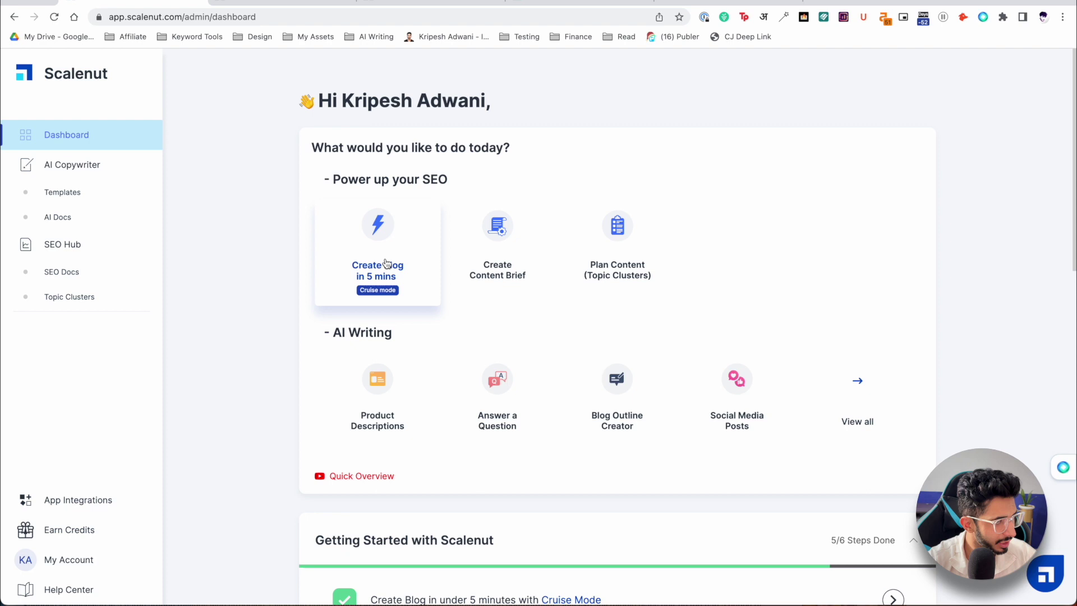
Start a Cruise Mode blog with primary keyword "Coffee Health Risks" and secondary keyword "coffee disadvantages" for the United States
{"action": "left_click", "coordinate": [399, 239]}
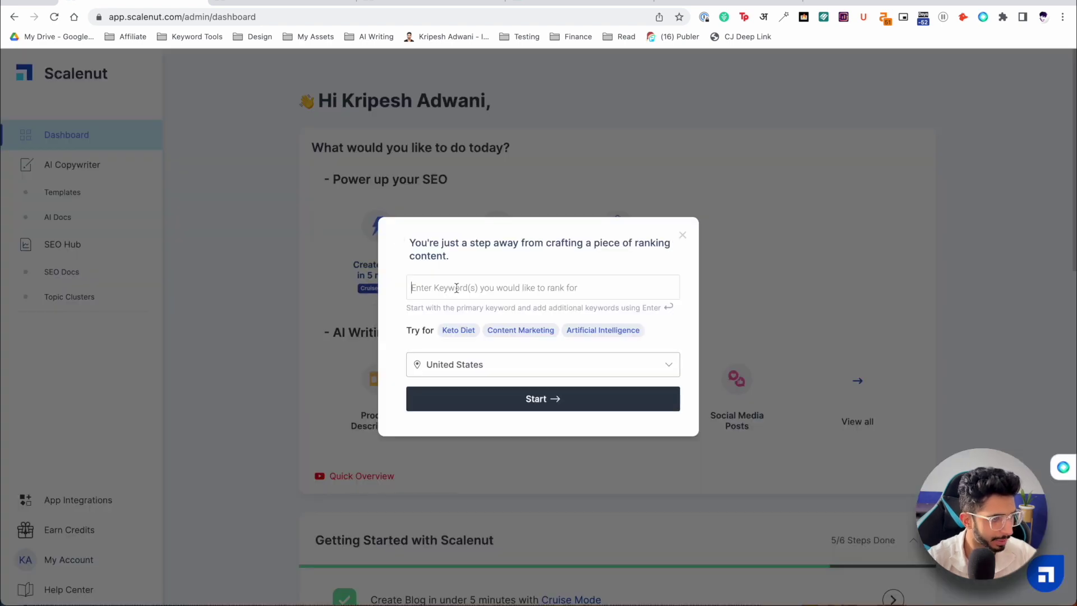
{"action": "type", "text": "Coffee Heal"}
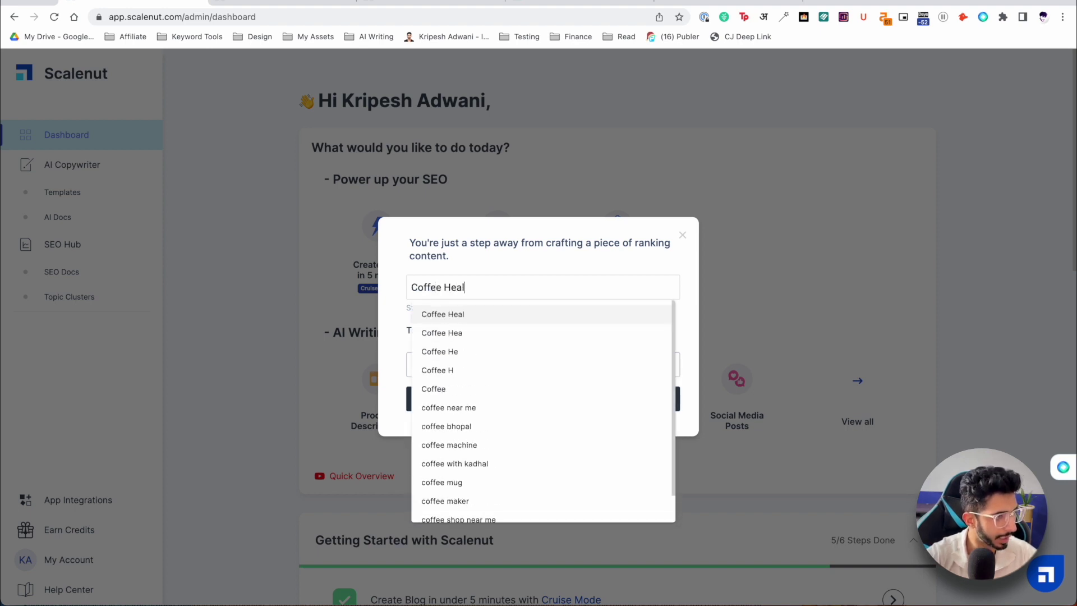
{"action": "type", "text": "th Risks"}
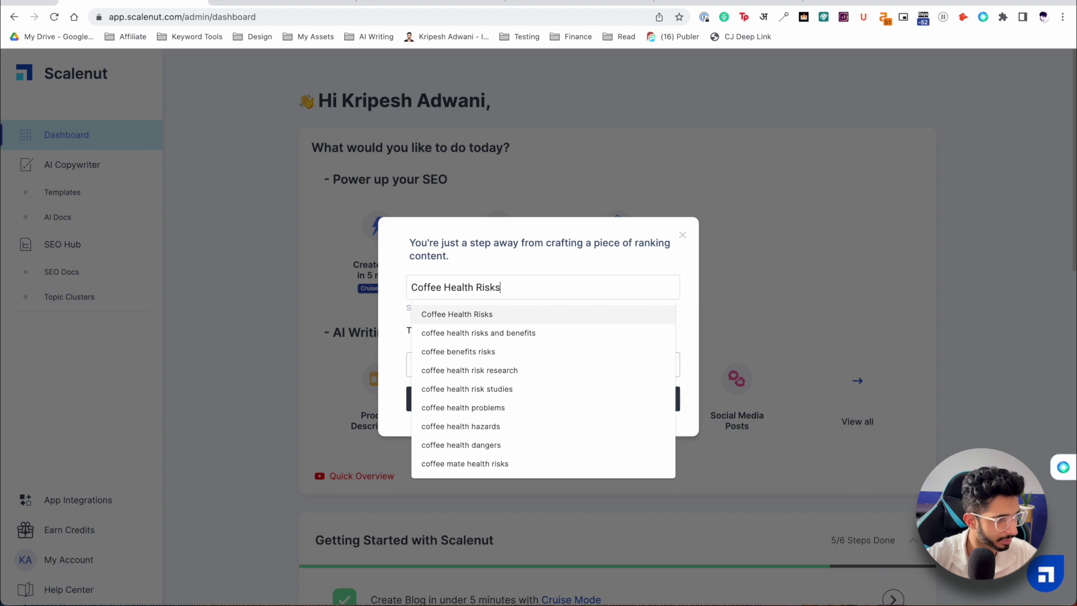
{"action": "key", "text": "Return"}
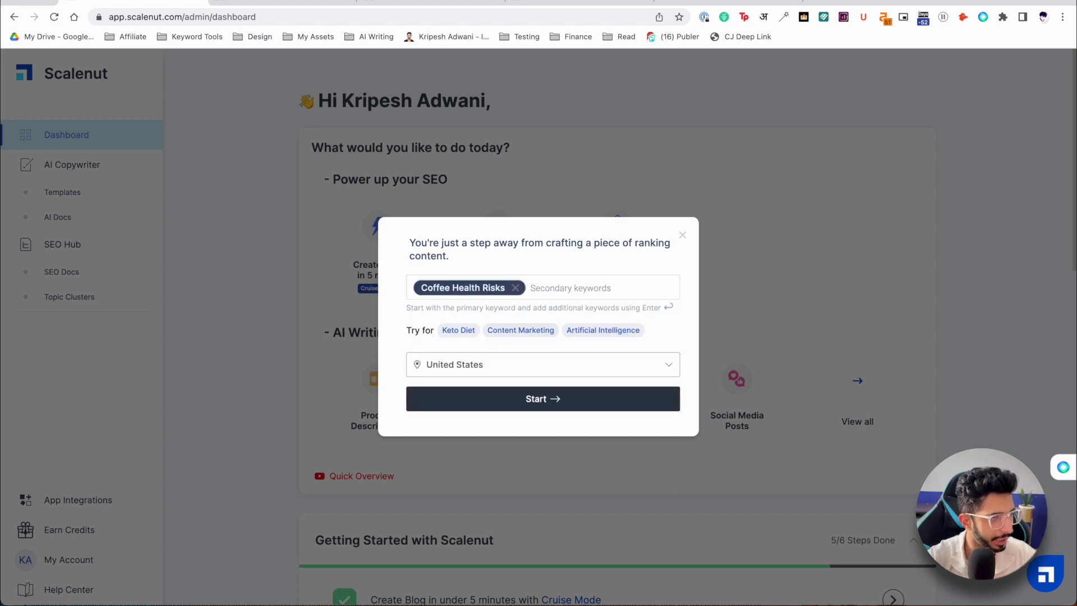
{"action": "type", "text": "coff"}
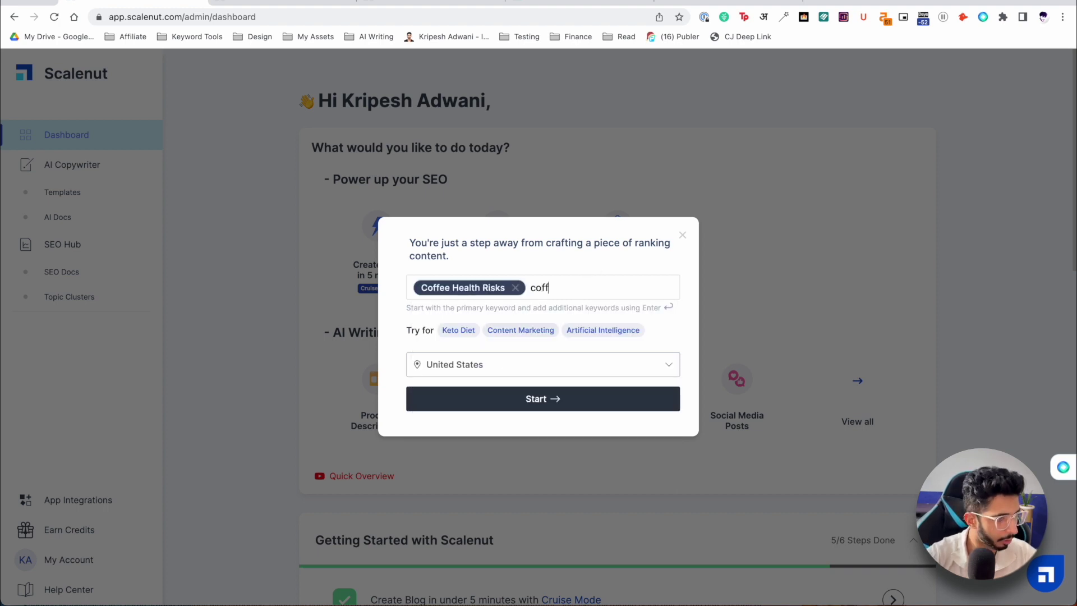
{"action": "type", "text": "ee disad"}
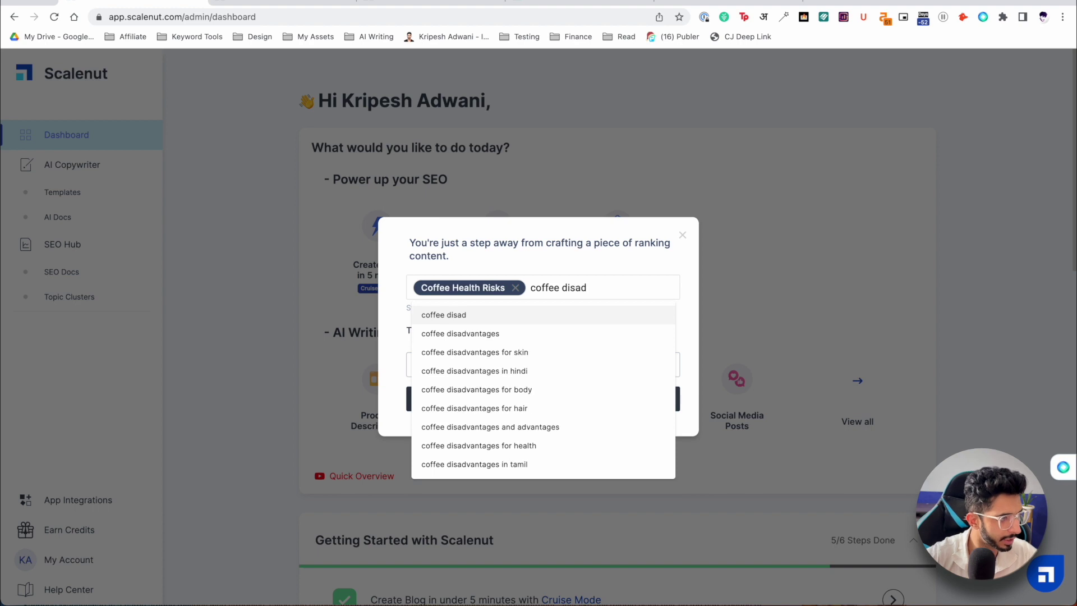
{"action": "key", "text": "Down"}
{"action": "key", "text": "Return"}
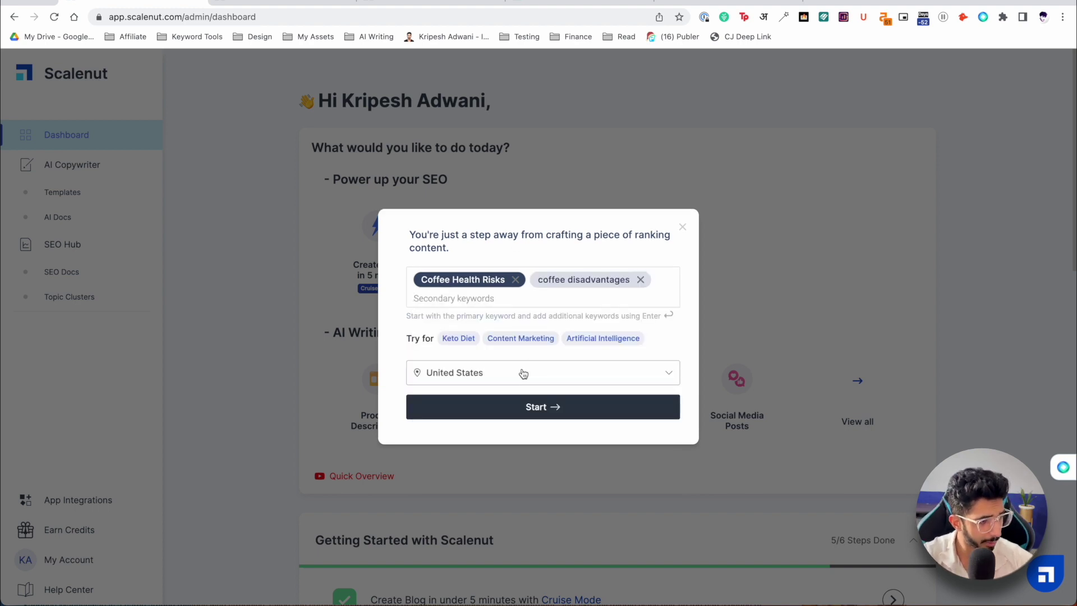
{"action": "left_click", "coordinate": [516, 399]}
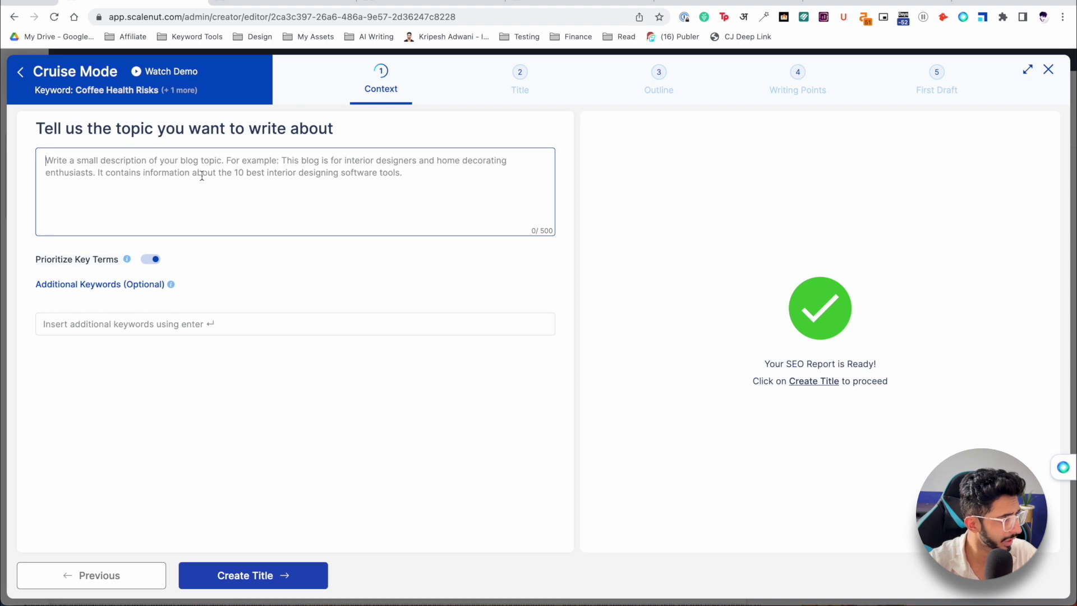
Describe the topic as "This blog is about health risks of drinking coffee and why we shouldn't drink a lot of caffeine." and proceed to titles
{"action": "type", "text": "This blog is about health risks of drinking coffee and why we shouldn't drink a lot of caffeine."}
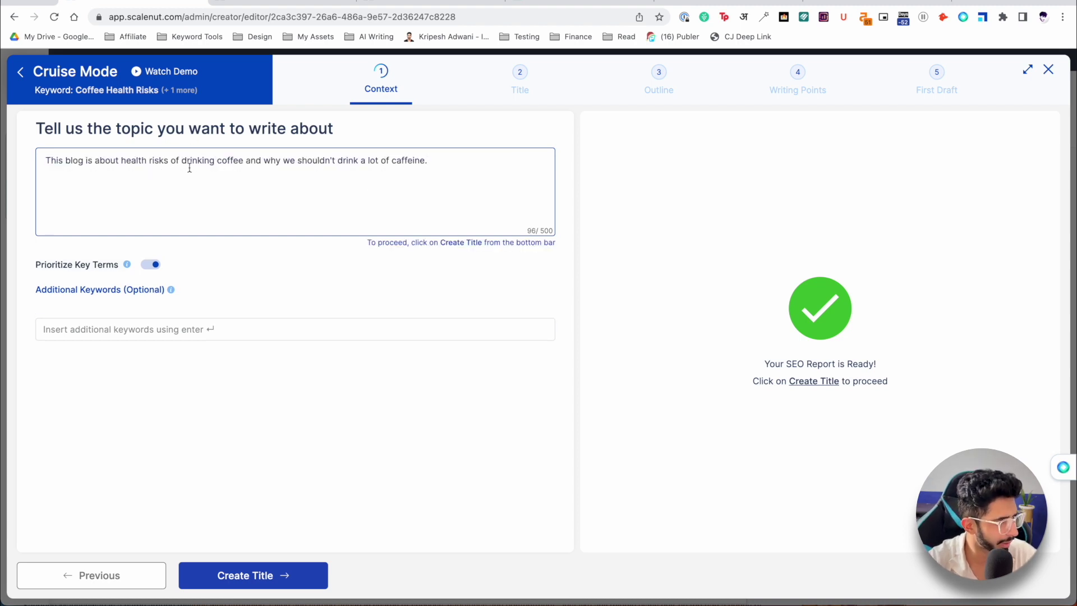
{"action": "left_click", "coordinate": [251, 574]}
{"action": "left_click", "coordinate": [623, 147]}
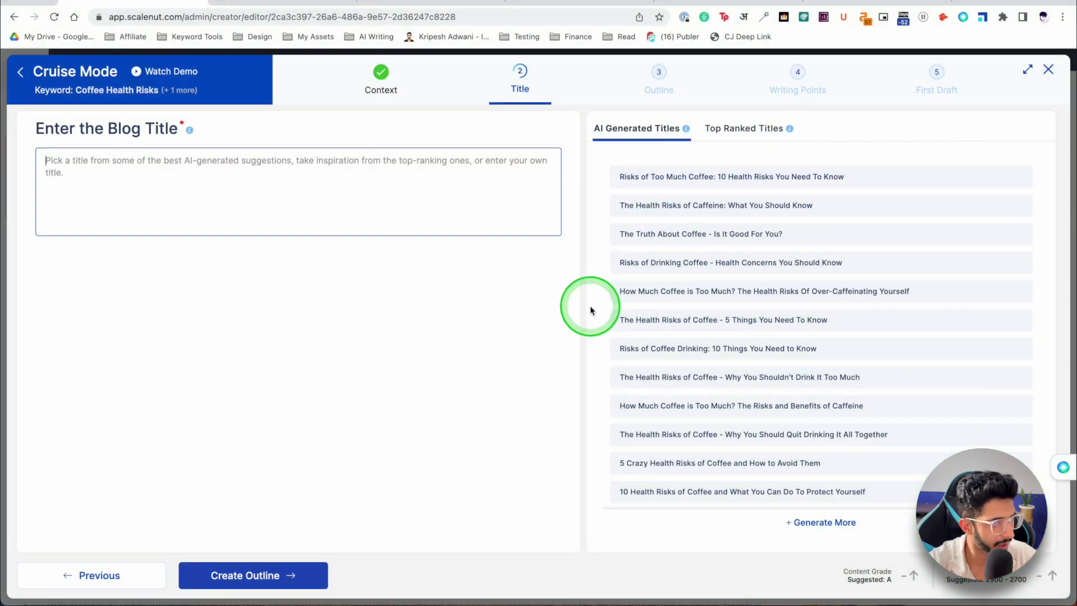
Review the top-ranked titles, choose the AI-generated "Risks of Too Much Coffee: 10 Health Risks You Need To Know", and create the outline
{"action": "left_click", "coordinate": [730, 132]}
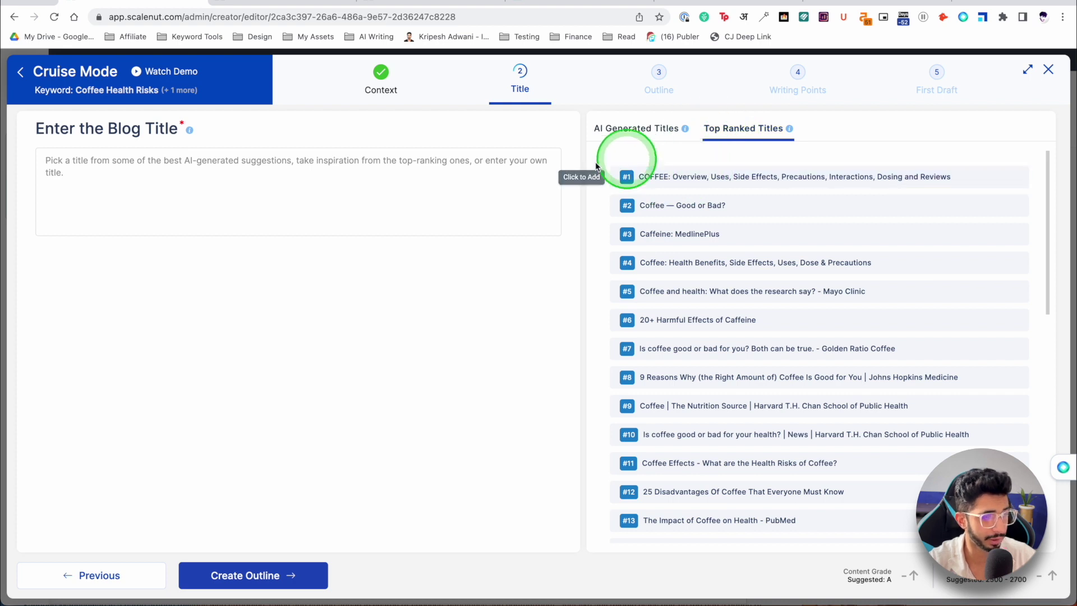
{"action": "scroll", "coordinate": [690, 365], "scroll_direction": "down", "scroll_amount": 8}
{"action": "scroll", "coordinate": [693, 384], "scroll_direction": "up", "scroll_amount": 8}
{"action": "left_click", "coordinate": [640, 128]}
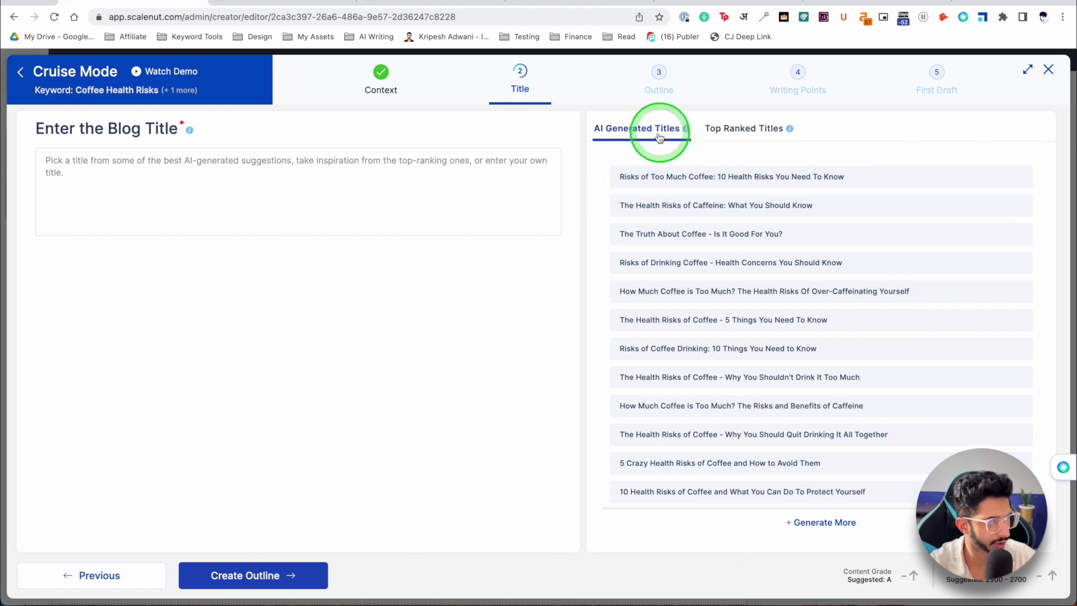
{"action": "left_click", "coordinate": [723, 176]}
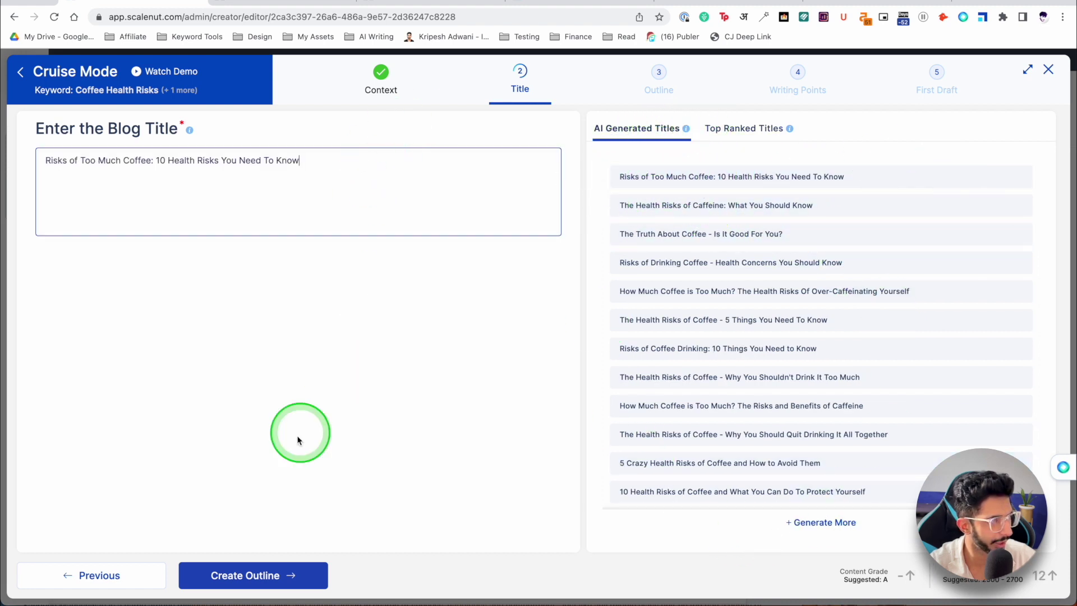
{"action": "left_click", "coordinate": [229, 573]}
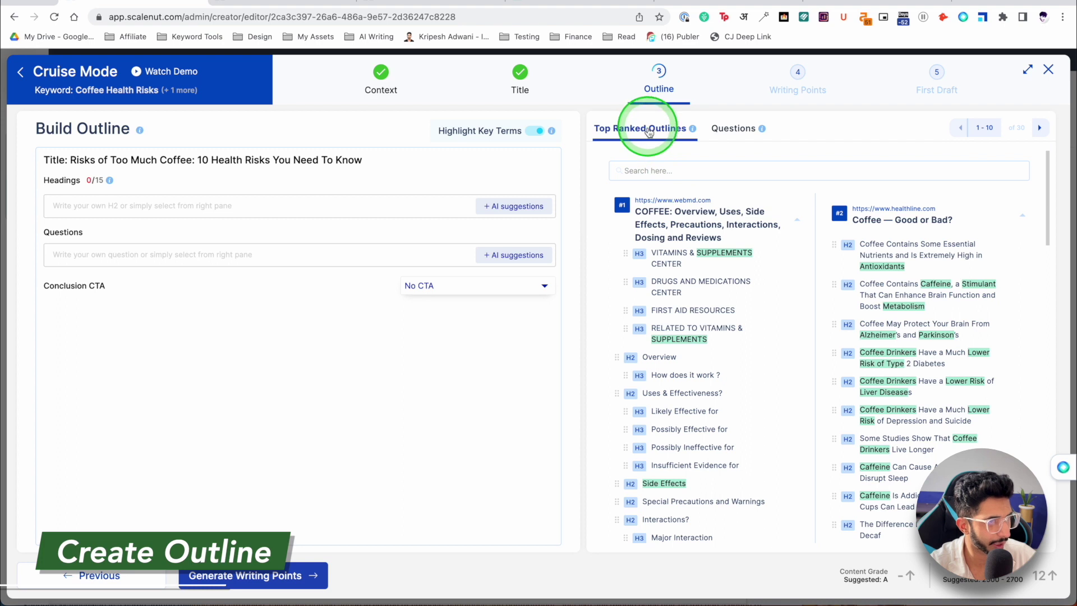
Add the AI-suggested H2 headings on health risks, caffeine danger, effects on the body, pregnant women and overconsumption, leaving out Summary
{"action": "scroll", "coordinate": [736, 324], "scroll_direction": "down", "scroll_amount": 1}
{"action": "scroll", "coordinate": [735, 323], "scroll_direction": "down", "scroll_amount": 10}
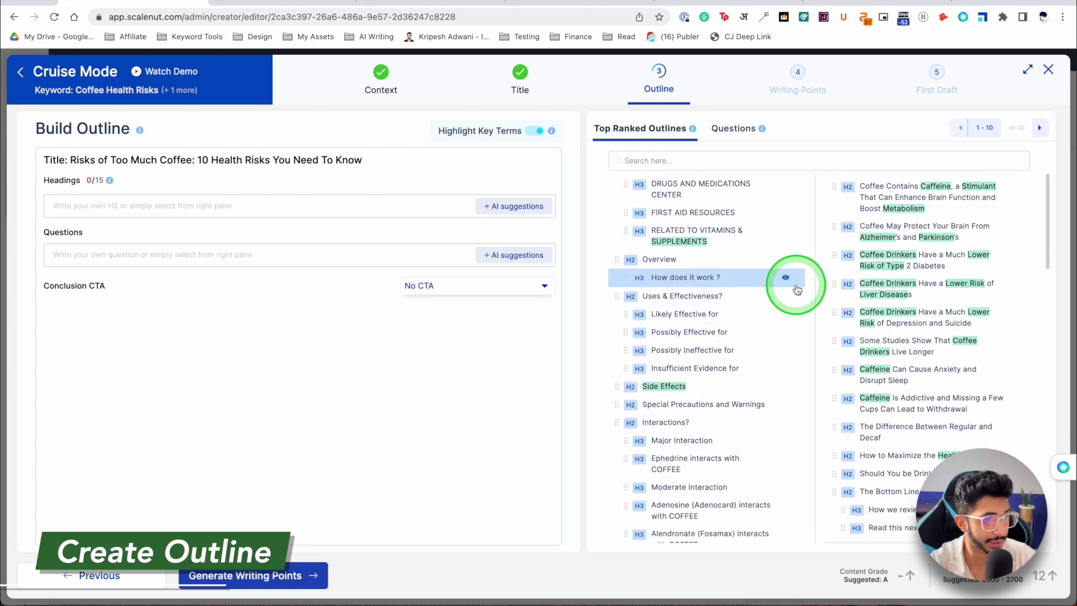
{"action": "scroll", "coordinate": [759, 308], "scroll_direction": "up", "scroll_amount": 10}
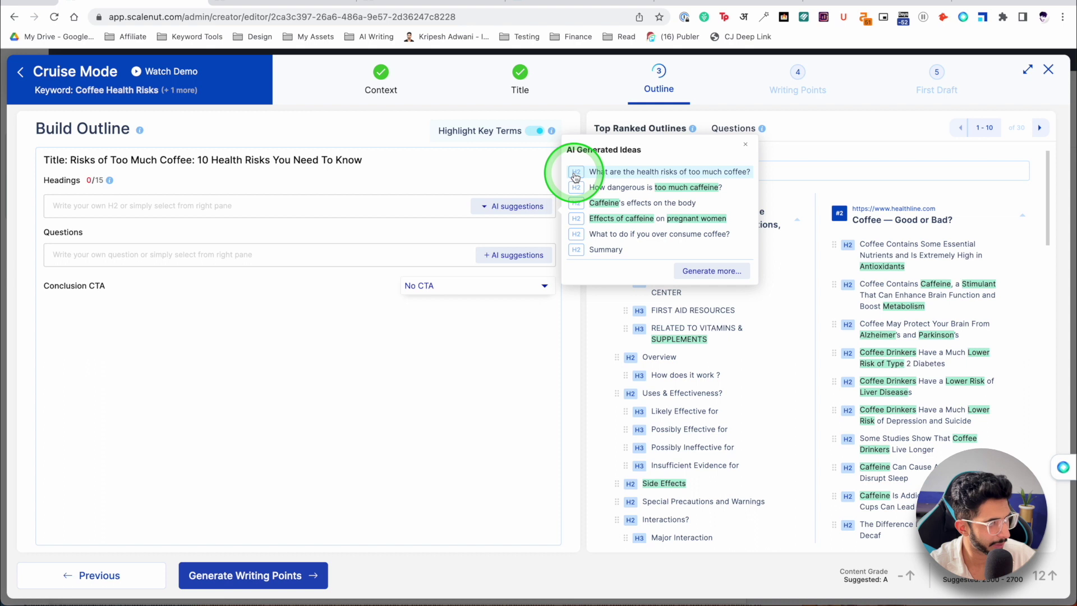
{"action": "left_click", "coordinate": [651, 172]}
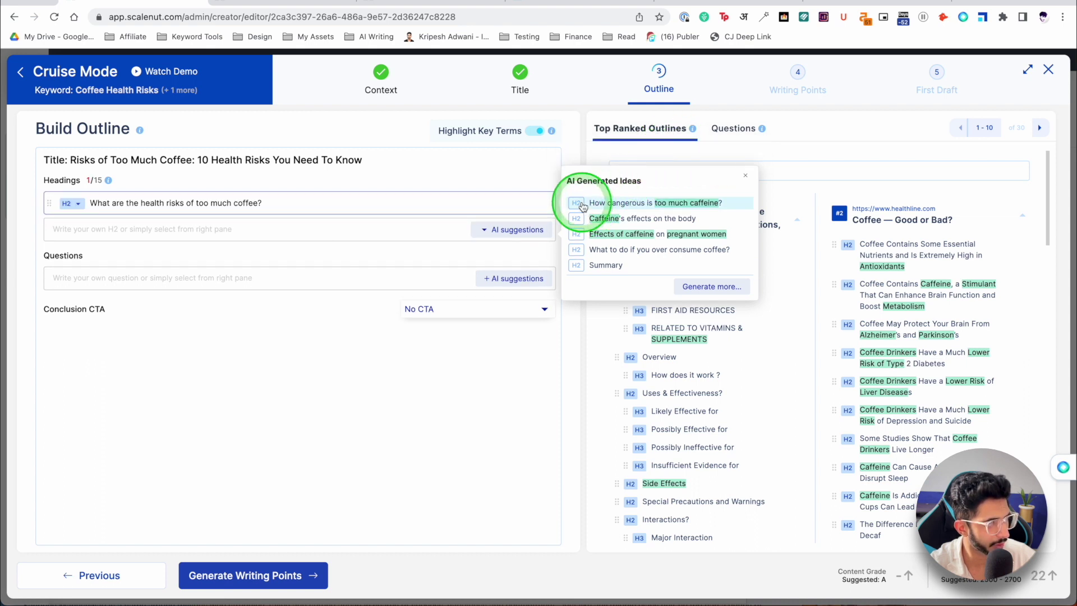
{"action": "left_click", "coordinate": [576, 204]}
{"action": "left_click", "coordinate": [575, 233]}
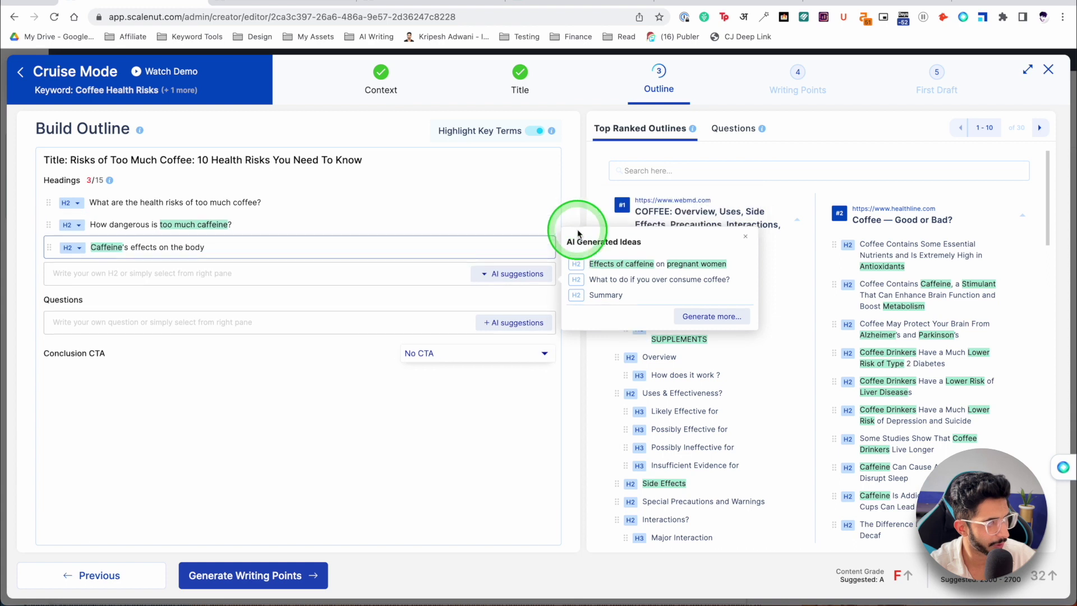
{"action": "left_click", "coordinate": [575, 264]}
{"action": "left_click", "coordinate": [578, 295]}
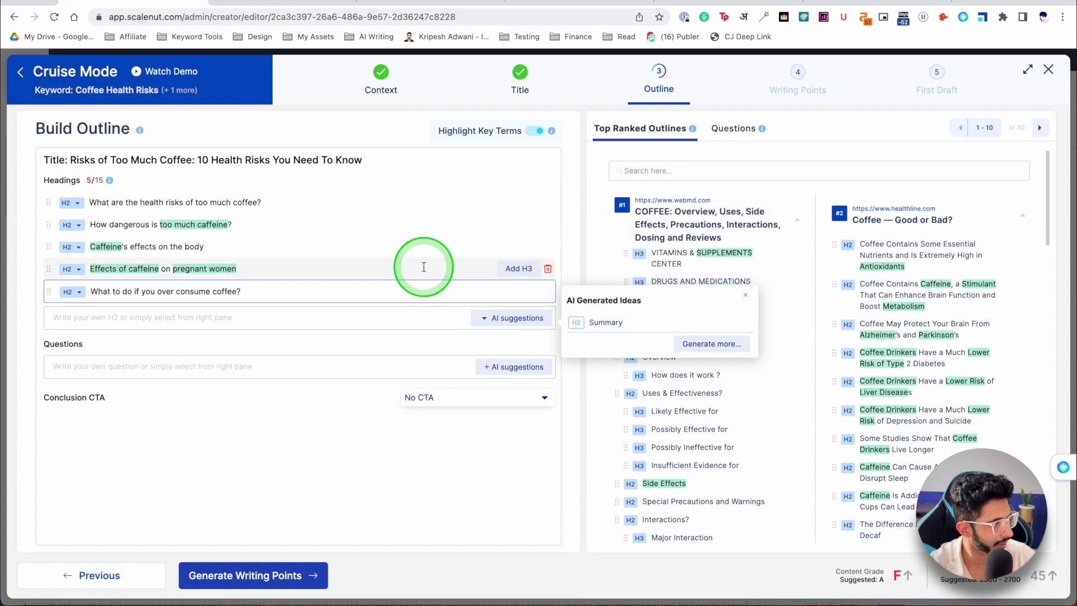
Add a custom H2 heading "10 Risks of drinking coffee" at the end of the outline's headings
{"action": "left_click", "coordinate": [195, 321]}
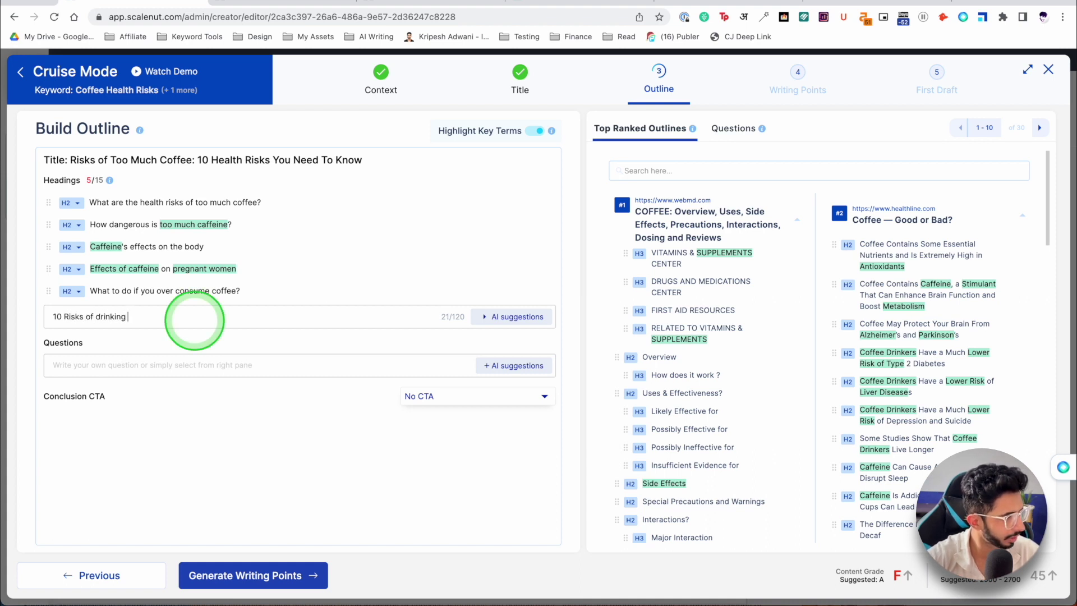
{"action": "type", "text": "10 Risks of drinking coffee"}
{"action": "key", "text": "Return"}
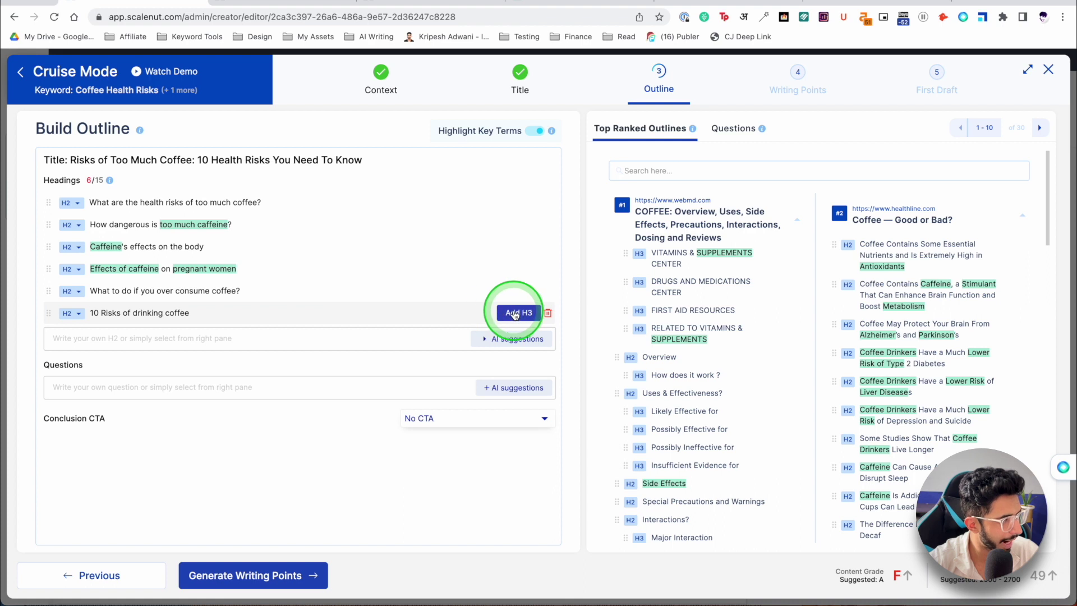
Under "10 Risks of drinking coffee", add the AI-suggested H3s Impaired sleep, Increased risk of heart disease, Higher blood pressure, Weight gain and Caffeine addiction
{"action": "left_click", "coordinate": [515, 313]}
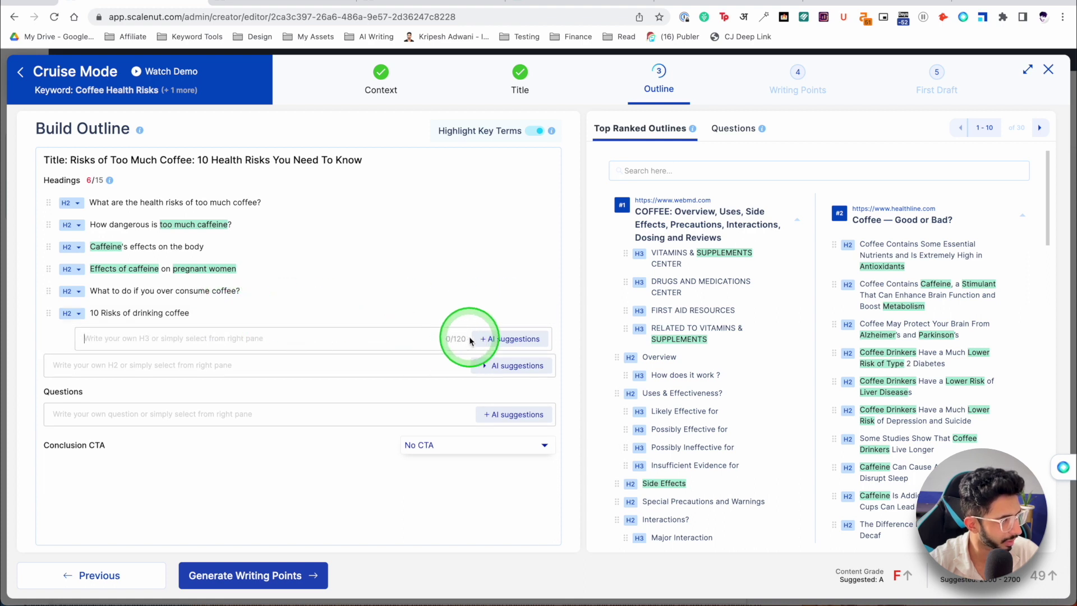
{"action": "left_click", "coordinate": [496, 340]}
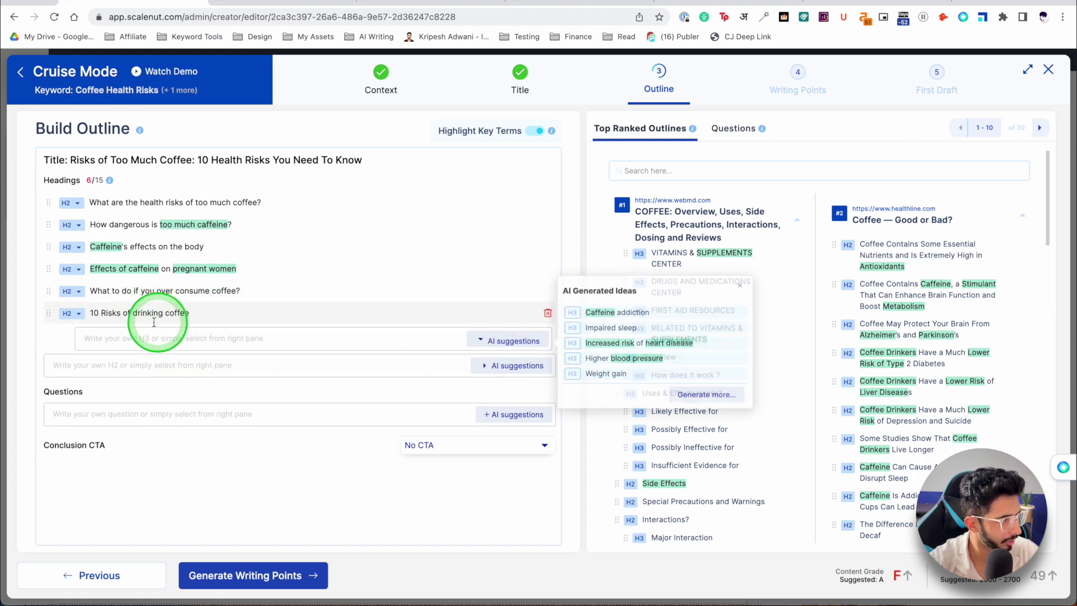
{"action": "left_click", "coordinate": [576, 330]}
{"action": "left_click", "coordinate": [578, 361]}
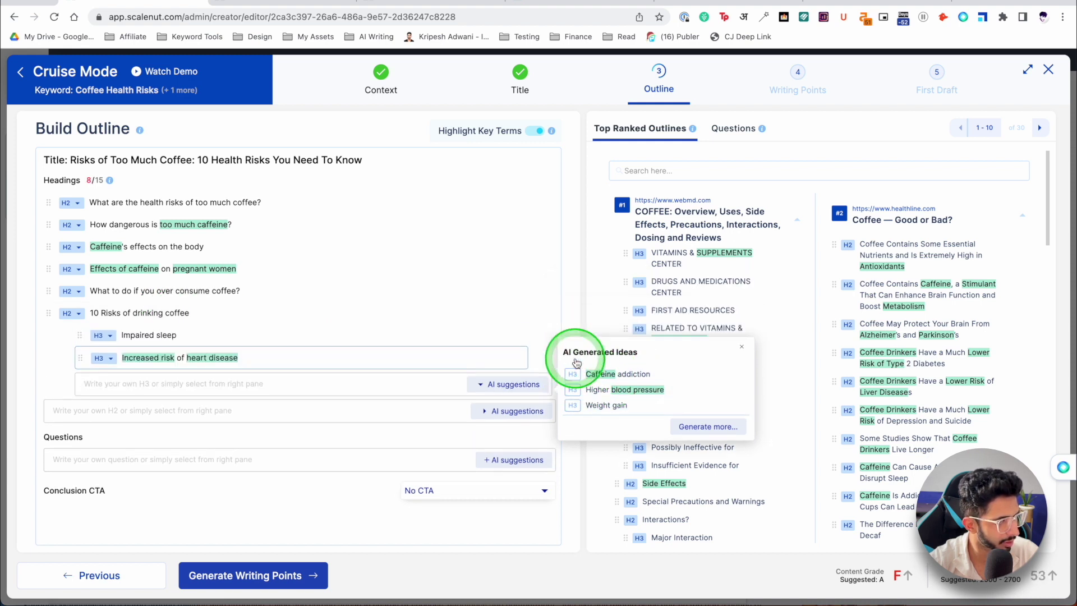
{"action": "left_click", "coordinate": [578, 391]}
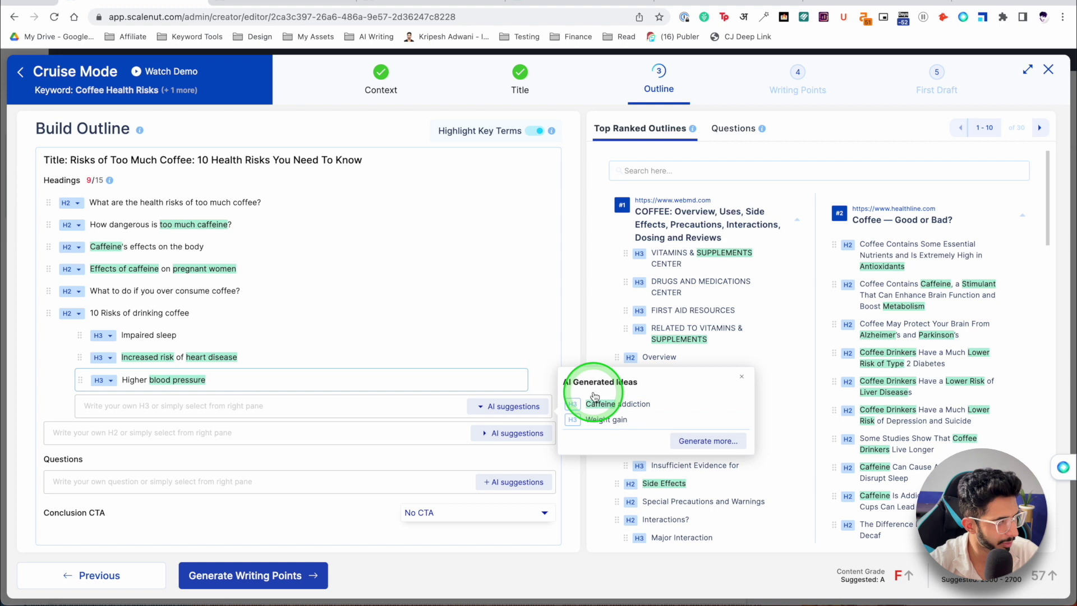
{"action": "left_click", "coordinate": [572, 420]}
{"action": "left_click", "coordinate": [574, 418]}
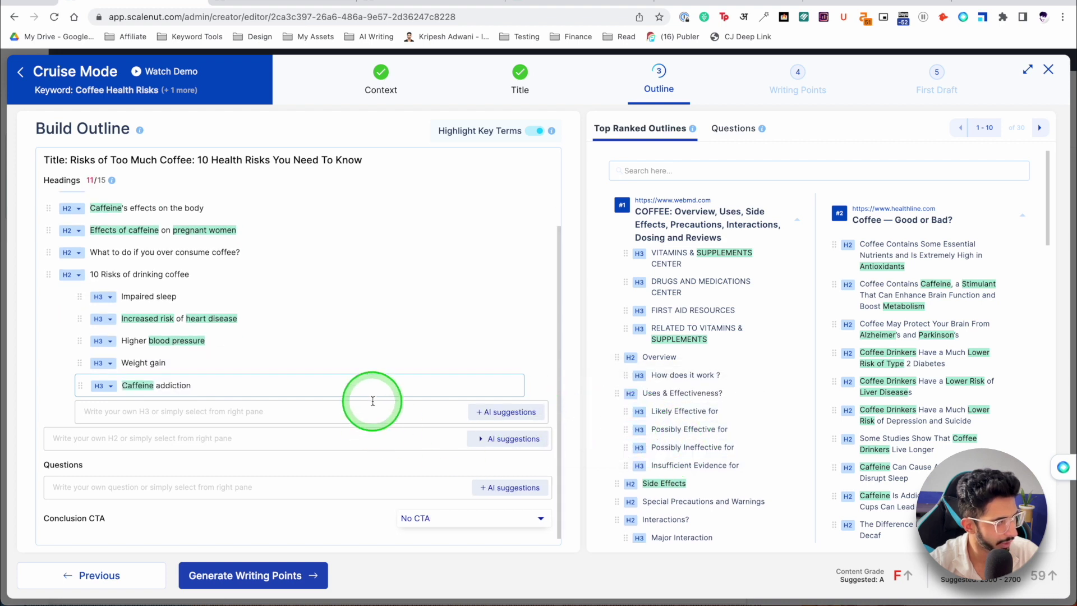
Generate further H3 ideas and add the ones on dehydration, anxiety and insomnia, nutrient absorption, blood sugar levels and cancer risk
{"action": "left_click", "coordinate": [489, 413]}
{"action": "left_click", "coordinate": [163, 314]}
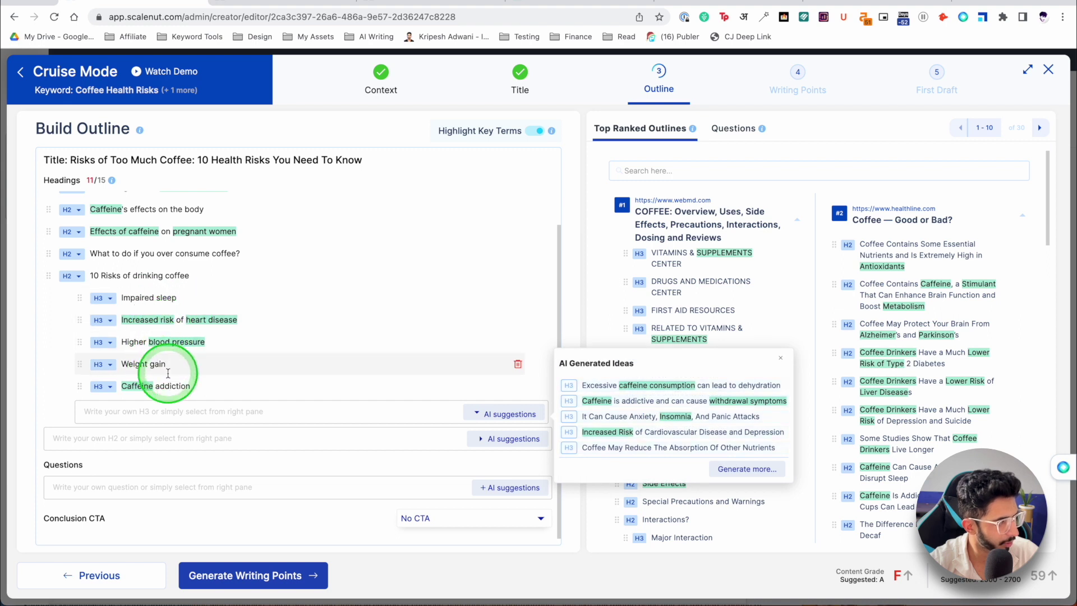
{"action": "left_click", "coordinate": [570, 388]}
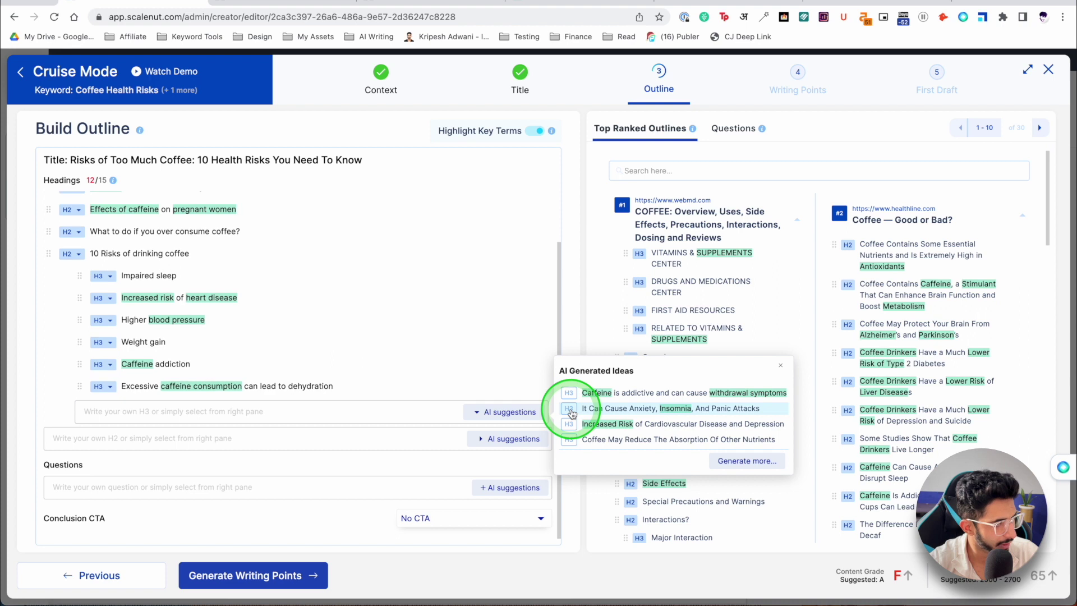
{"action": "left_click", "coordinate": [571, 410]}
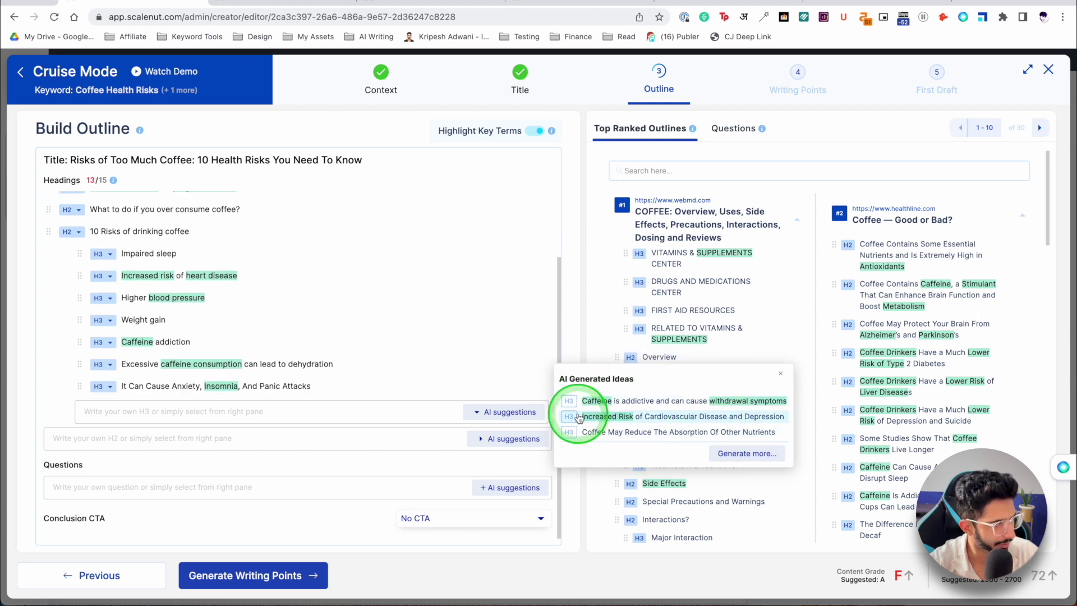
{"action": "left_click", "coordinate": [571, 434]}
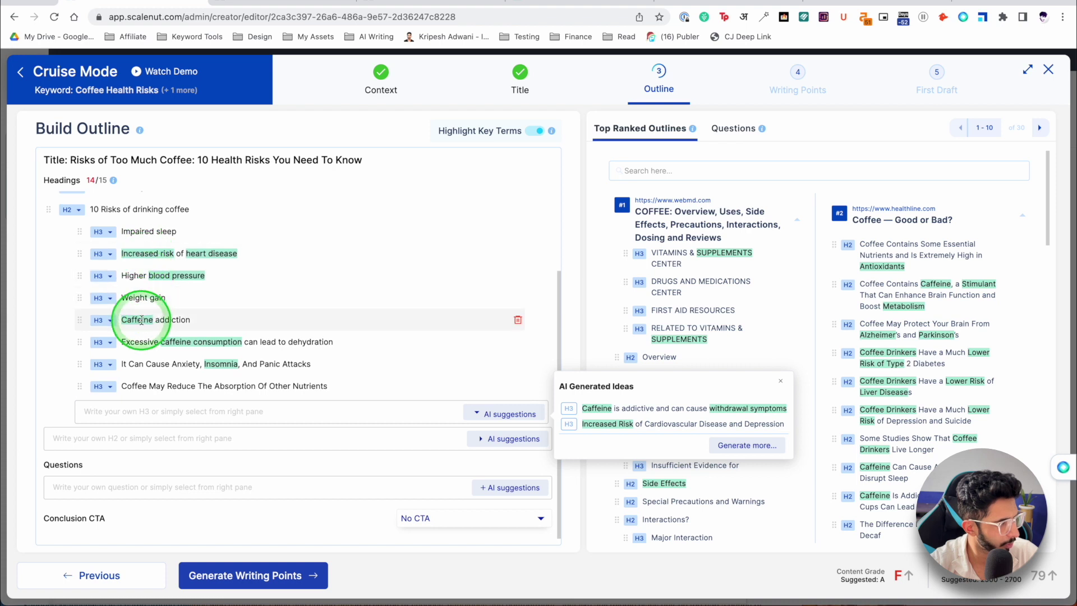
{"action": "left_click", "coordinate": [501, 412]}
Move "10 Risks of drinking coffee" above "Effects of caffeine on pregnant women" and delete the "Caffeine's effects on the body" heading
{"action": "scroll", "coordinate": [319, 387], "scroll_direction": "up", "scroll_amount": 3}
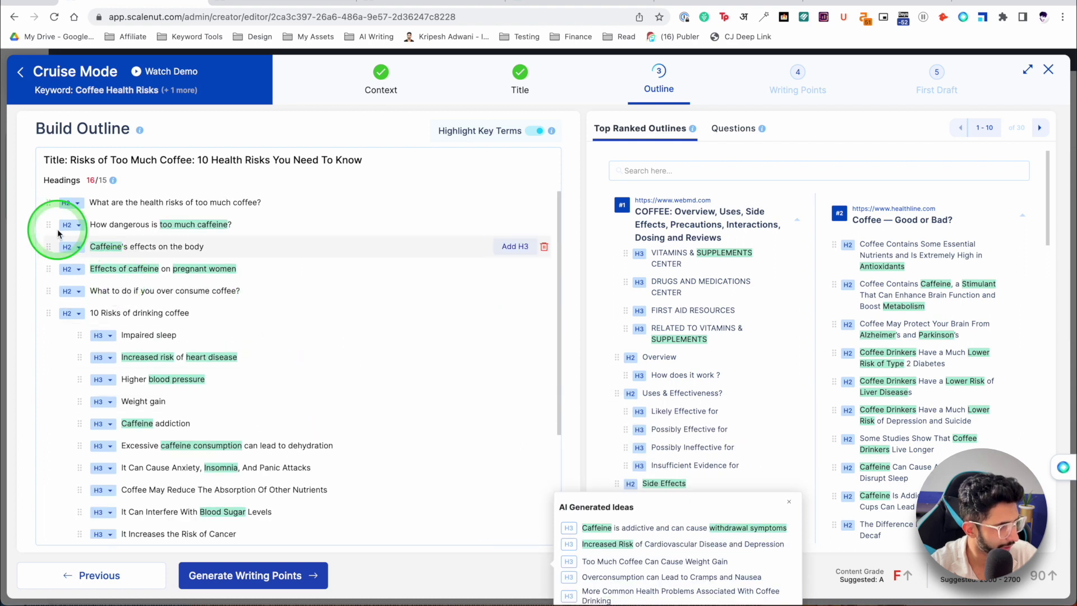
{"action": "left_click_drag", "start_coordinate": [49, 313], "coordinate": [52, 266]}
{"action": "left_click", "coordinate": [543, 246]}
Set the outline's conclusion CTA to "Comment below"
{"action": "scroll", "coordinate": [243, 218], "scroll_direction": "down", "scroll_amount": 3}
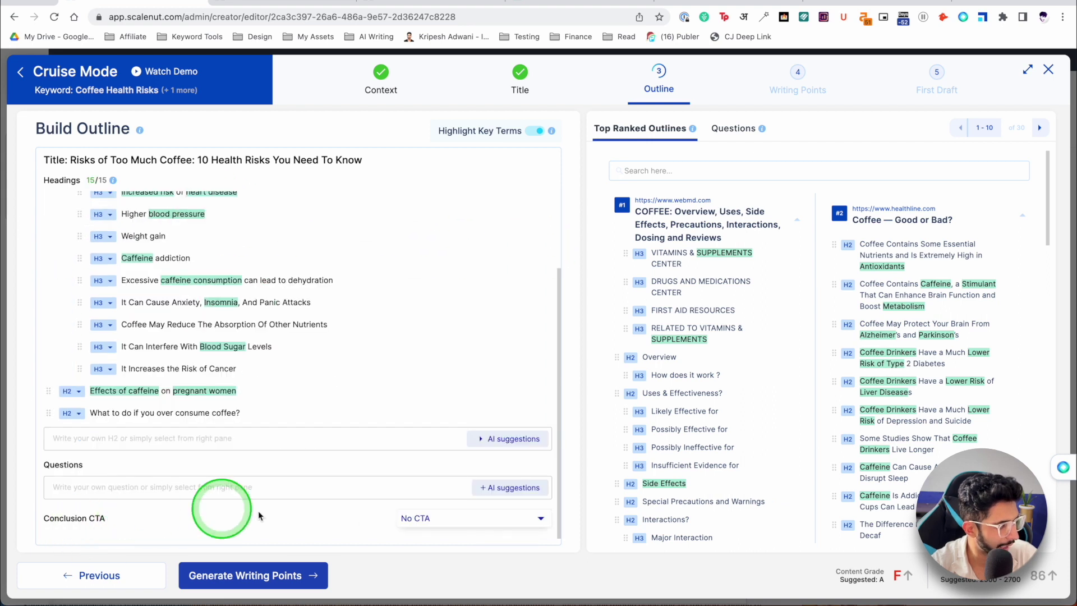
{"action": "left_click", "coordinate": [457, 519]}
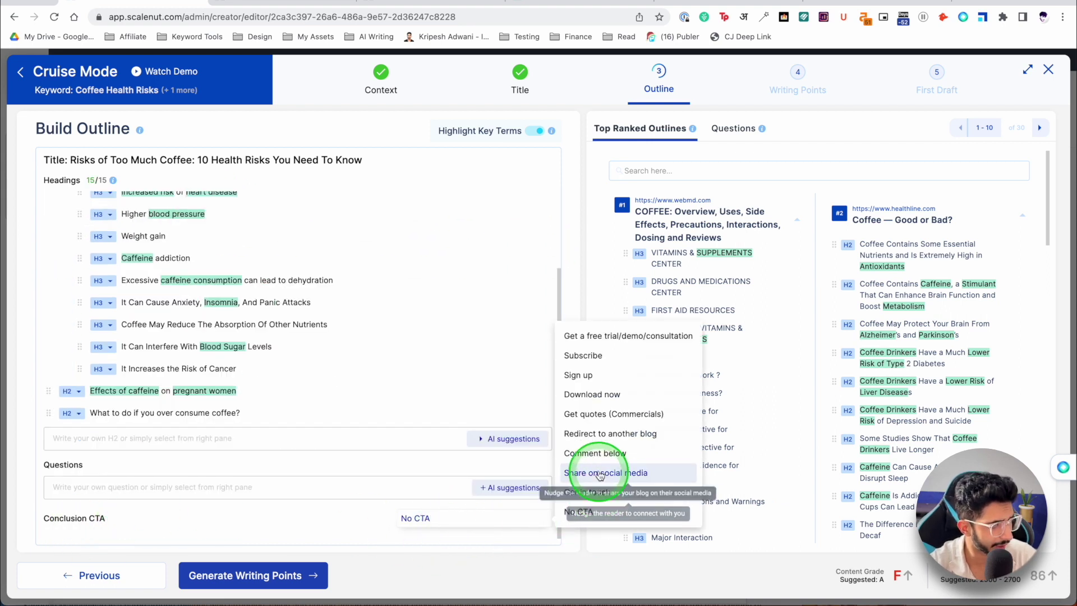
{"action": "left_click", "coordinate": [605, 452]}
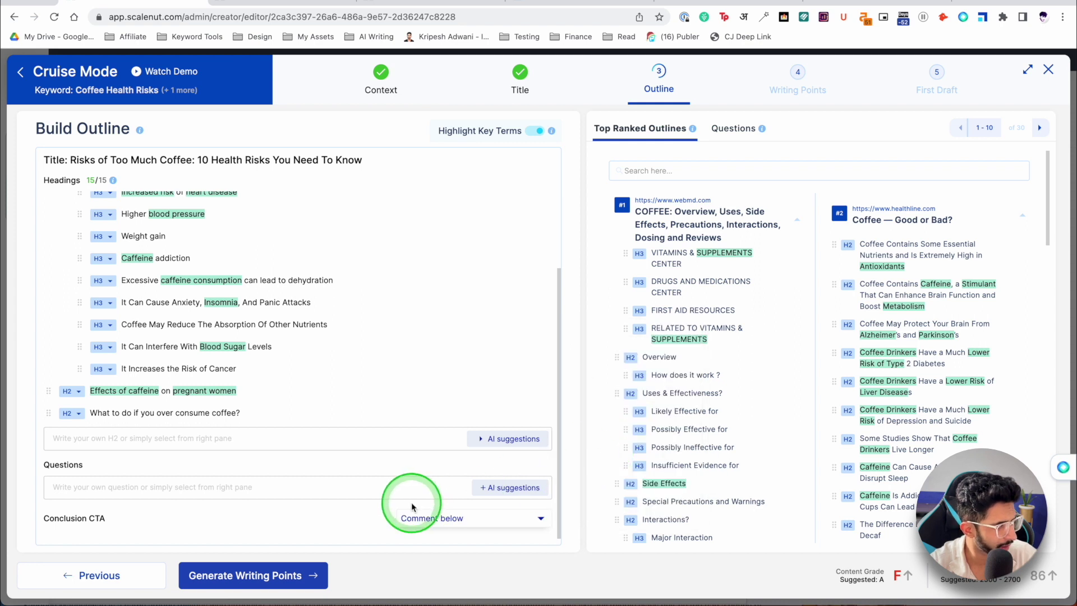
Add six suggested questions to the outline: coffee risks, regular versus decaf, organic versus non-organic, which is better, daily amount, and how much is too much
{"action": "left_click", "coordinate": [254, 487]}
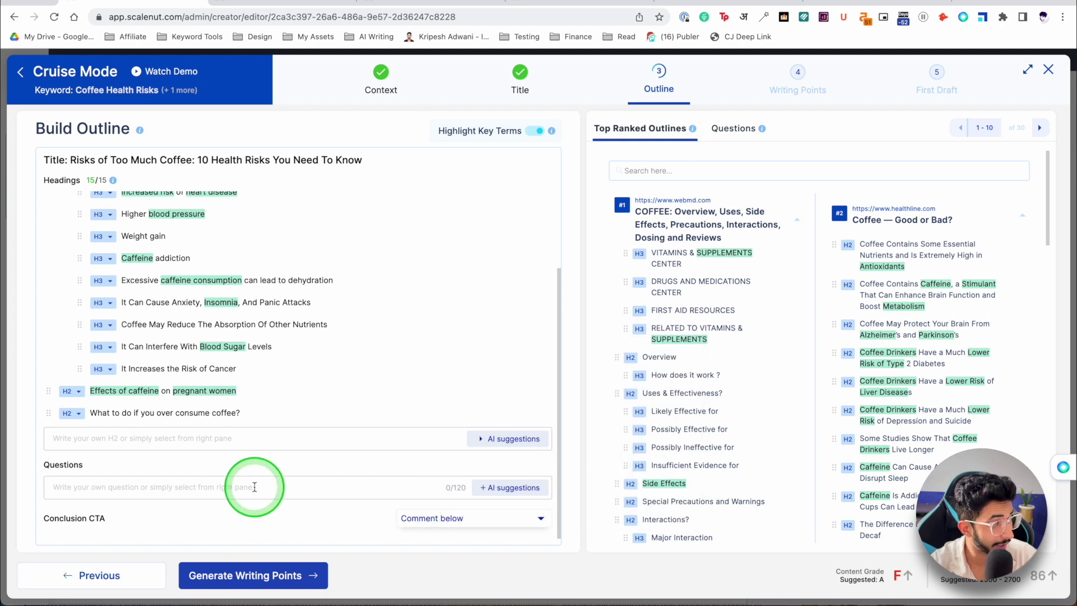
{"action": "left_click", "coordinate": [733, 128]}
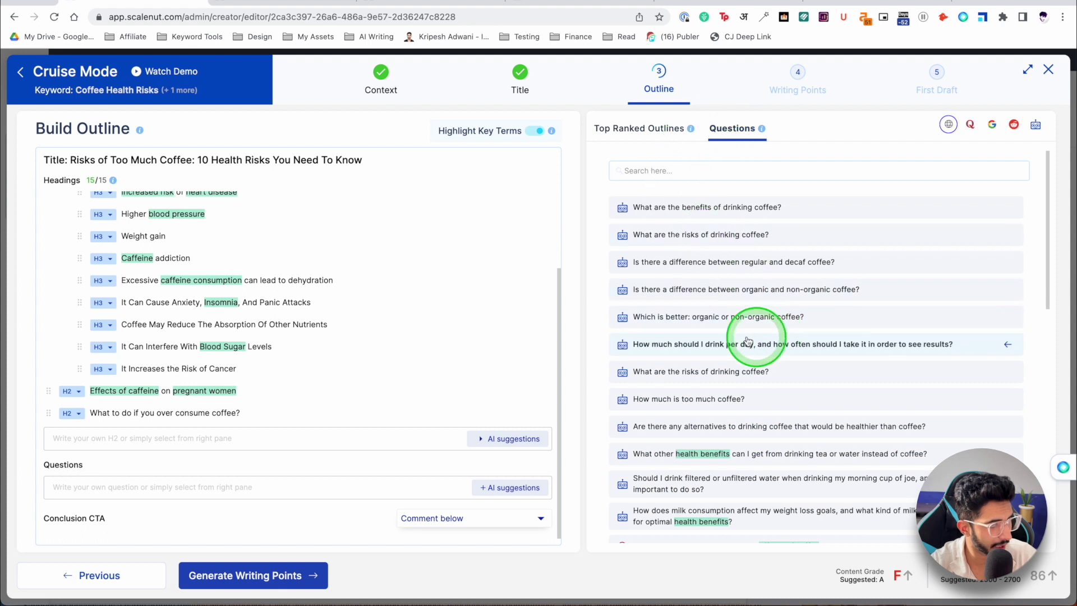
{"action": "scroll", "coordinate": [702, 225], "scroll_direction": "down", "scroll_amount": 3}
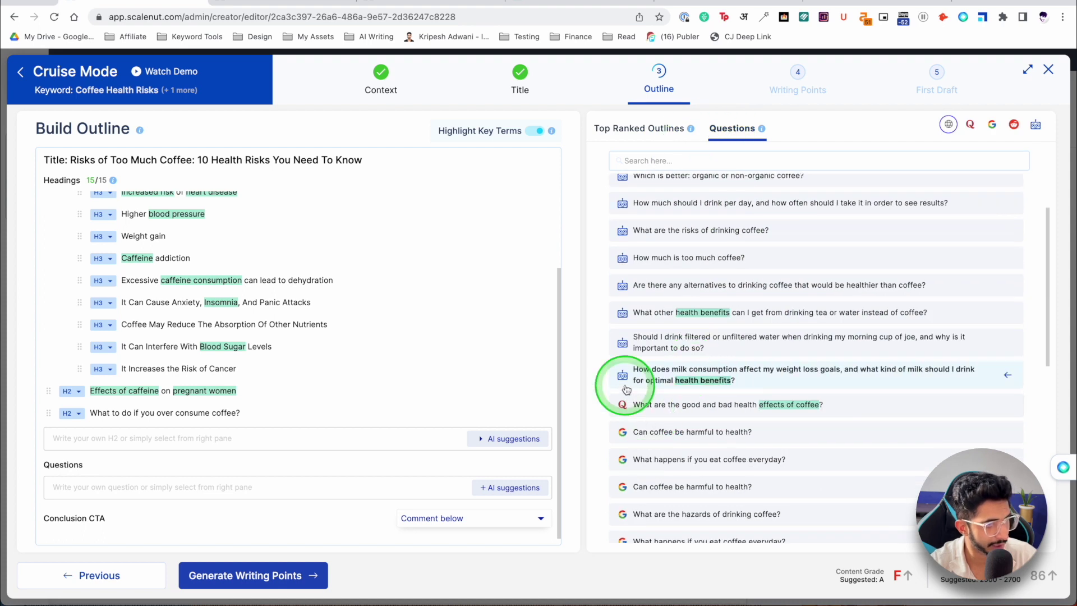
{"action": "scroll", "coordinate": [623, 384], "scroll_direction": "up", "scroll_amount": 3}
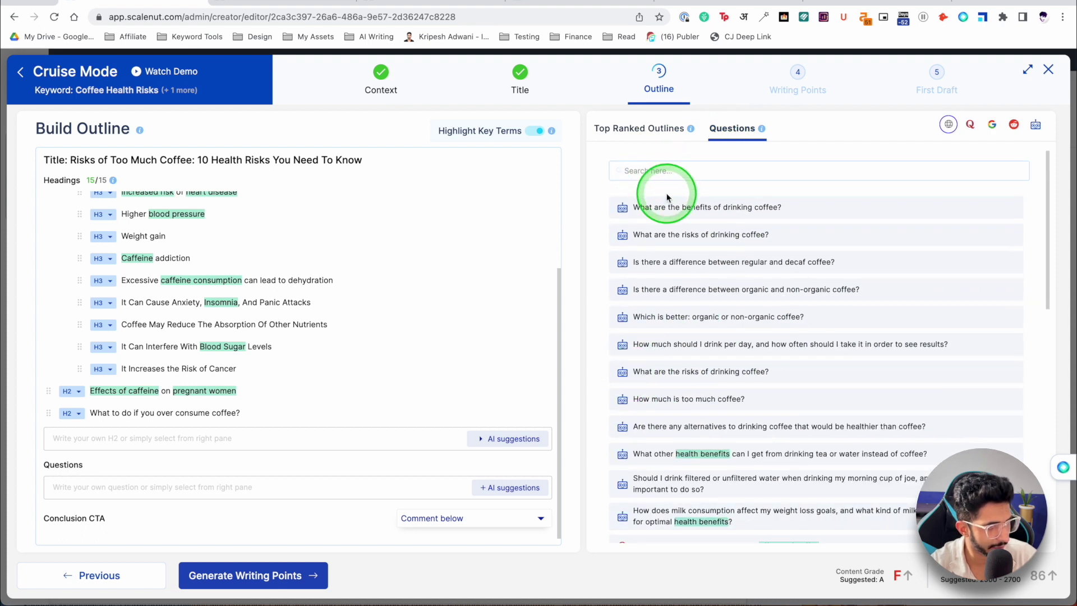
{"action": "left_click", "coordinate": [709, 233]}
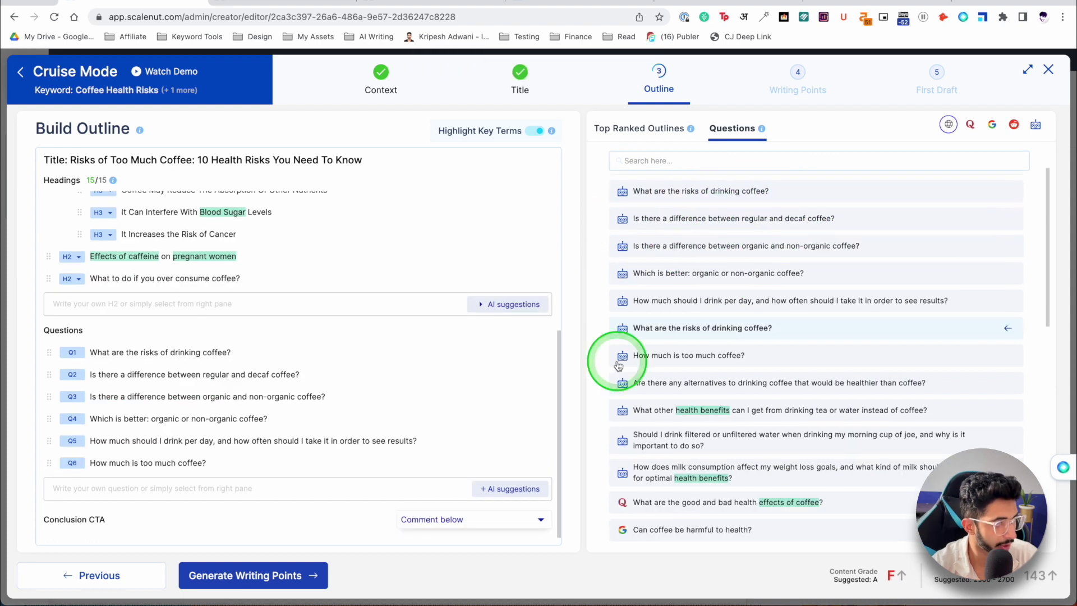
{"action": "scroll", "coordinate": [841, 331], "scroll_direction": "down", "scroll_amount": 3}
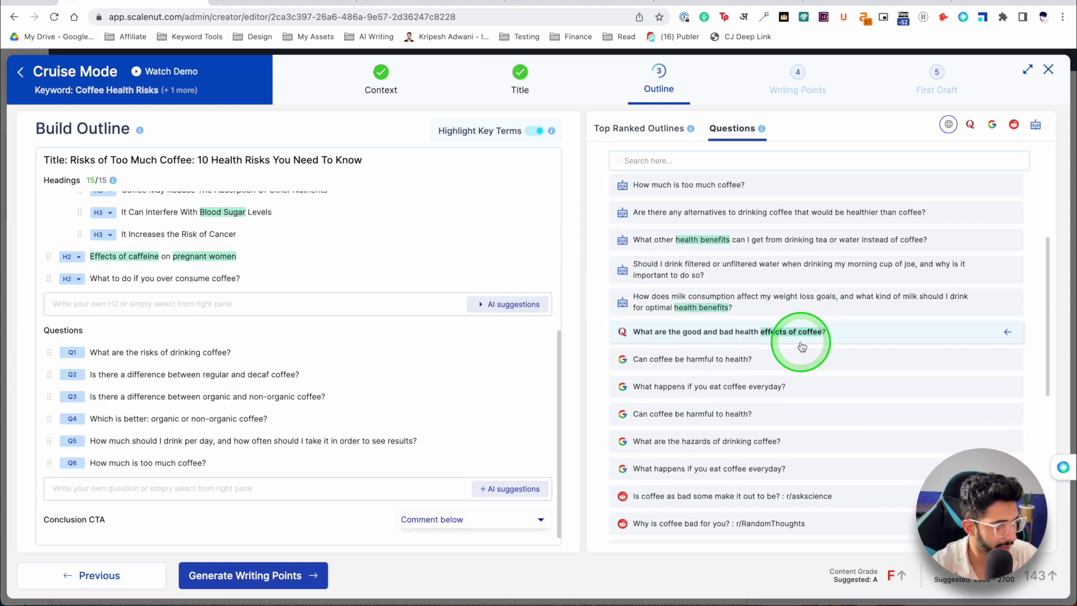
{"action": "scroll", "coordinate": [673, 359], "scroll_direction": "down", "scroll_amount": 5}
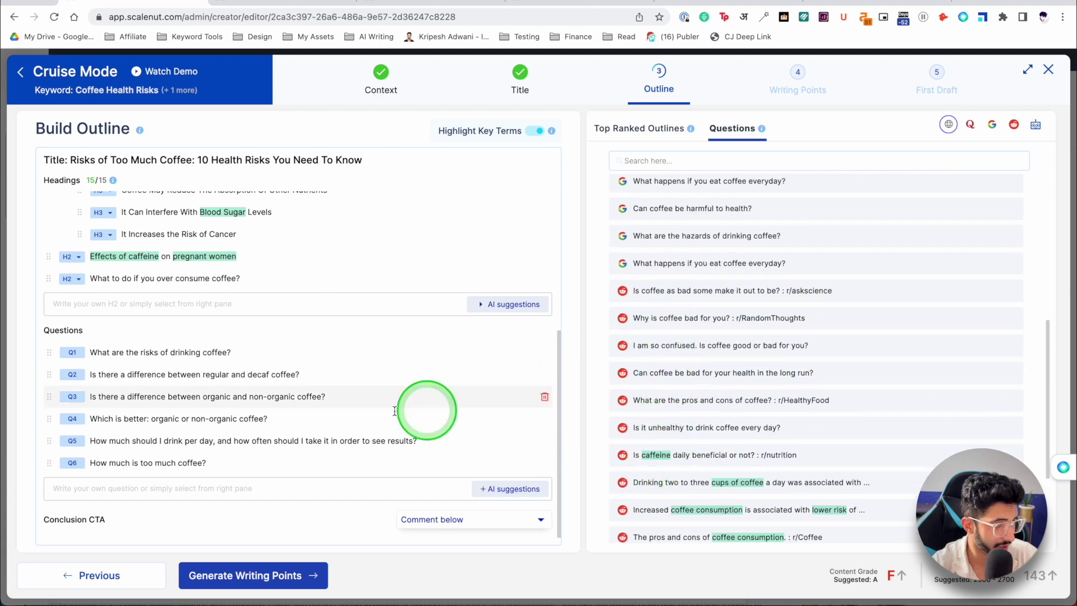
{"action": "scroll", "coordinate": [348, 428], "scroll_direction": "up", "scroll_amount": 4}
{"action": "scroll", "coordinate": [348, 427], "scroll_direction": "down", "scroll_amount": 4}
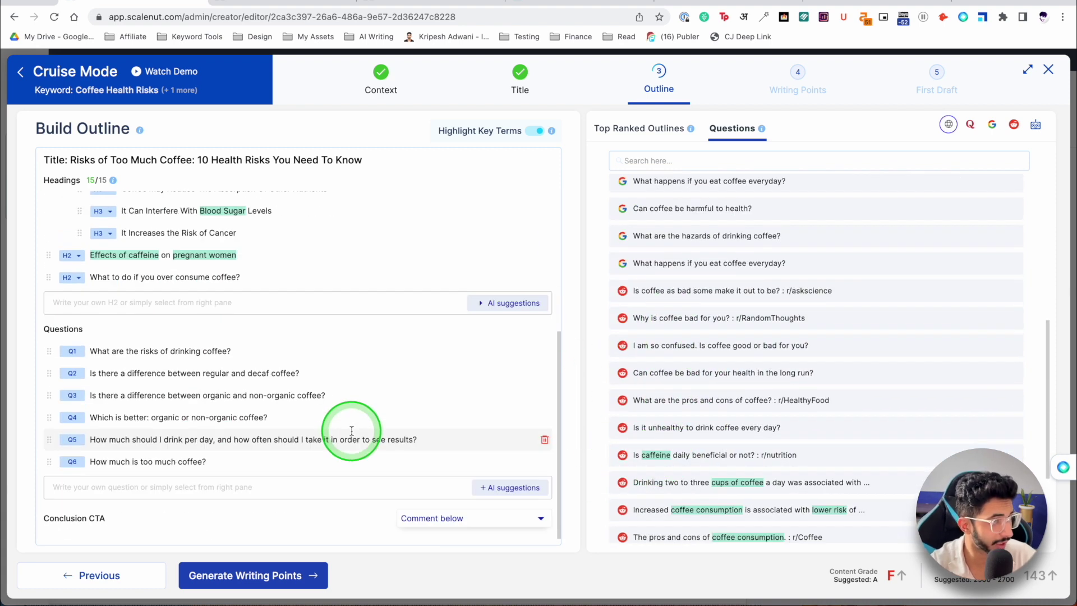
Number the ten risk H3s, shorten the wording of 6 to 10, and replace the first two H2s with "How Much Coffee Is Too Much Coffee?"
{"action": "scroll", "coordinate": [325, 351], "scroll_direction": "up", "scroll_amount": 4}
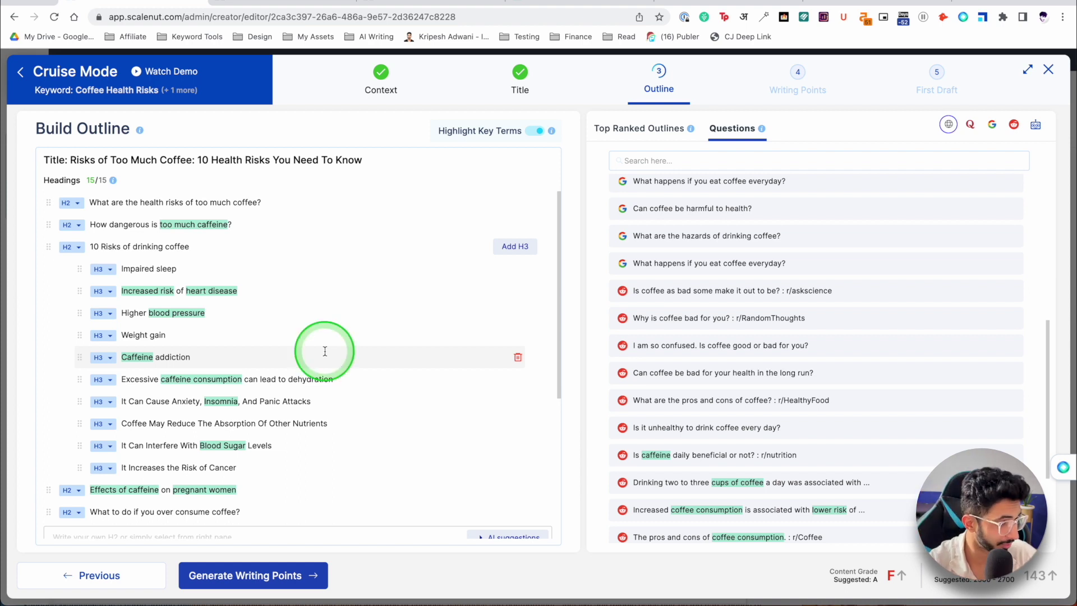
{"action": "scroll", "coordinate": [348, 349], "scroll_direction": "down", "scroll_amount": 4}
{"action": "scroll", "coordinate": [375, 347], "scroll_direction": "up", "scroll_amount": 4}
{"action": "left_click", "coordinate": [144, 268]}
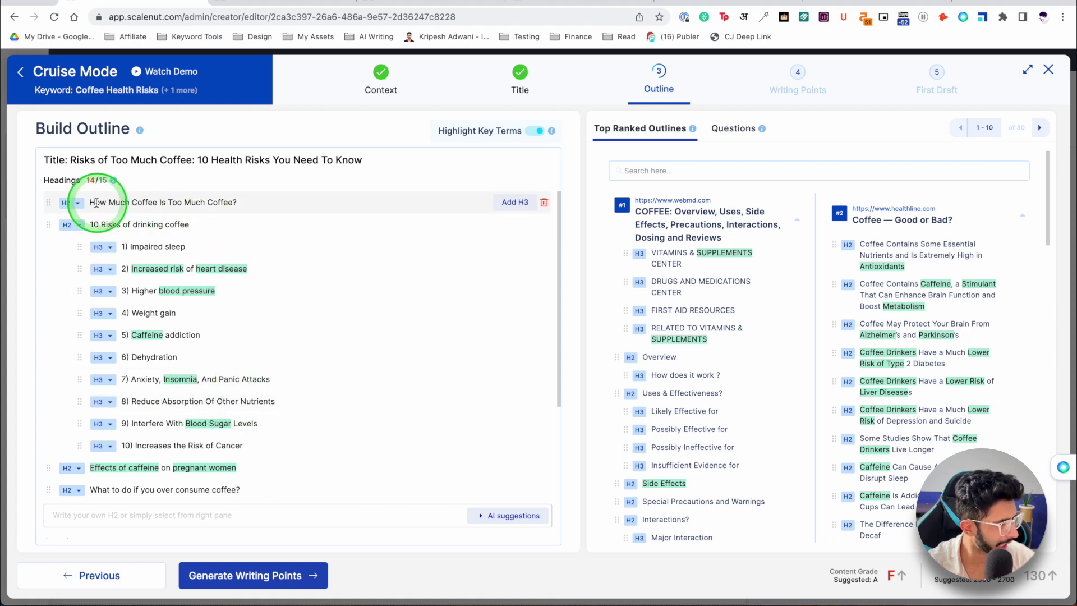
{"action": "left_click", "coordinate": [271, 219]}
{"action": "left_click", "coordinate": [122, 209]}
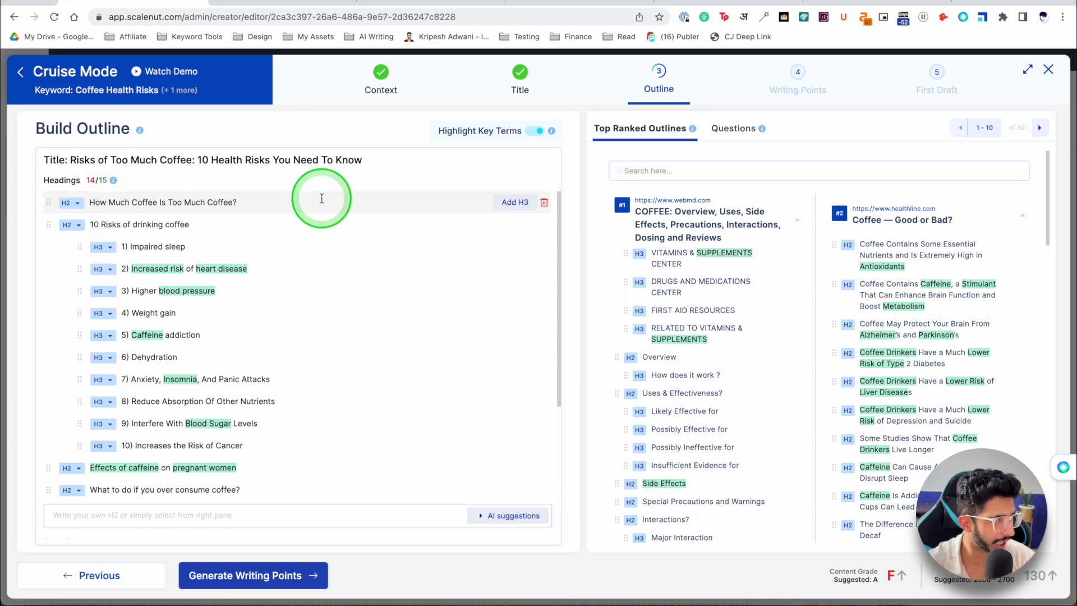
Generate the writing points from the outline and review them from the first heading through the frequently asked questions
{"action": "left_click", "coordinate": [261, 576]}
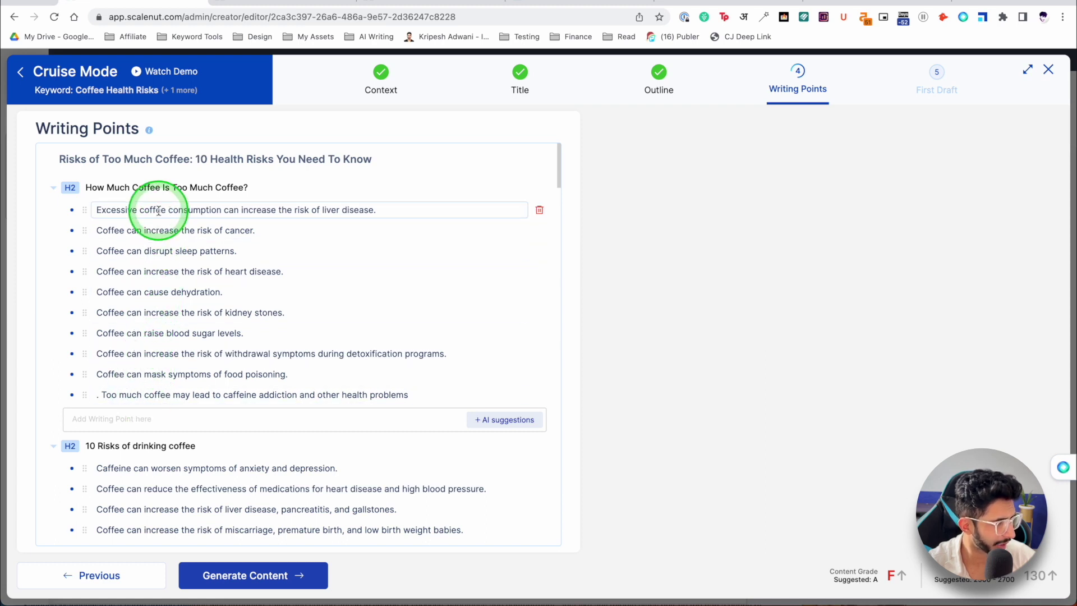
{"action": "scroll", "coordinate": [180, 397], "scroll_direction": "down", "scroll_amount": 5}
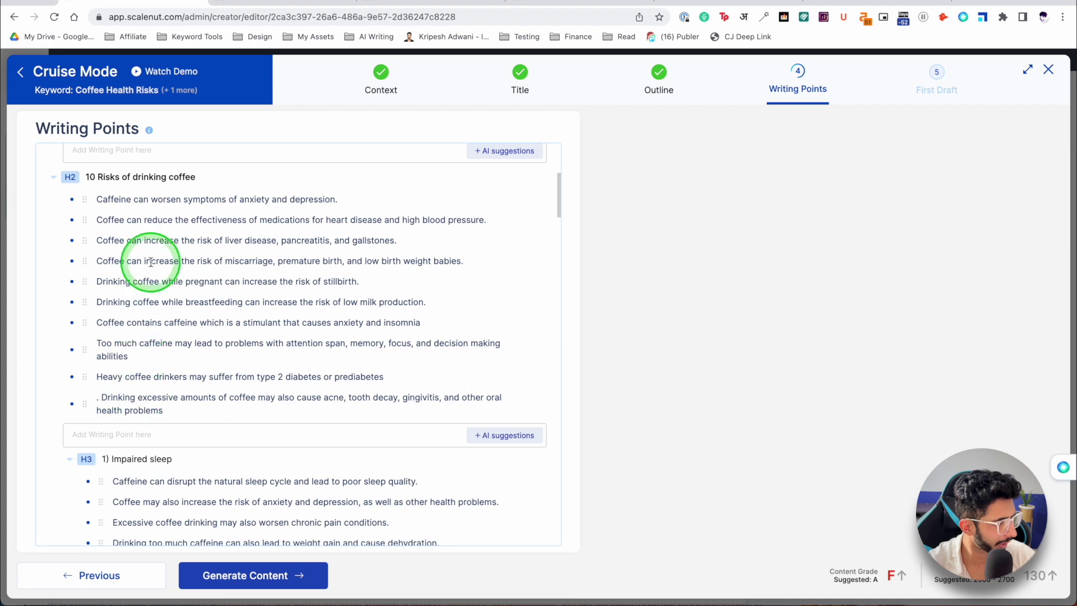
{"action": "scroll", "coordinate": [154, 392], "scroll_direction": "down", "scroll_amount": 5}
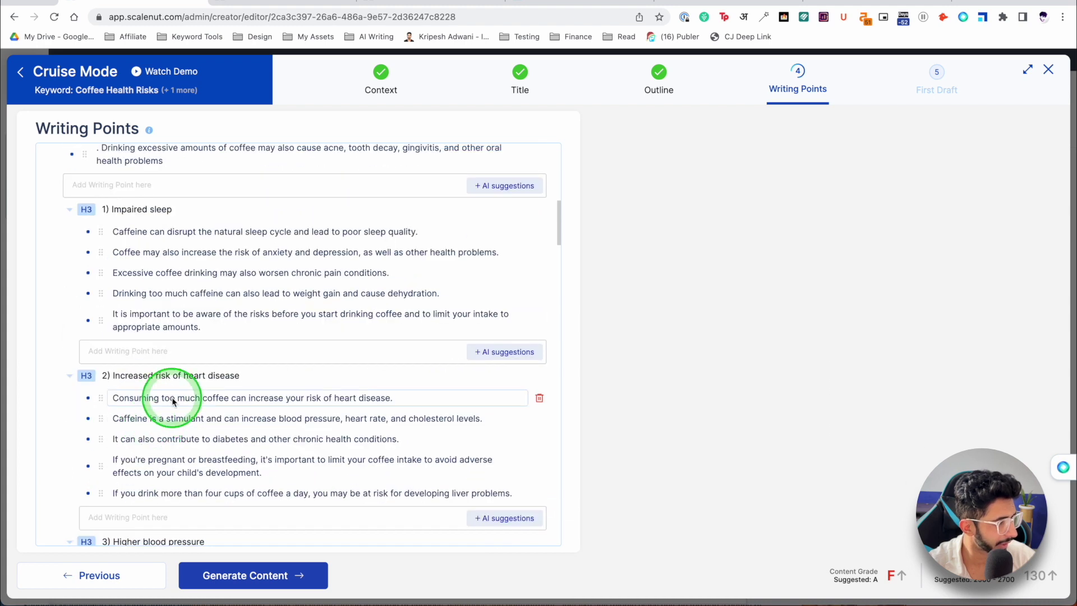
{"action": "scroll", "coordinate": [172, 402], "scroll_direction": "down", "scroll_amount": 5}
{"action": "scroll", "coordinate": [156, 451], "scroll_direction": "down", "scroll_amount": 1}
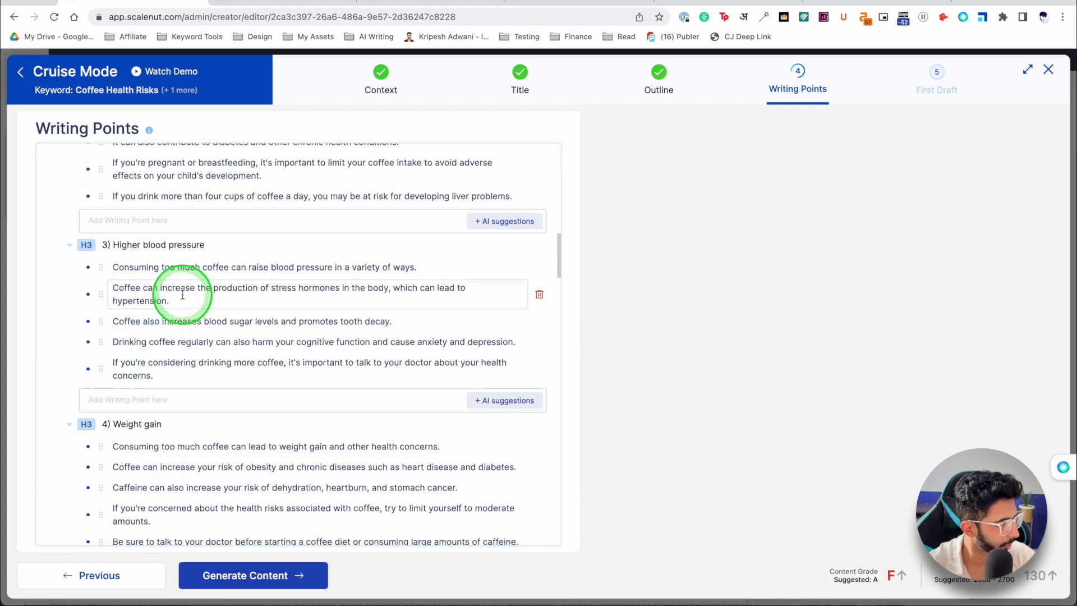
{"action": "scroll", "coordinate": [182, 296], "scroll_direction": "down", "scroll_amount": 20}
{"action": "scroll", "coordinate": [177, 345], "scroll_direction": "down", "scroll_amount": 5}
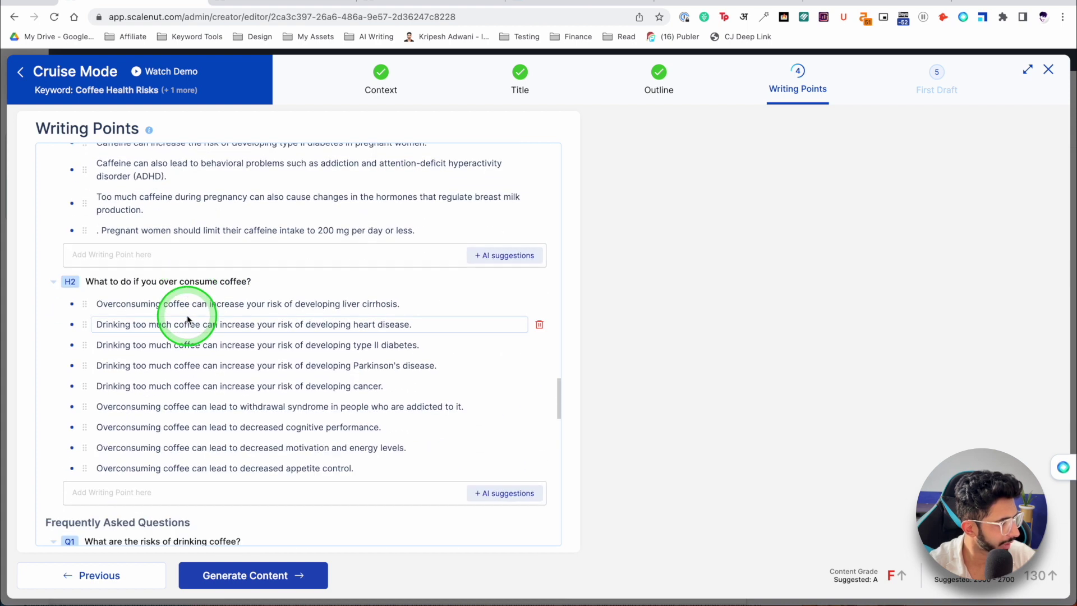
{"action": "scroll", "coordinate": [187, 319], "scroll_direction": "up", "scroll_amount": 20}
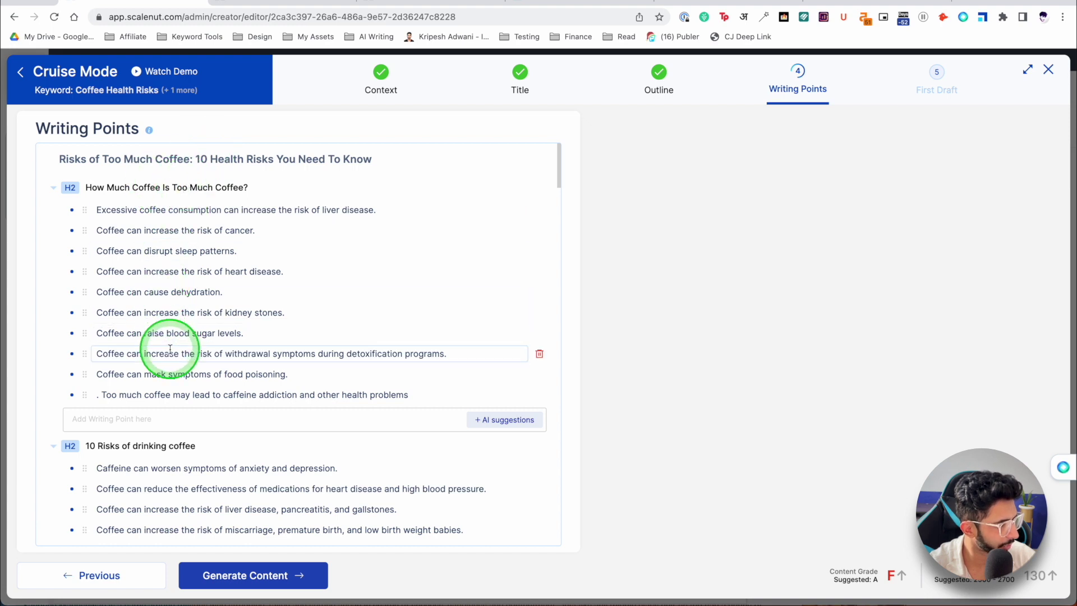
{"action": "scroll", "coordinate": [175, 213], "scroll_direction": "down", "scroll_amount": 10}
{"action": "scroll", "coordinate": [177, 214], "scroll_direction": "down", "scroll_amount": 20}
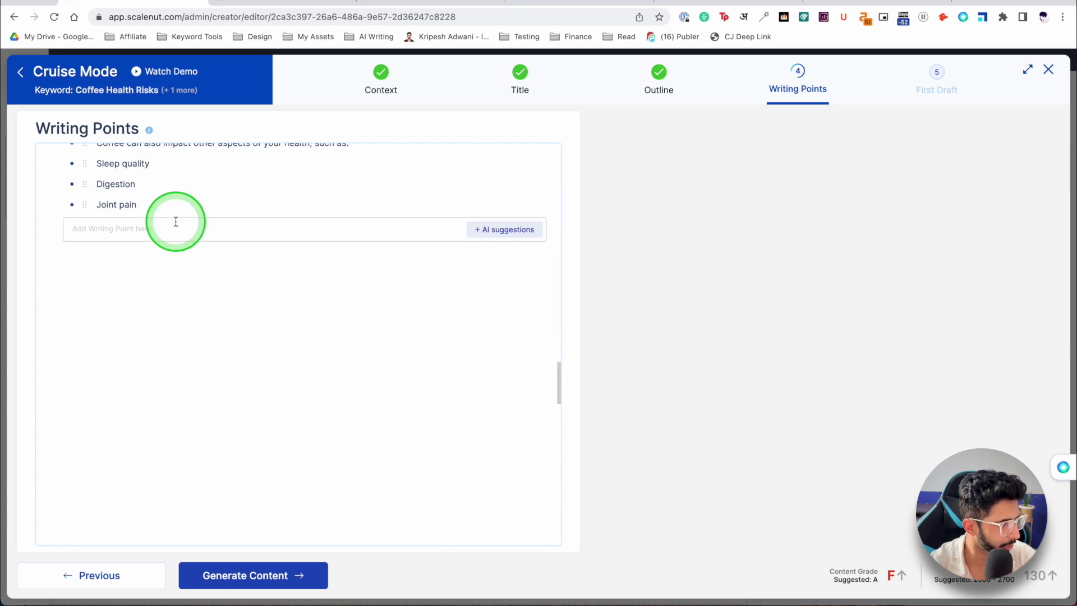
Generate the first draft from the writing points and follow the sections as they are written
{"action": "scroll", "coordinate": [153, 276], "scroll_direction": "down", "scroll_amount": 2}
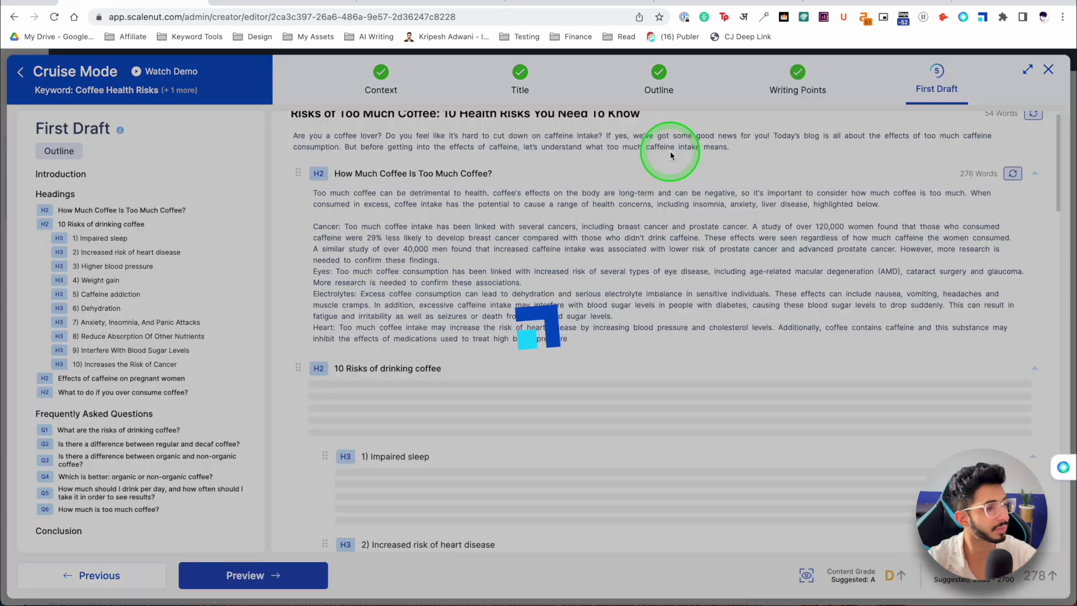
{"action": "scroll", "coordinate": [617, 168], "scroll_direction": "down", "scroll_amount": 1}
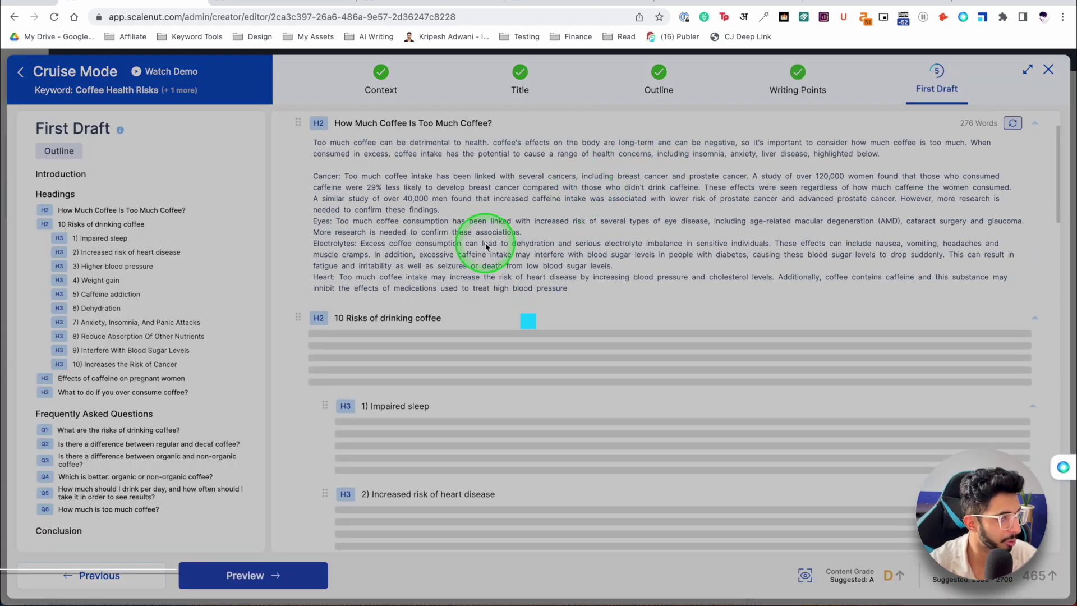
{"action": "scroll", "coordinate": [466, 180], "scroll_direction": "down", "scroll_amount": 3}
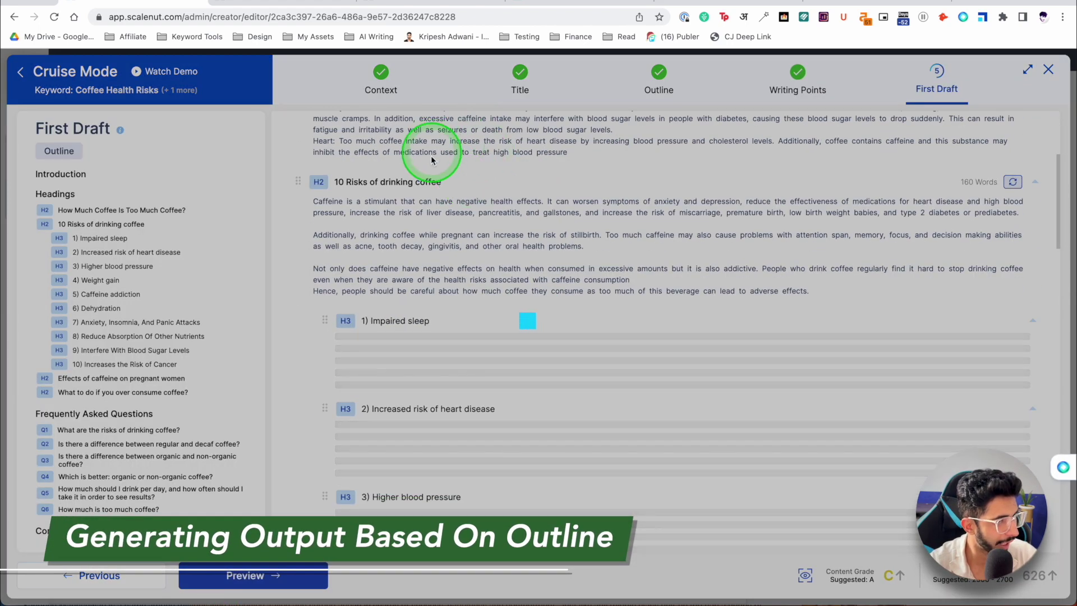
{"action": "scroll", "coordinate": [469, 236], "scroll_direction": "down", "scroll_amount": 4}
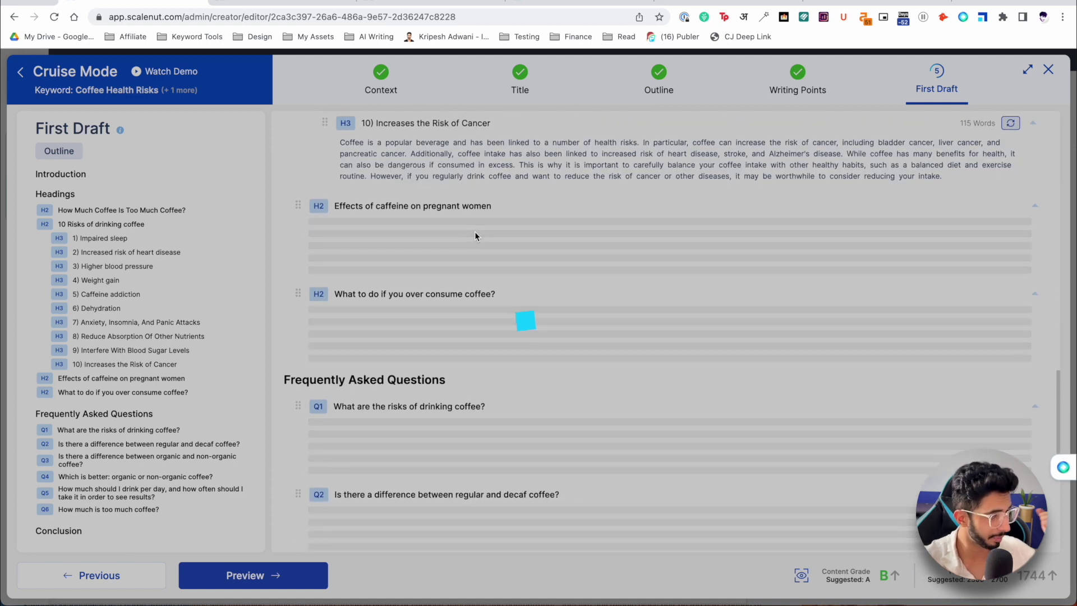
{"action": "left_click", "coordinate": [377, 241]}
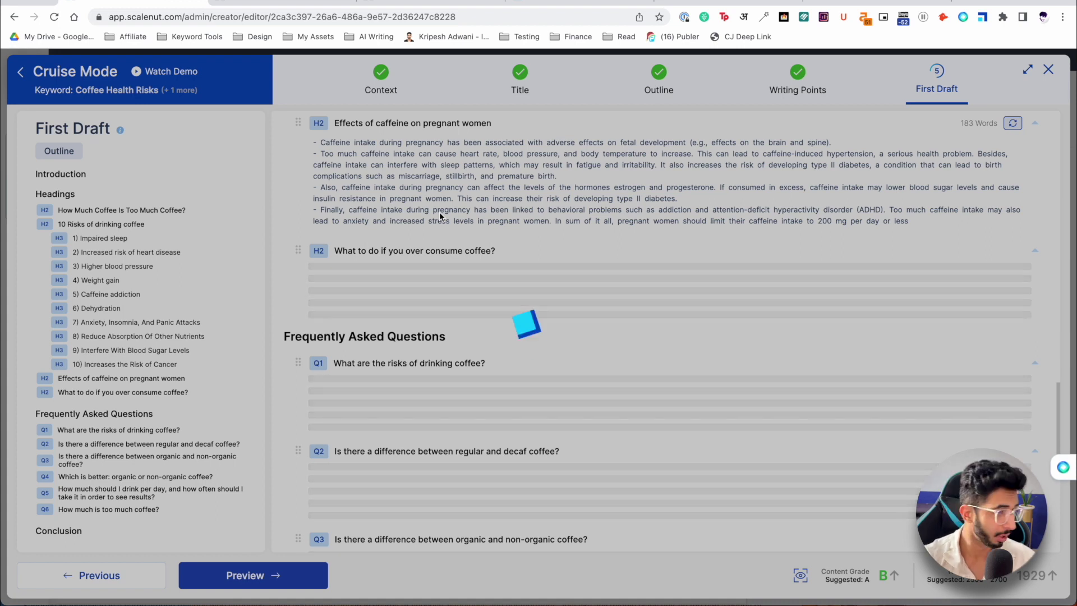
{"action": "left_click", "coordinate": [440, 211]}
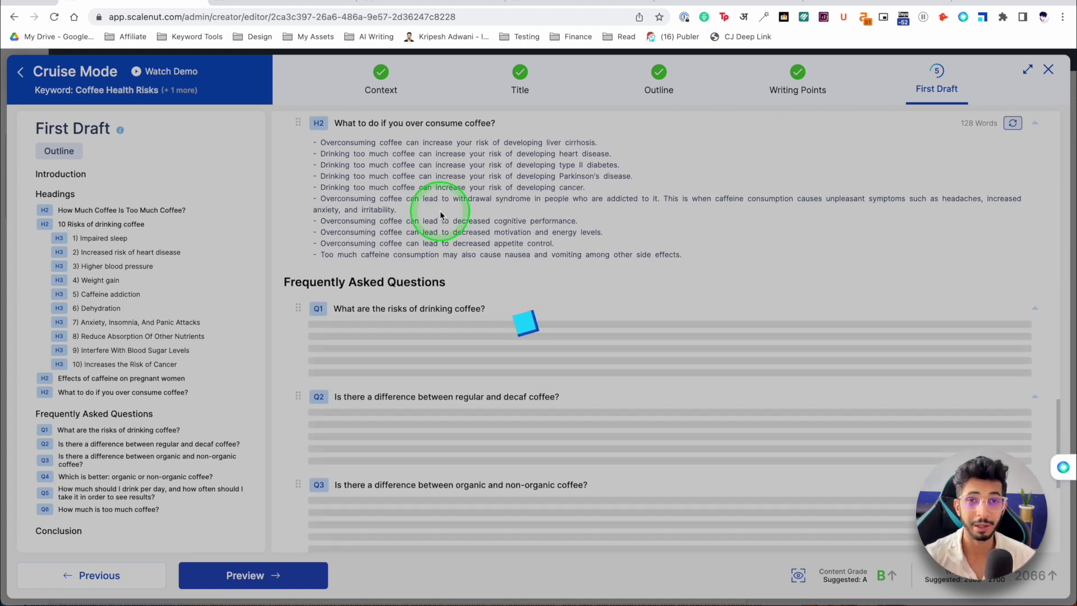
Review the draft's introduction, "How Much Coffee Is Too Much Coffee?" and the opening of "10 Risks of drinking coffee"
{"action": "left_click", "coordinate": [509, 142]}
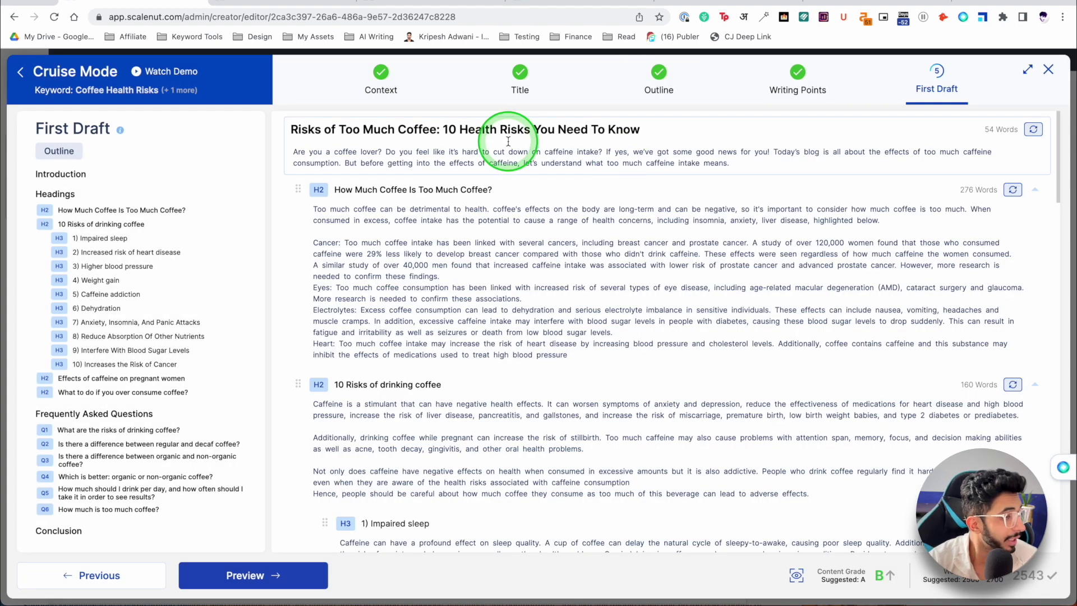
{"action": "left_click", "coordinate": [328, 158]}
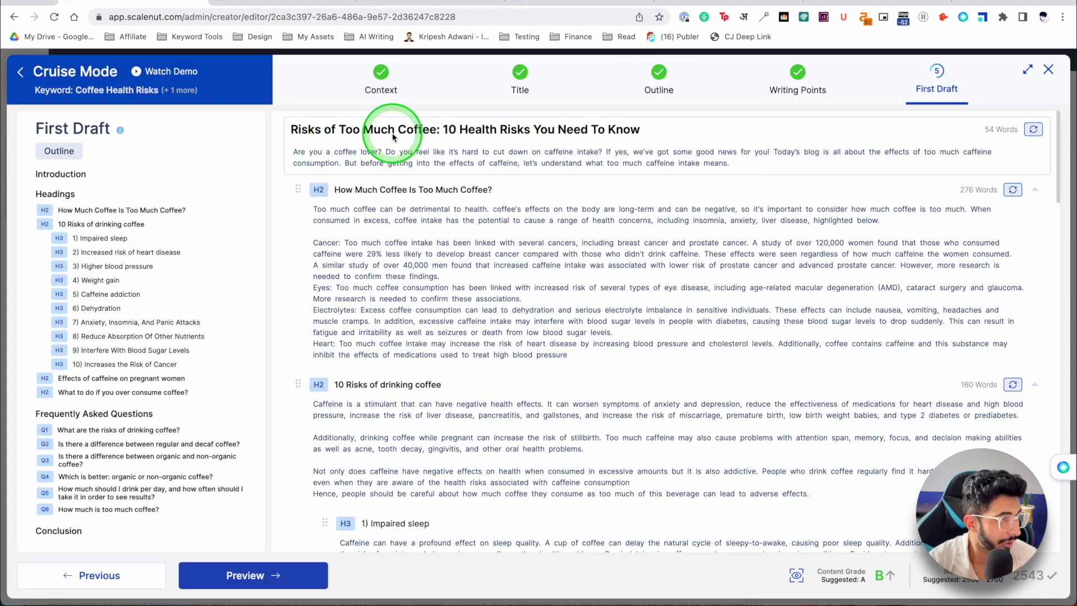
{"action": "left_click", "coordinate": [353, 260]}
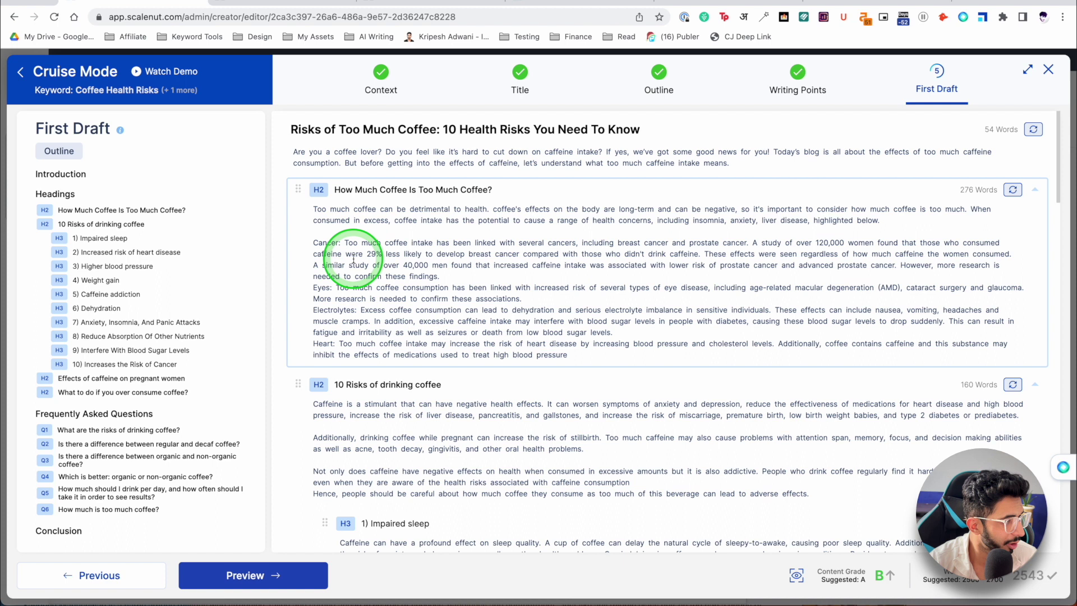
{"action": "scroll", "coordinate": [393, 241], "scroll_direction": "down", "scroll_amount": 3}
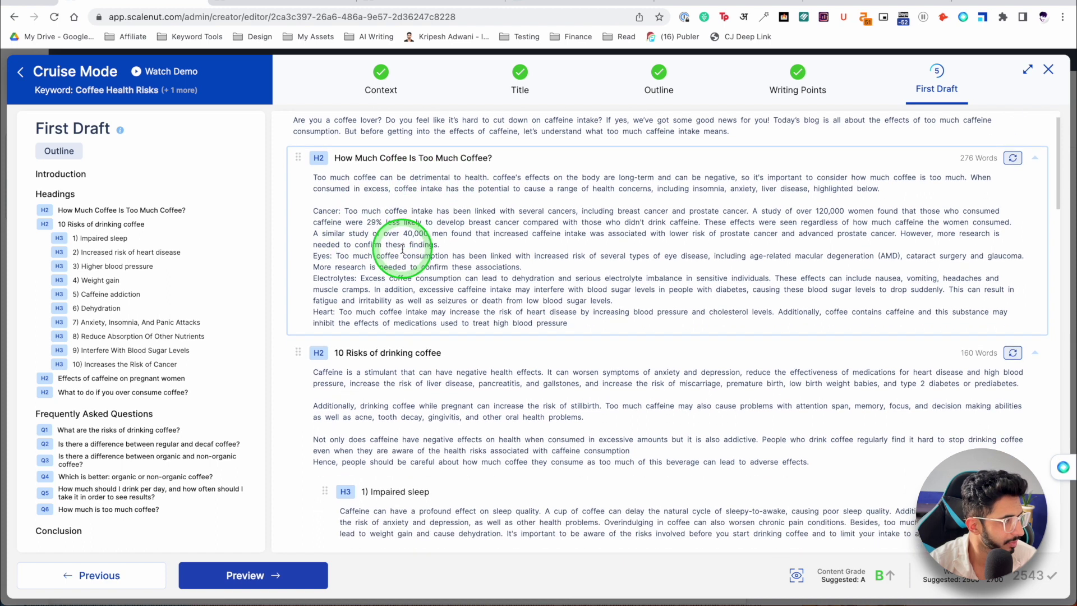
{"action": "left_click", "coordinate": [346, 314]}
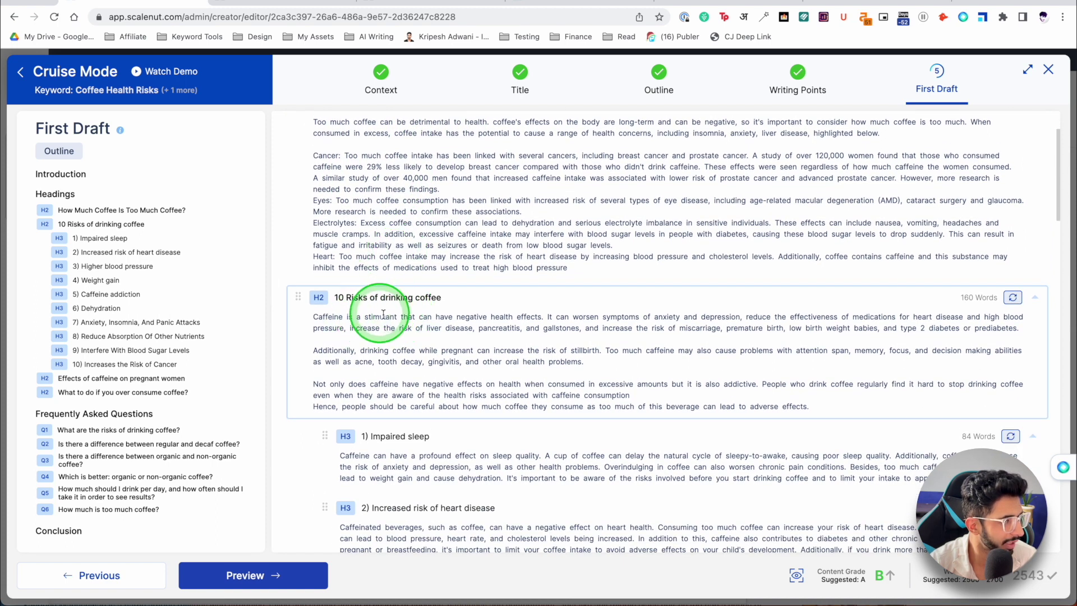
{"action": "scroll", "coordinate": [383, 315], "scroll_direction": "up", "scroll_amount": 3}
{"action": "left_click", "coordinate": [524, 168]}
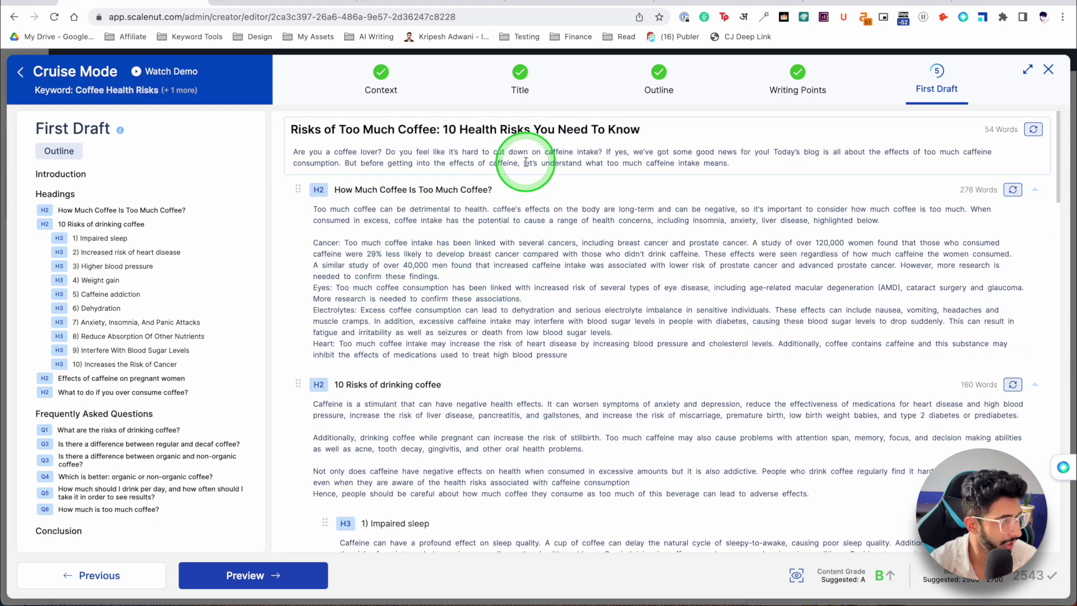
{"action": "scroll", "coordinate": [494, 181], "scroll_direction": "down", "scroll_amount": 5}
{"action": "left_click", "coordinate": [393, 382]}
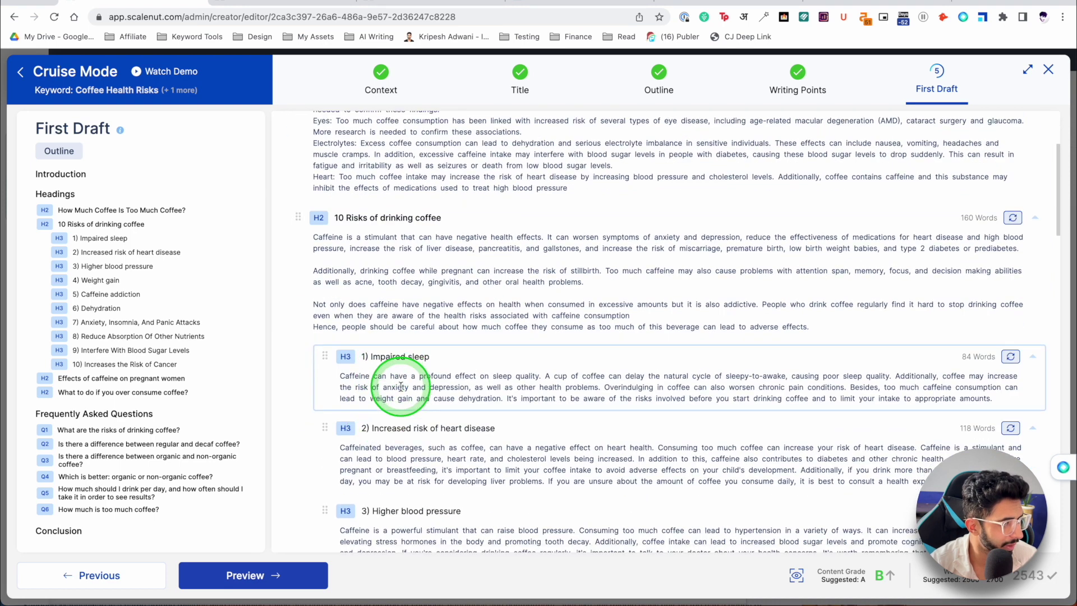
Examine the remaining numbered risks, the word count, and the sections on pregnant women and over-consuming coffee in the draft
{"action": "scroll", "coordinate": [392, 365], "scroll_direction": "down", "scroll_amount": 3}
{"action": "scroll", "coordinate": [409, 308], "scroll_direction": "down", "scroll_amount": 7}
{"action": "left_click", "coordinate": [409, 304]}
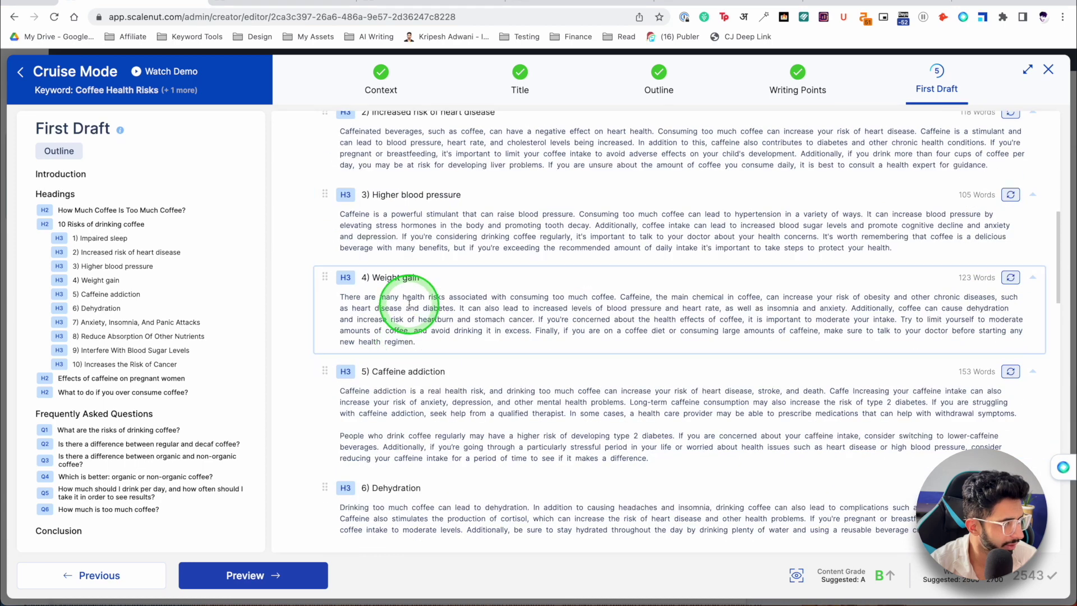
{"action": "scroll", "coordinate": [409, 306], "scroll_direction": "down", "scroll_amount": 2}
{"action": "left_click", "coordinate": [409, 306]}
{"action": "scroll", "coordinate": [410, 307], "scroll_direction": "down", "scroll_amount": 6}
{"action": "scroll", "coordinate": [410, 308], "scroll_direction": "down", "scroll_amount": 6}
{"action": "left_click", "coordinate": [419, 266]}
{"action": "left_click", "coordinate": [914, 541]}
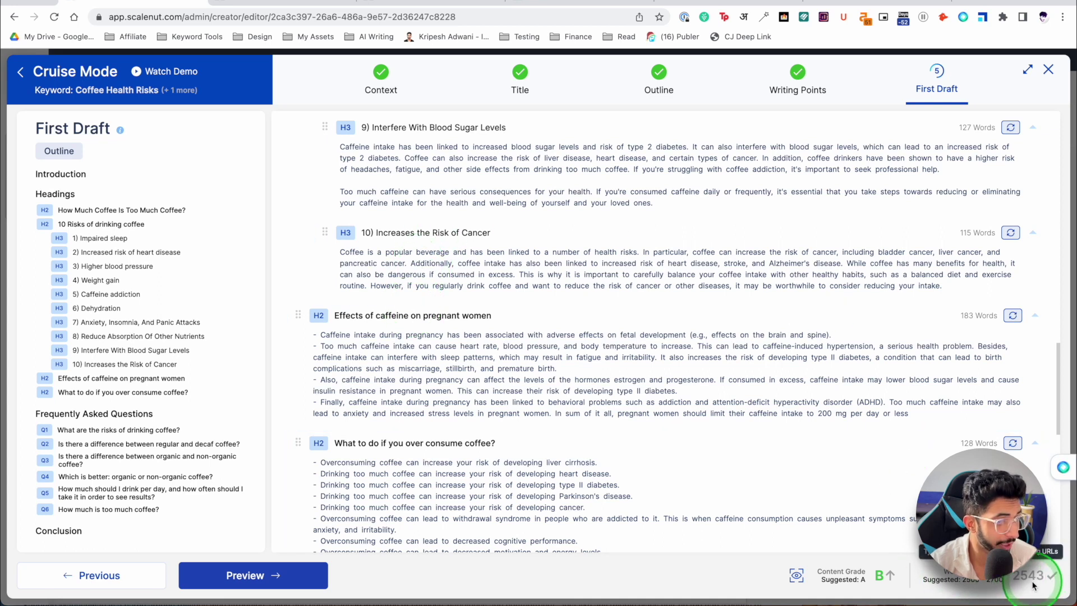
{"action": "left_click", "coordinate": [611, 394]}
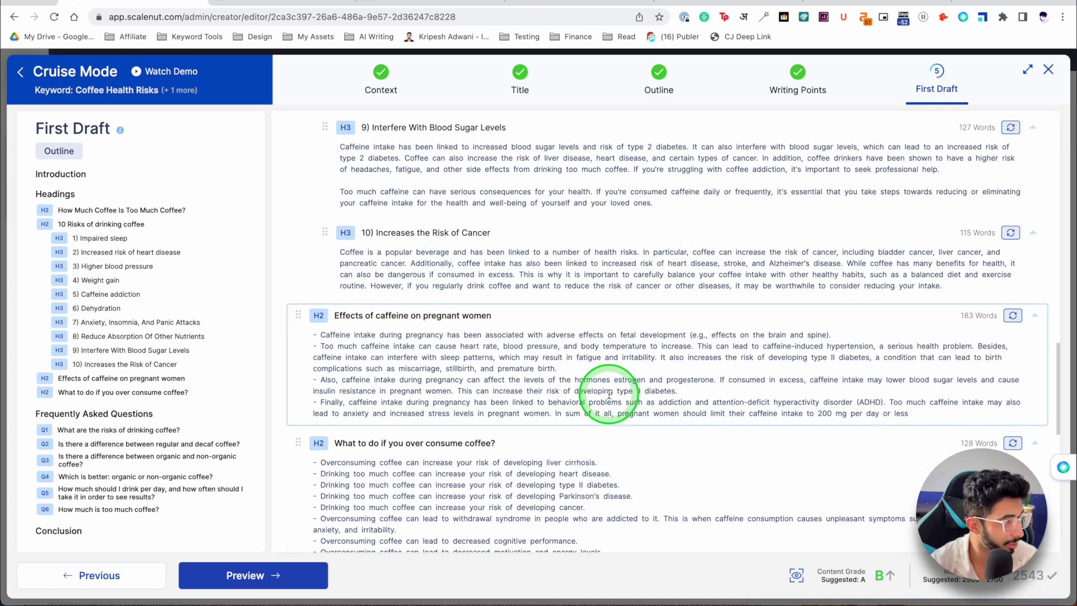
{"action": "scroll", "coordinate": [589, 336], "scroll_direction": "down", "scroll_amount": 2}
{"action": "left_click", "coordinate": [366, 426]}
{"action": "scroll", "coordinate": [366, 426], "scroll_direction": "down", "scroll_amount": 2}
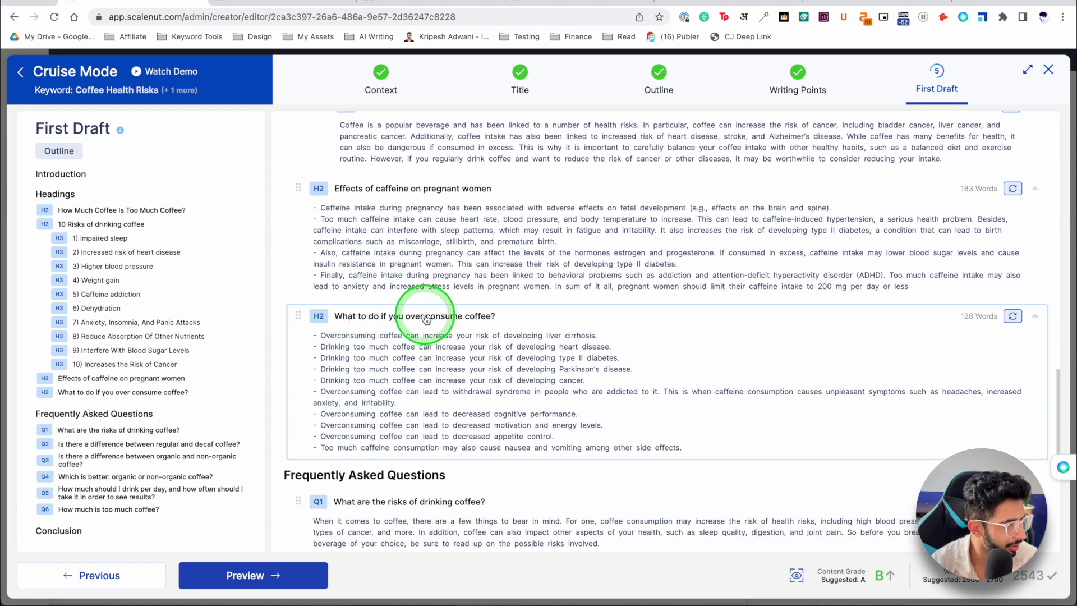
Regenerate the draft text of the "What to do if you over consume coffee?" section
{"action": "scroll", "coordinate": [370, 388], "scroll_direction": "down", "scroll_amount": 1}
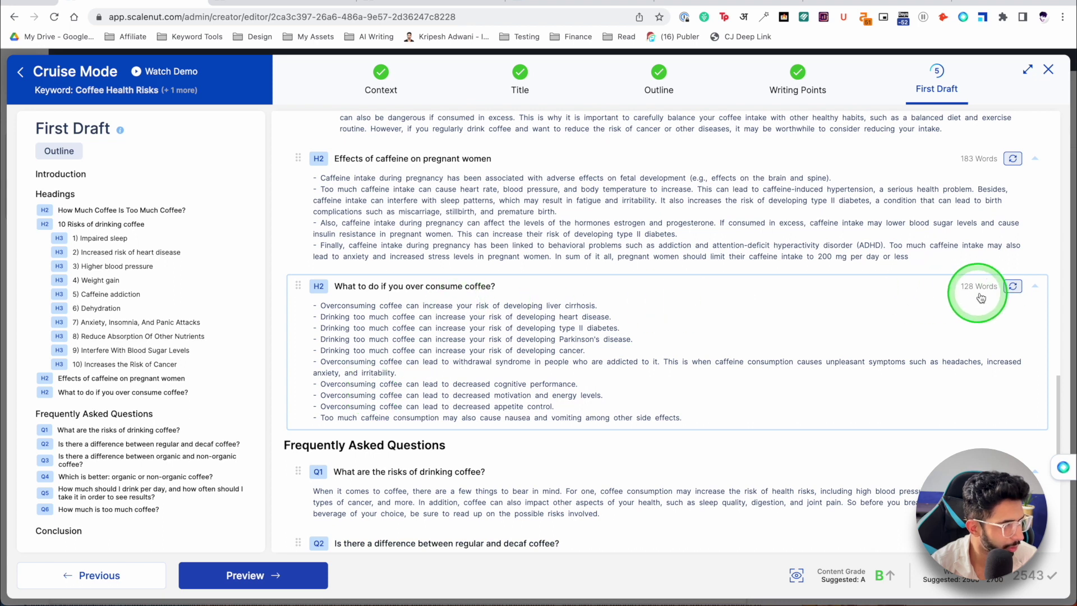
{"action": "left_click", "coordinate": [1012, 288]}
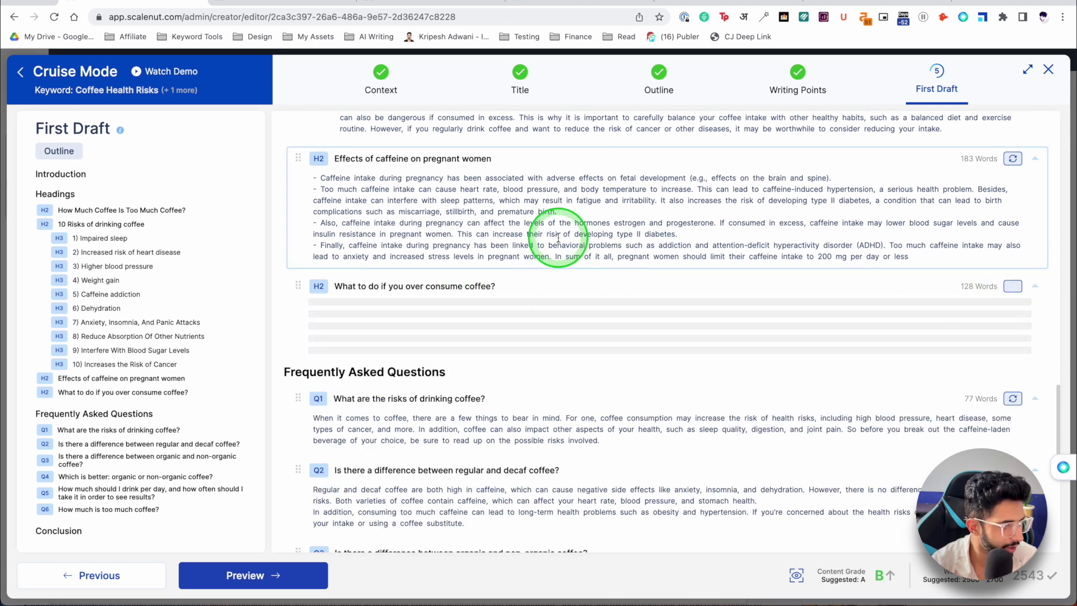
{"action": "scroll", "coordinate": [558, 239], "scroll_direction": "up", "scroll_amount": 1}
{"action": "scroll", "coordinate": [457, 264], "scroll_direction": "up", "scroll_amount": 3}
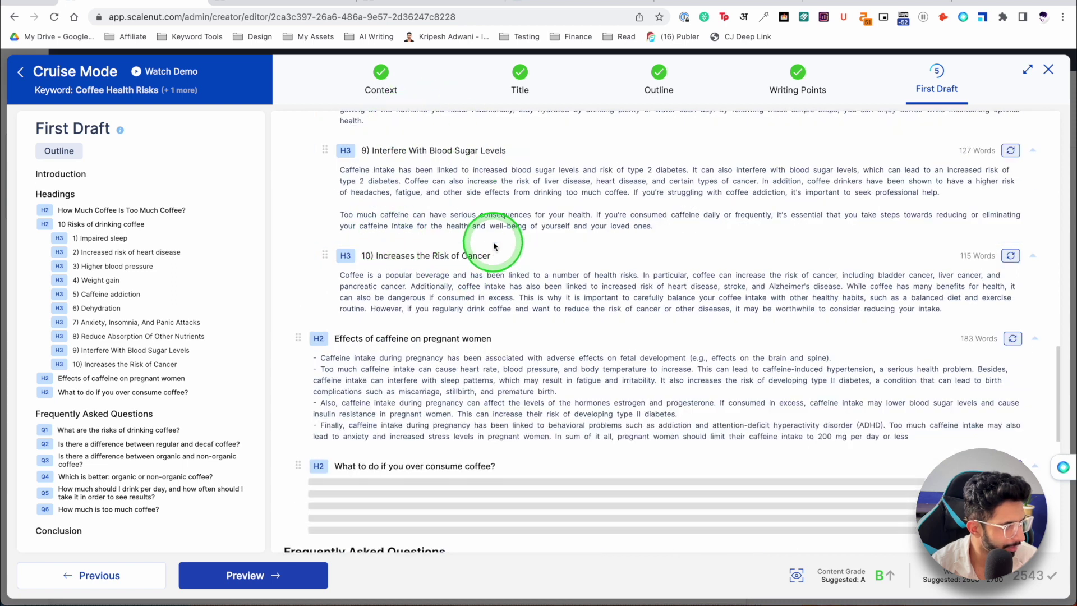
{"action": "scroll", "coordinate": [494, 241], "scroll_direction": "down", "scroll_amount": 5}
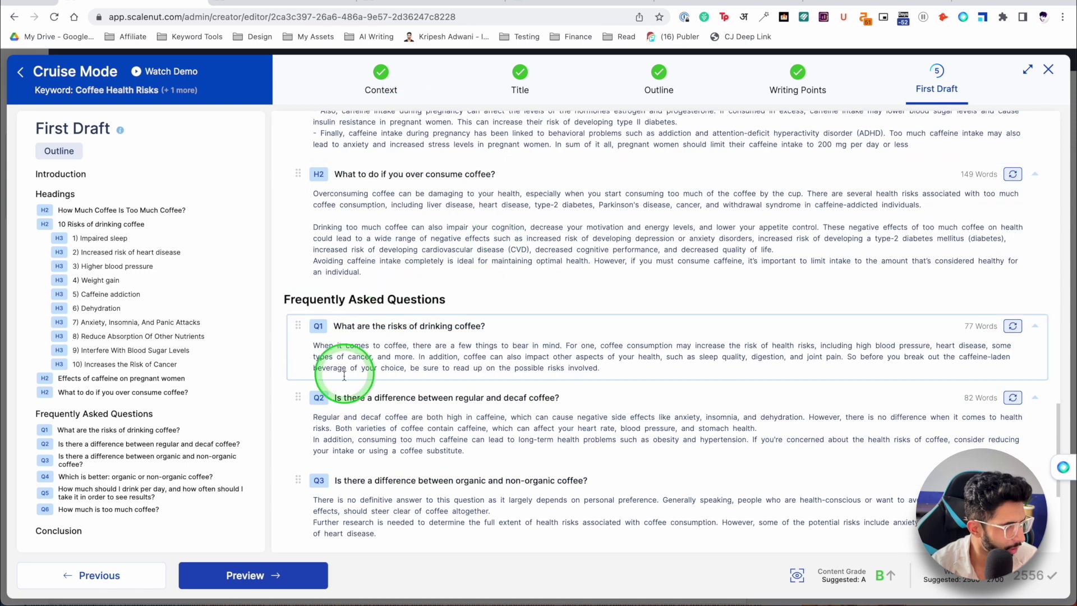
Review the draft's frequently asked questions and the conclusion
{"action": "scroll", "coordinate": [585, 325], "scroll_direction": "down", "scroll_amount": 1}
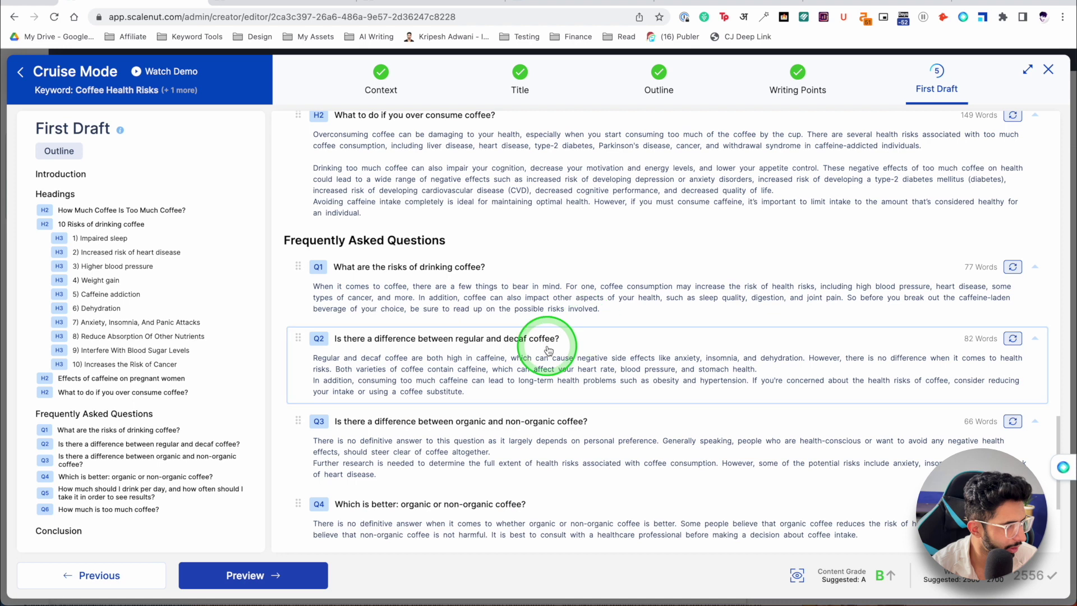
{"action": "scroll", "coordinate": [443, 348], "scroll_direction": "down", "scroll_amount": 4}
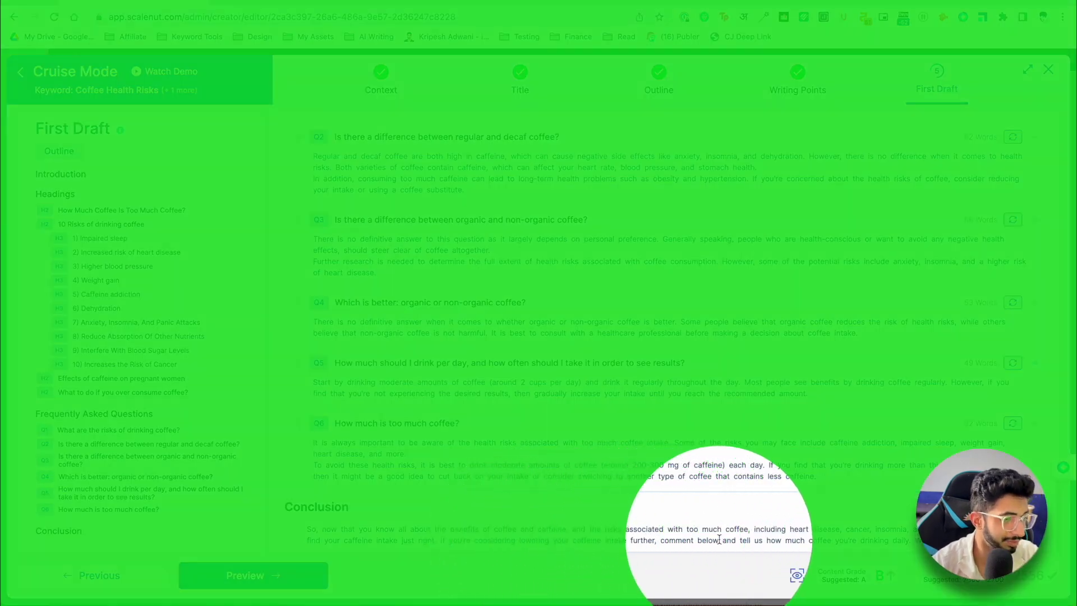
{"action": "scroll", "coordinate": [618, 409], "scroll_direction": "up", "scroll_amount": 1}
{"action": "scroll", "coordinate": [505, 337], "scroll_direction": "down", "scroll_amount": 1}
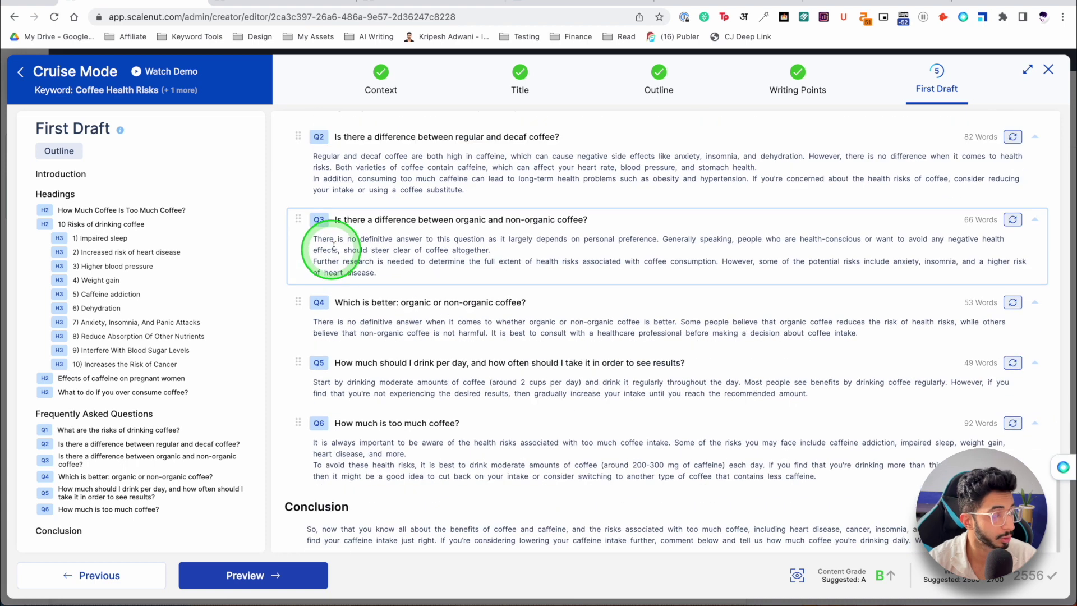
Preview the complete article and download the draft as a Word document
{"action": "left_click", "coordinate": [276, 576]}
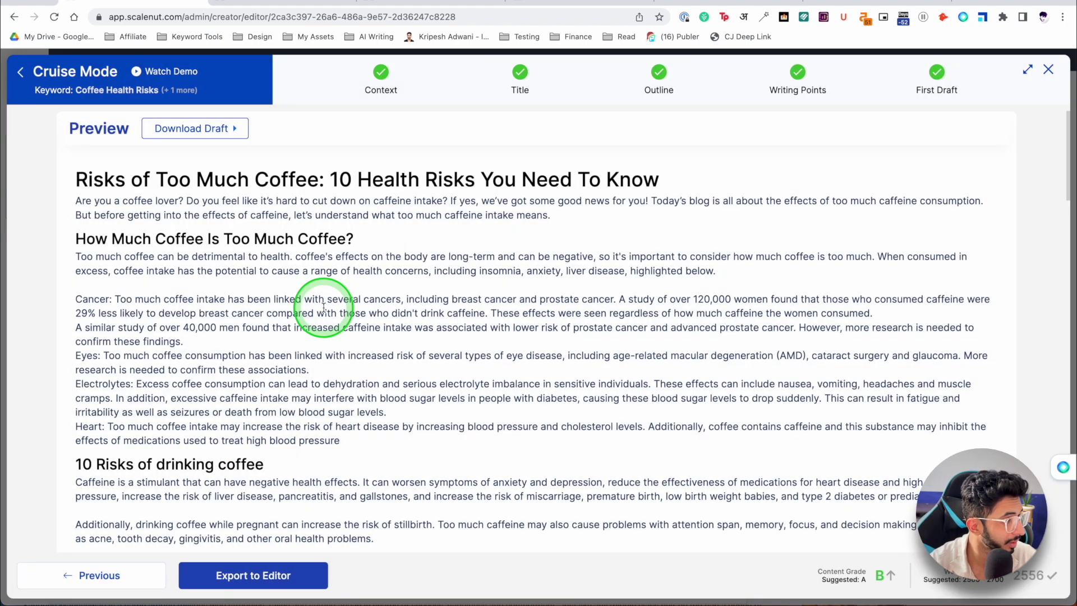
{"action": "scroll", "coordinate": [324, 308], "scroll_direction": "down", "scroll_amount": 10}
{"action": "scroll", "coordinate": [323, 309], "scroll_direction": "up", "scroll_amount": 10}
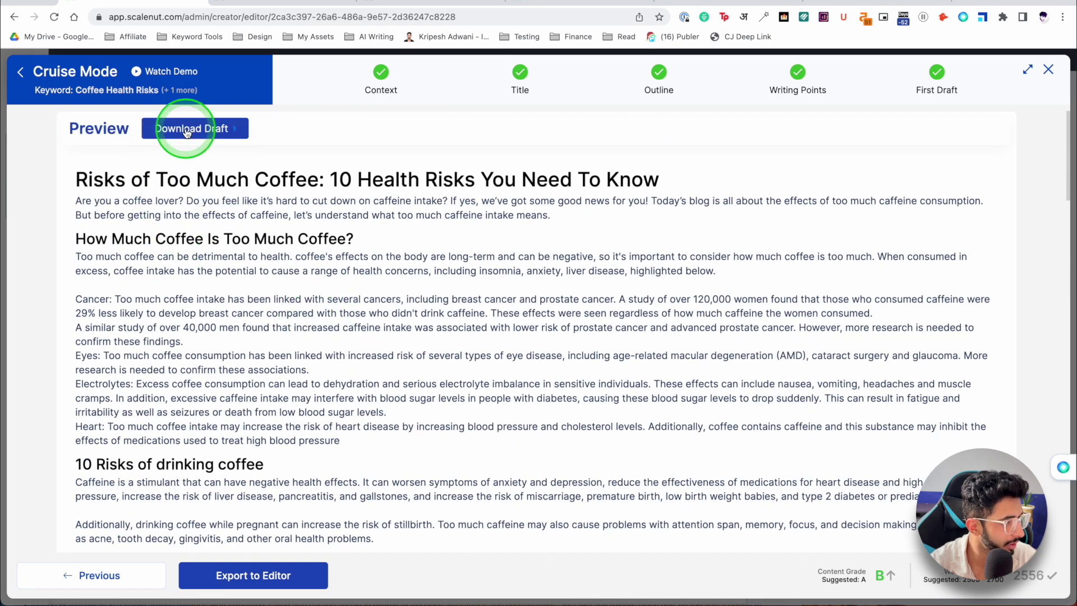
{"action": "left_click", "coordinate": [219, 130]}
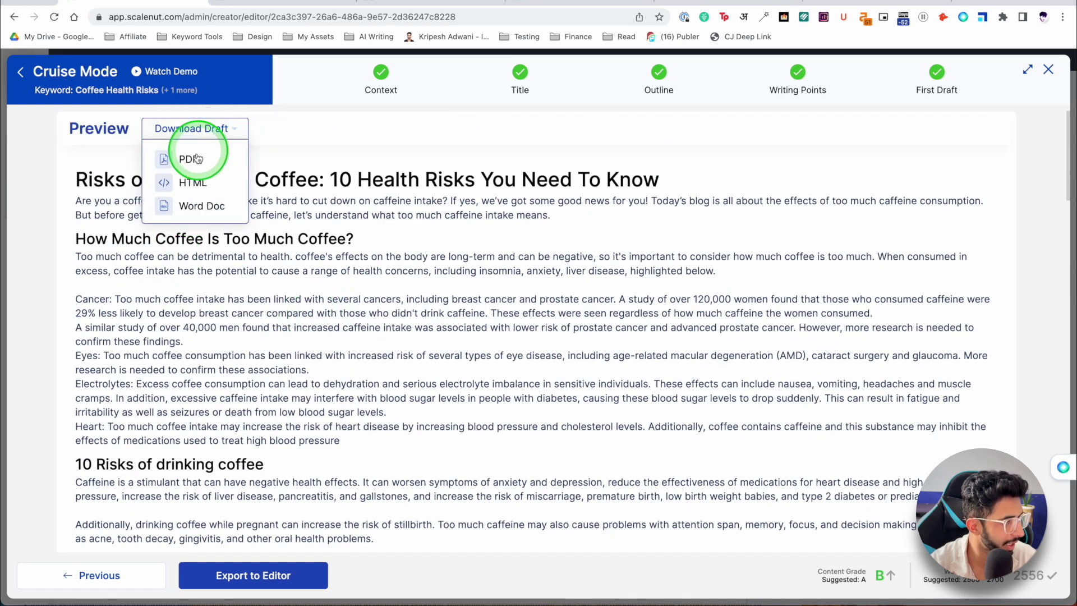
{"action": "left_click", "coordinate": [202, 205]}
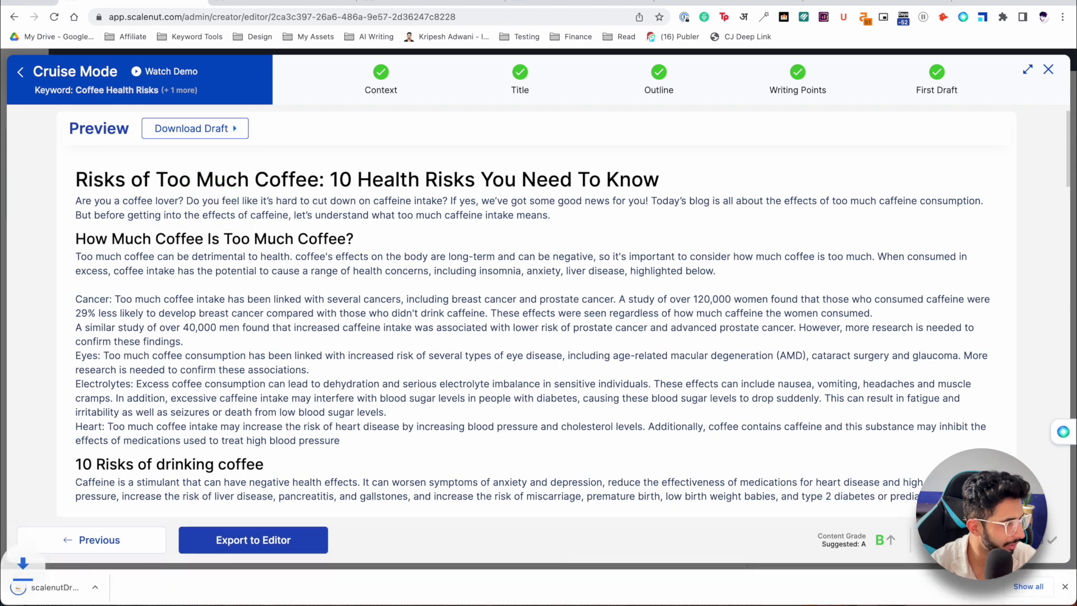
Export the draft to the editor and check the article's outline in the content brief
{"action": "scroll", "coordinate": [236, 393], "scroll_direction": "down", "scroll_amount": 15}
{"action": "left_click", "coordinate": [250, 538]}
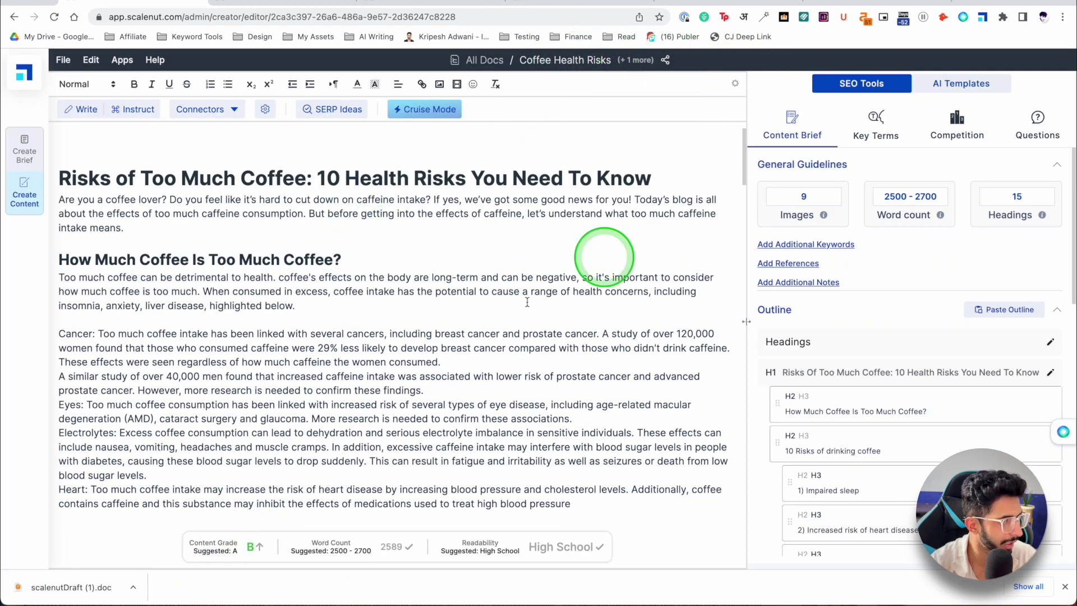
{"action": "scroll", "coordinate": [452, 327], "scroll_direction": "down", "scroll_amount": 20}
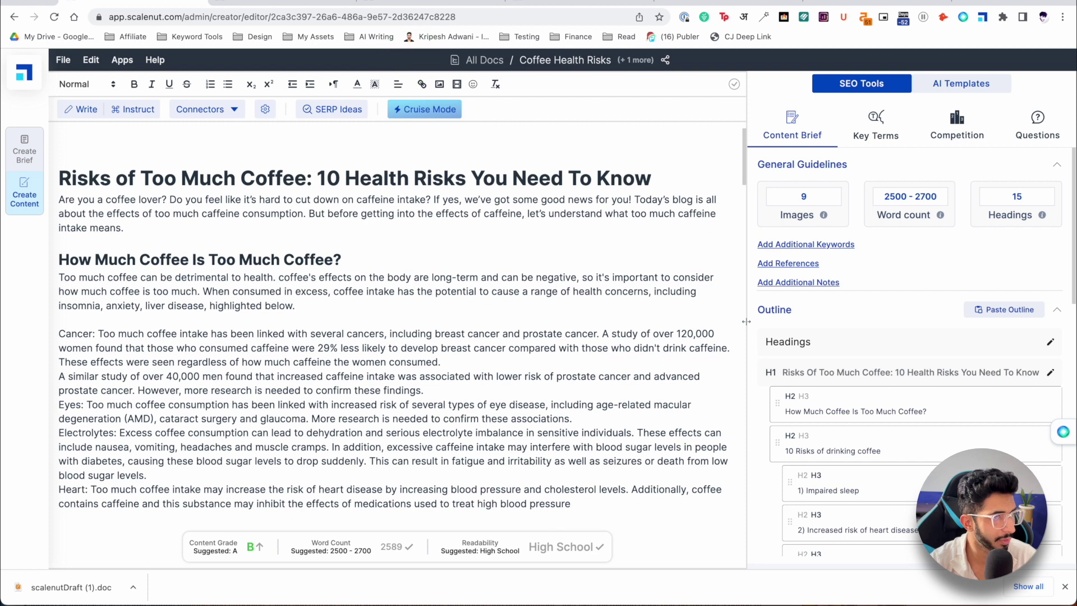
{"action": "scroll", "coordinate": [801, 292], "scroll_direction": "down", "scroll_amount": 5}
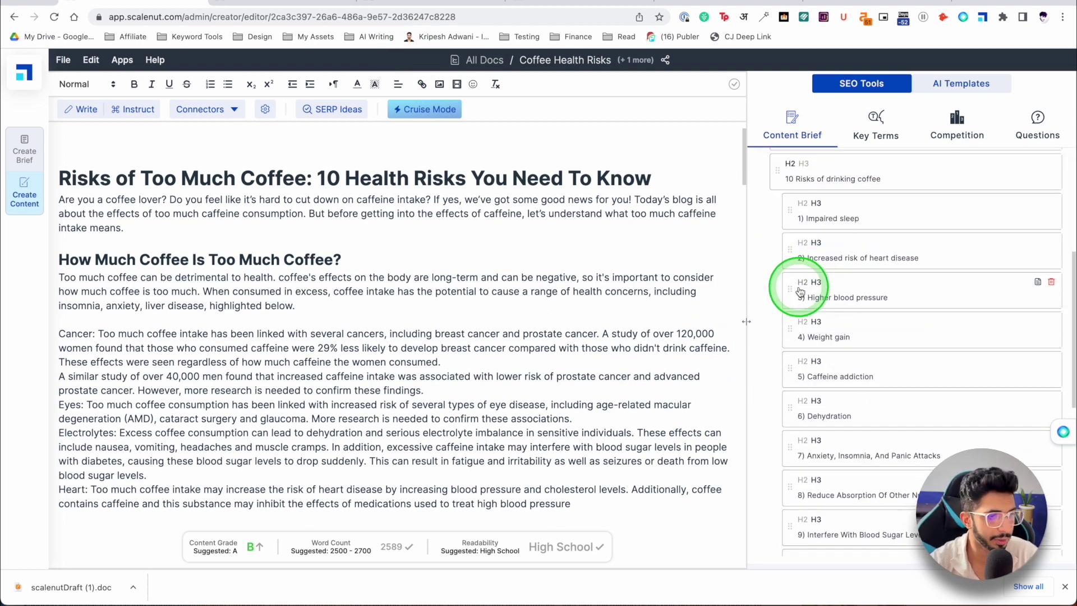
{"action": "scroll", "coordinate": [801, 292], "scroll_direction": "up", "scroll_amount": 5}
Examine the key terms with their usage counts, recommended ranges and importance against the article text
{"action": "left_click", "coordinate": [868, 125]}
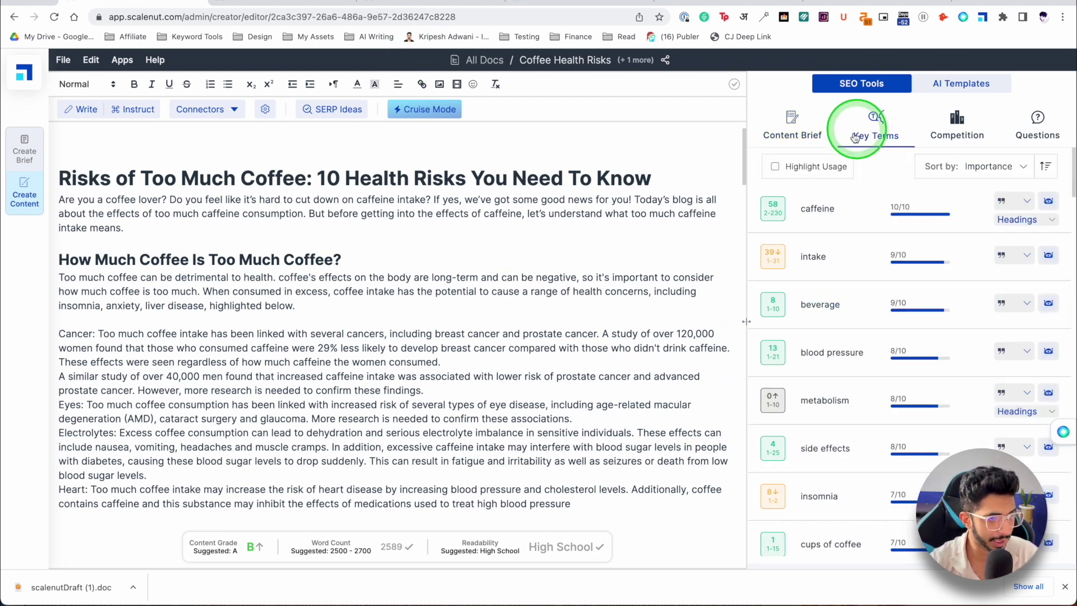
{"action": "scroll", "coordinate": [818, 270], "scroll_direction": "down", "scroll_amount": 2}
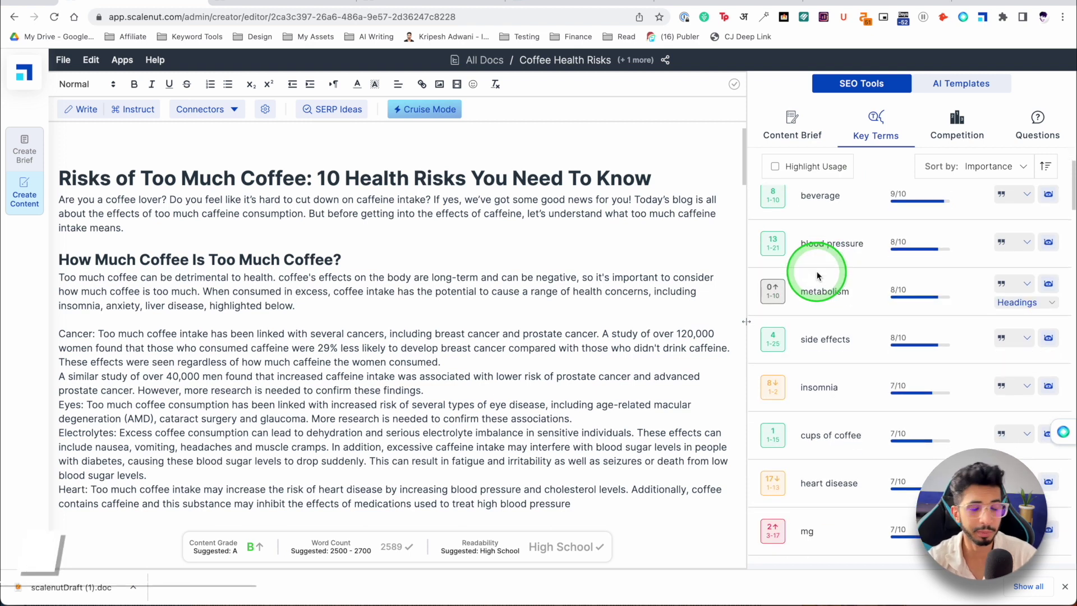
{"action": "scroll", "coordinate": [818, 274], "scroll_direction": "down", "scroll_amount": 1}
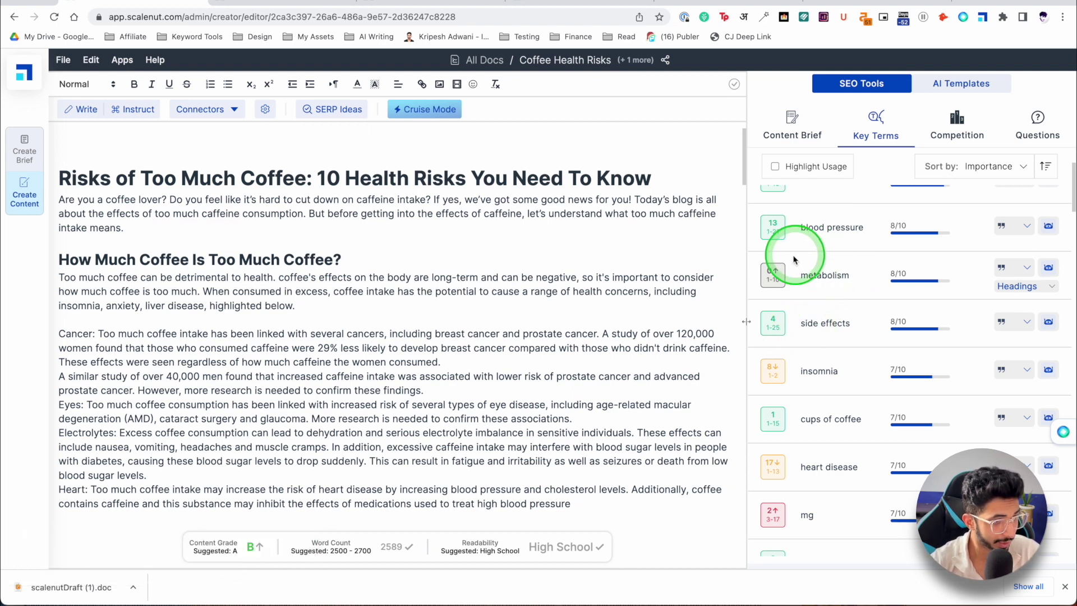
{"action": "left_click", "coordinate": [775, 278]}
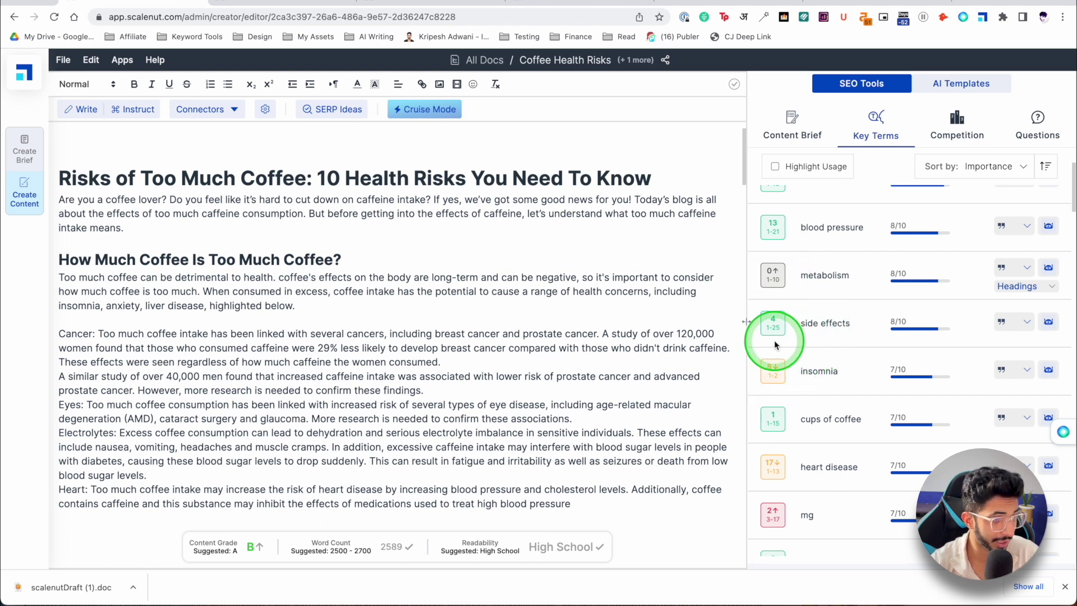
{"action": "scroll", "coordinate": [873, 332], "scroll_direction": "up", "scroll_amount": 2}
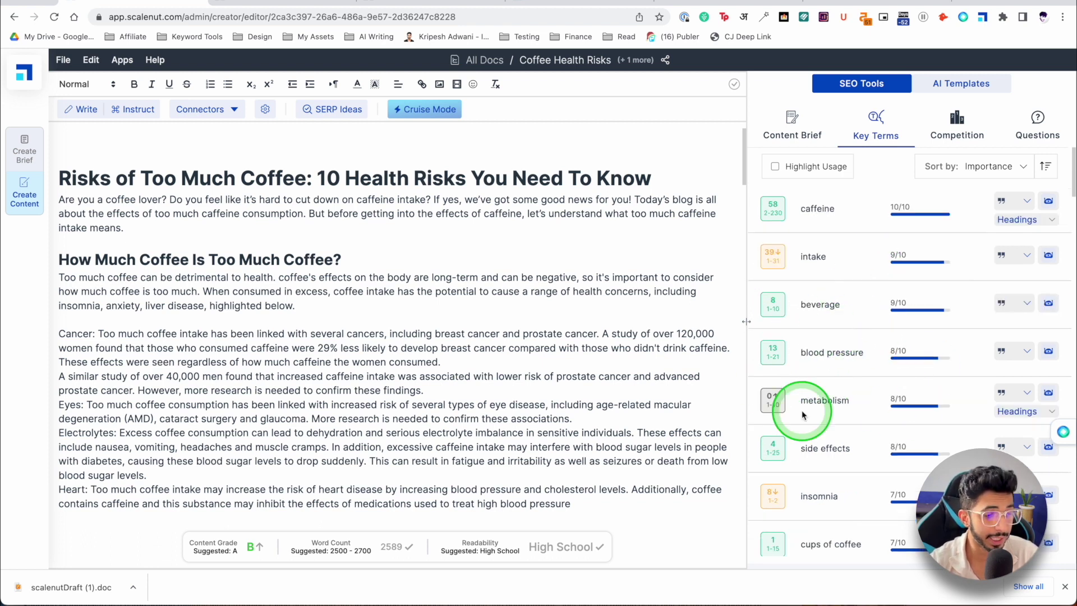
{"action": "scroll", "coordinate": [803, 409], "scroll_direction": "down", "scroll_amount": 6}
{"action": "scroll", "coordinate": [869, 422], "scroll_direction": "down", "scroll_amount": 10}
{"action": "scroll", "coordinate": [846, 416], "scroll_direction": "up", "scroll_amount": 15}
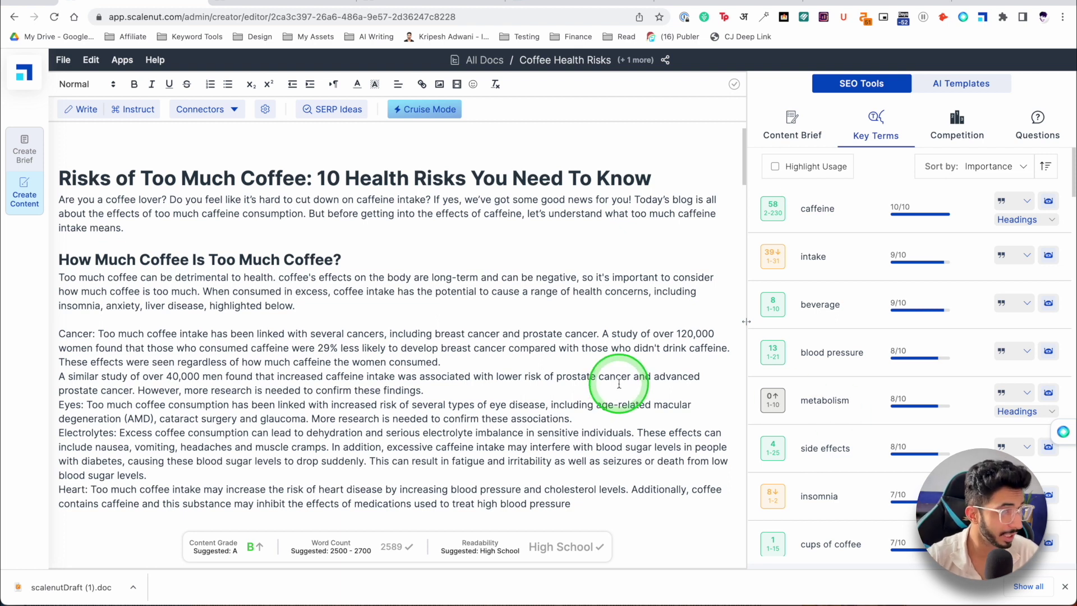
{"action": "scroll", "coordinate": [894, 364], "scroll_direction": "down", "scroll_amount": 5}
{"action": "scroll", "coordinate": [894, 369], "scroll_direction": "up", "scroll_amount": 5}
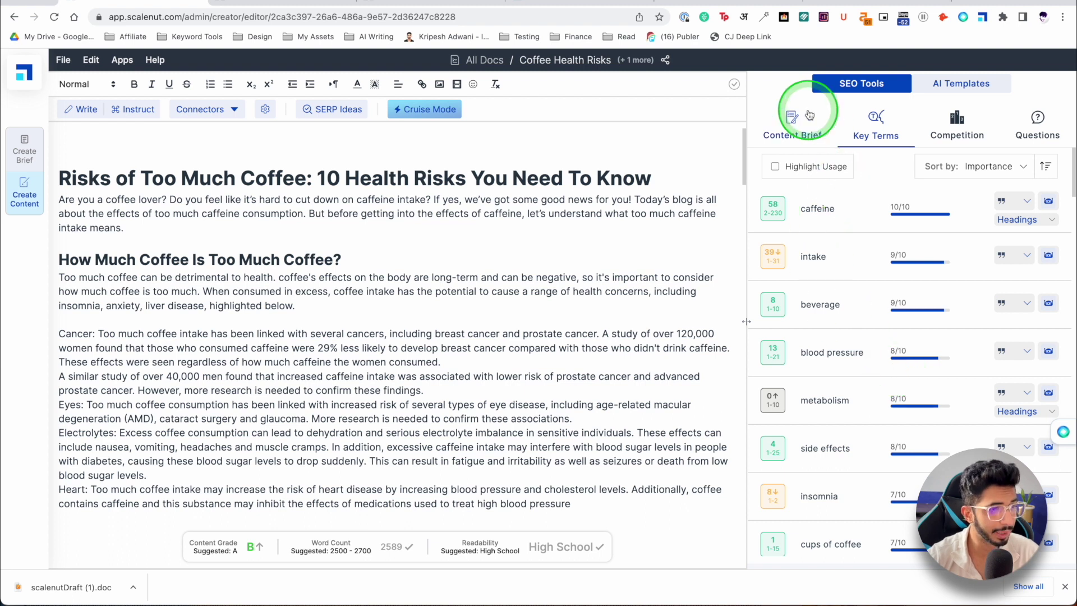
Look through the content brief, competing pages, suggested questions, key terms and AI templates for the article
{"action": "left_click", "coordinate": [804, 129]}
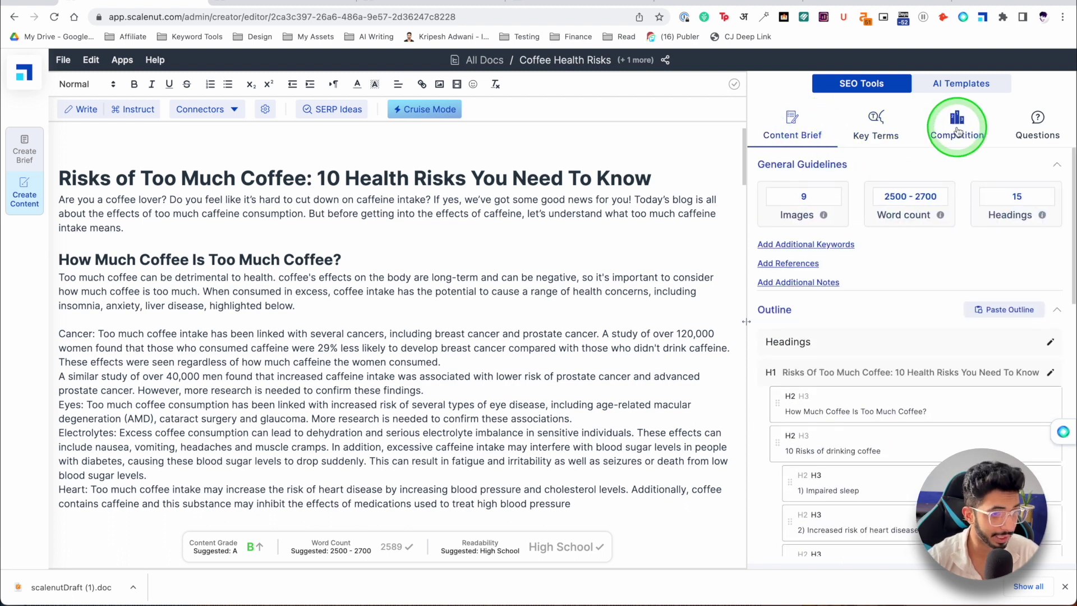
{"action": "left_click", "coordinate": [959, 132]}
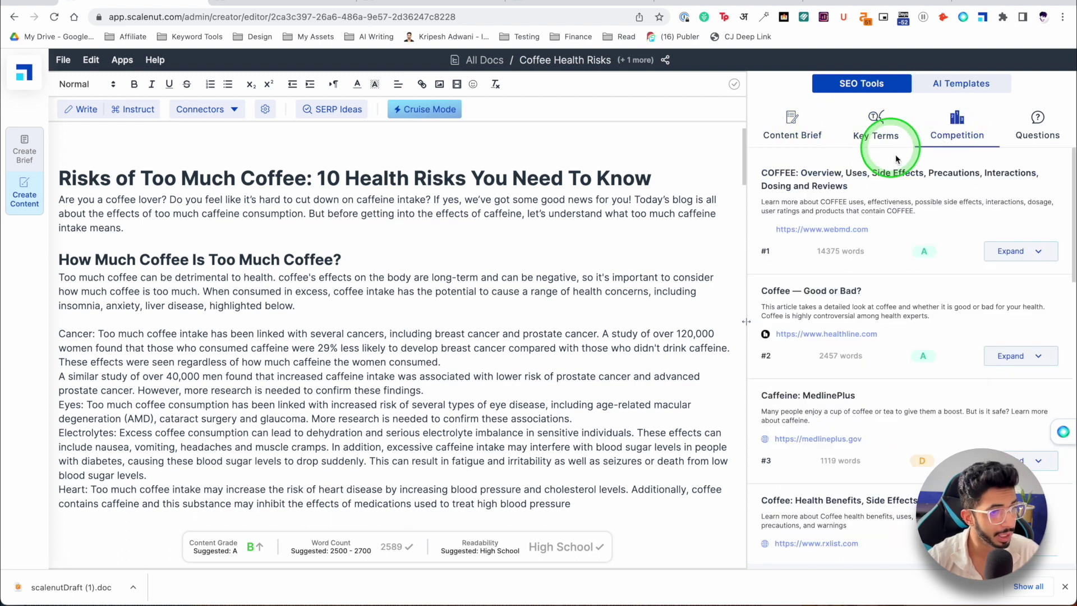
{"action": "left_click", "coordinate": [1036, 138]}
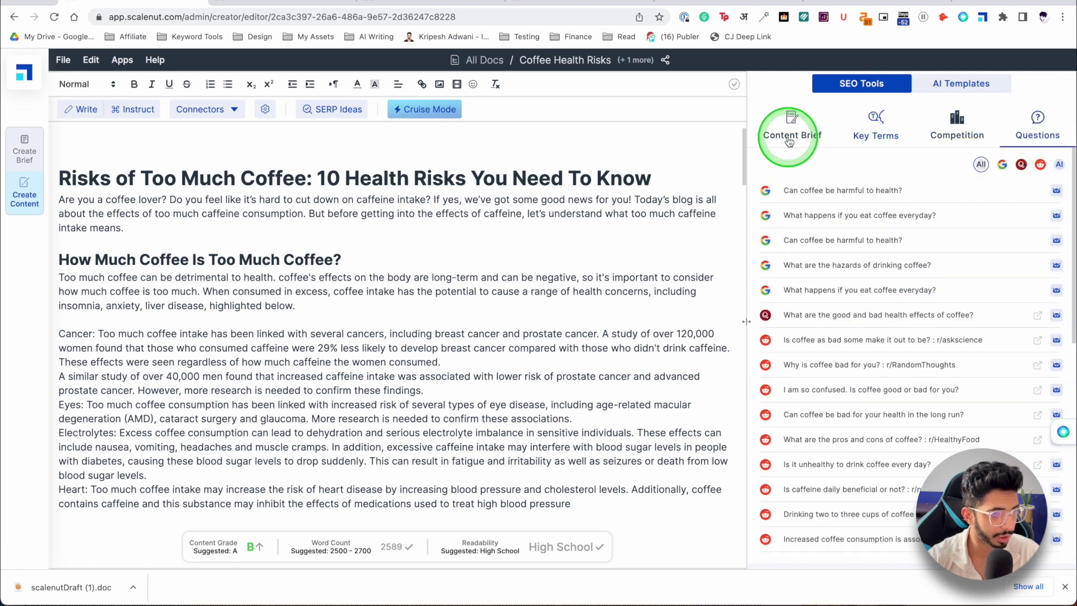
{"action": "left_click", "coordinate": [879, 136]}
{"action": "left_click", "coordinate": [948, 86]}
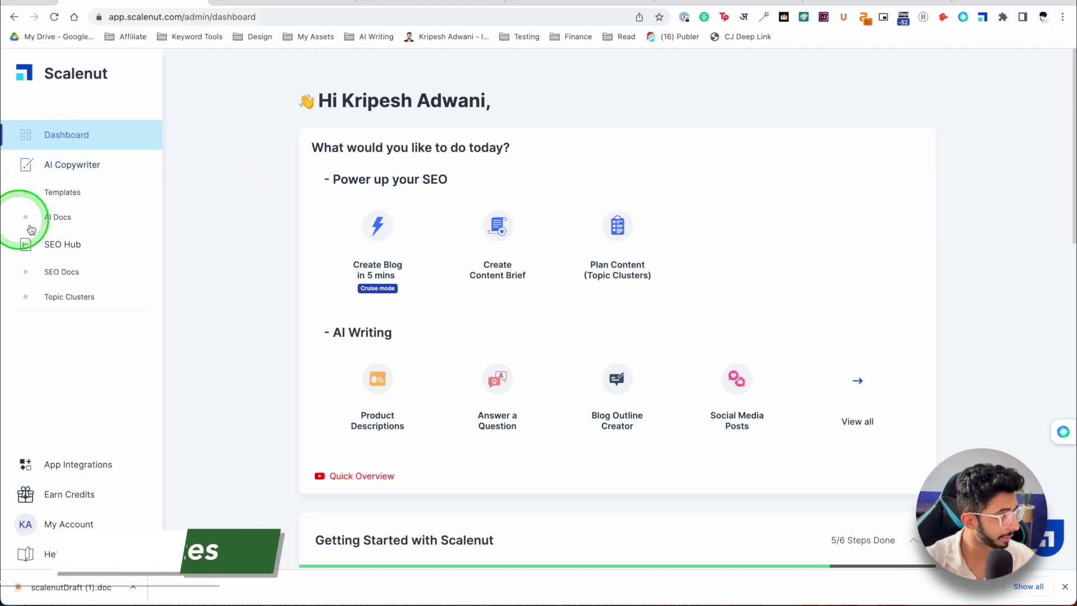
Open the AI Copywriter template library and browse its categories from Product Descriptions to Advertisement Copies
{"action": "left_click", "coordinate": [67, 194]}
{"action": "left_click", "coordinate": [225, 241]}
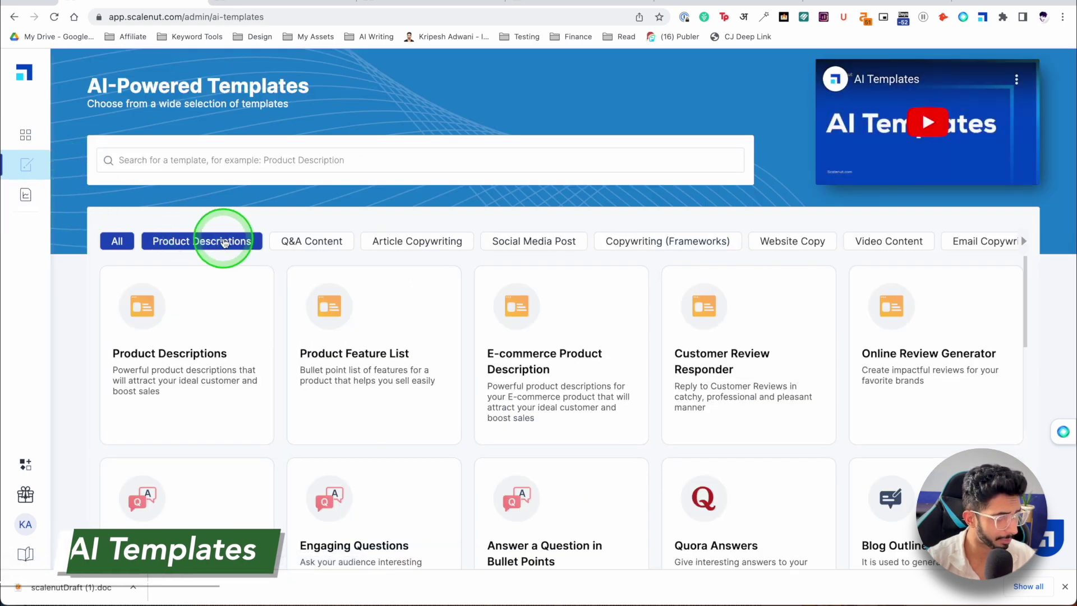
{"action": "scroll", "coordinate": [885, 242], "scroll_direction": "right", "scroll_amount": 3}
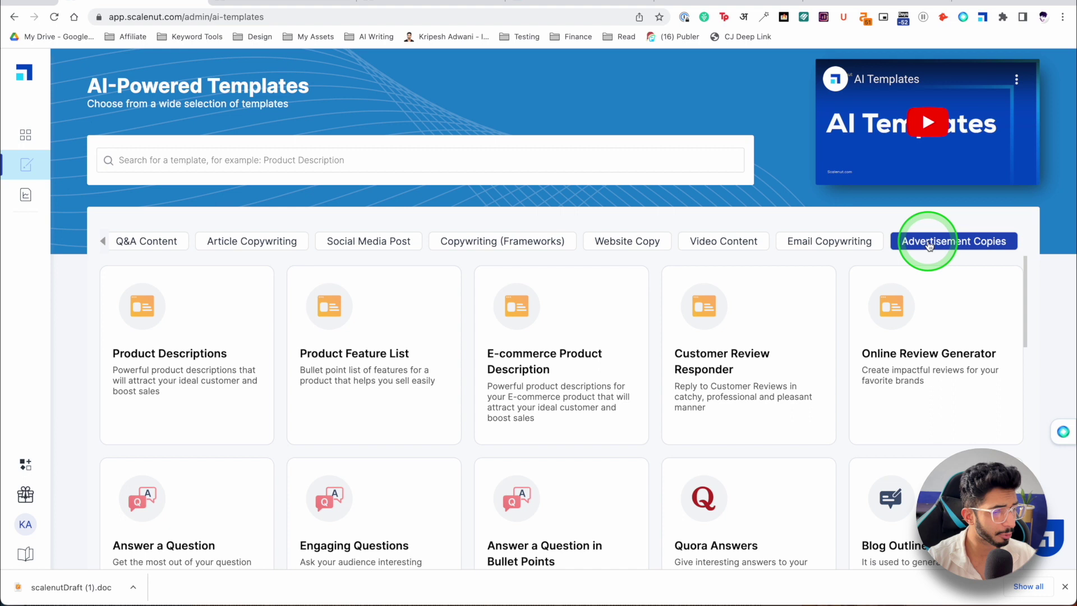
{"action": "scroll", "coordinate": [930, 246], "scroll_direction": "left", "scroll_amount": 3}
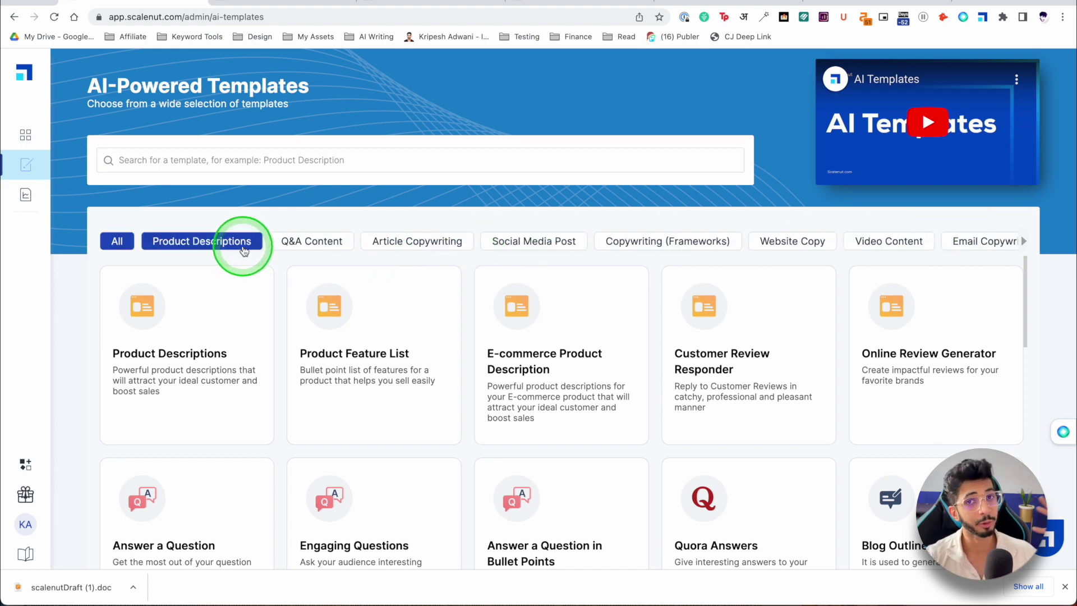
Switch to the Scalenut review article and read its key features and the product description output examples
{"action": "left_click", "coordinate": [387, 3]}
{"action": "scroll", "coordinate": [235, 221], "scroll_direction": "up", "scroll_amount": 10}
{"action": "scroll", "coordinate": [206, 224], "scroll_direction": "up", "scroll_amount": 15}
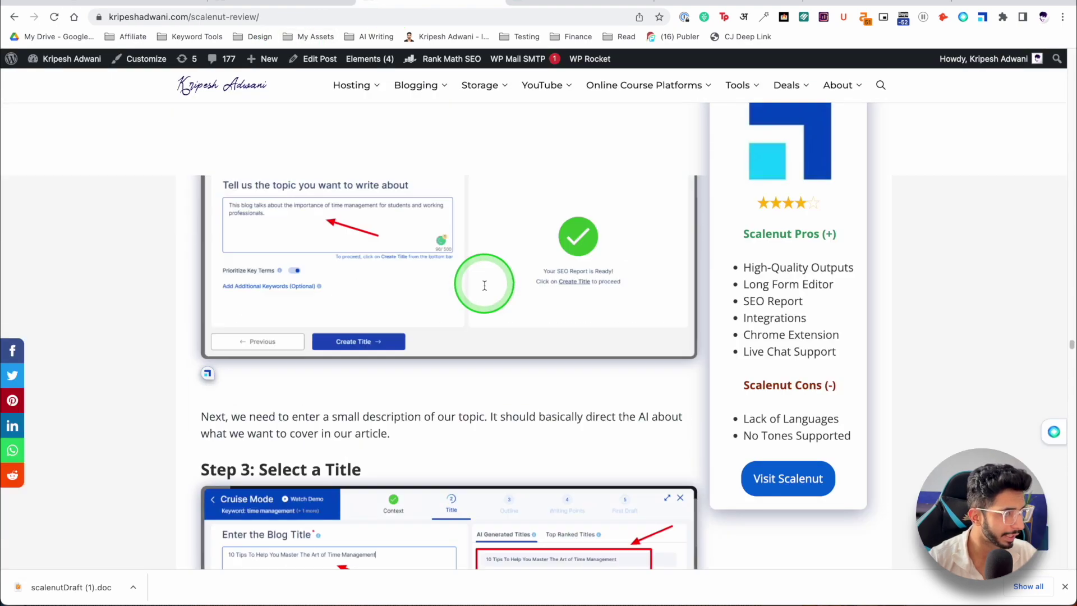
{"action": "scroll", "coordinate": [481, 284], "scroll_direction": "down", "scroll_amount": 5}
{"action": "scroll", "coordinate": [485, 293], "scroll_direction": "up", "scroll_amount": 15}
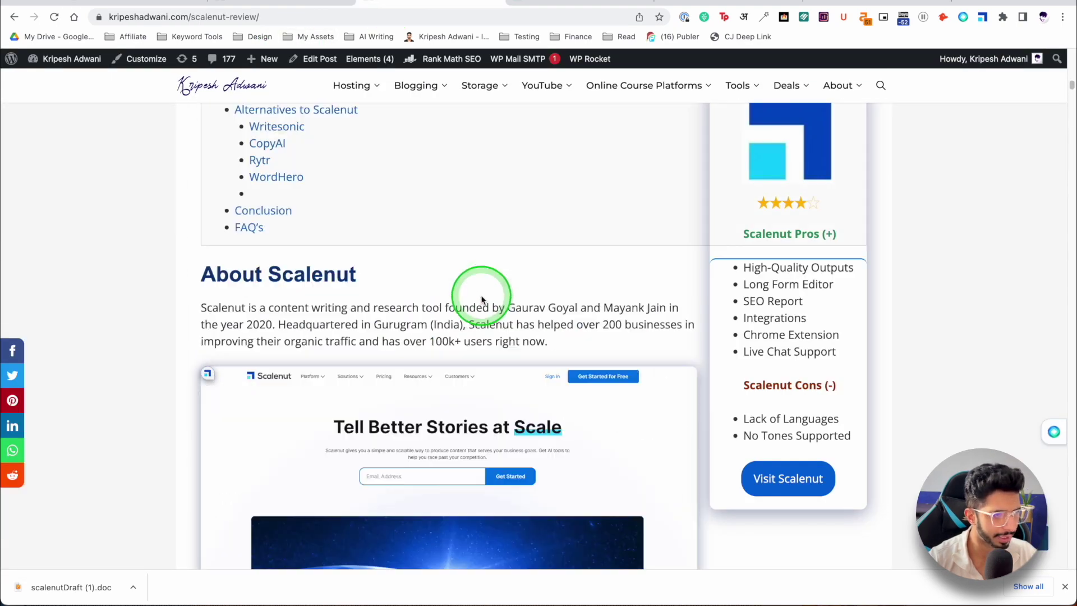
{"action": "scroll", "coordinate": [467, 318], "scroll_direction": "down", "scroll_amount": 8}
{"action": "scroll", "coordinate": [443, 313], "scroll_direction": "down", "scroll_amount": 15}
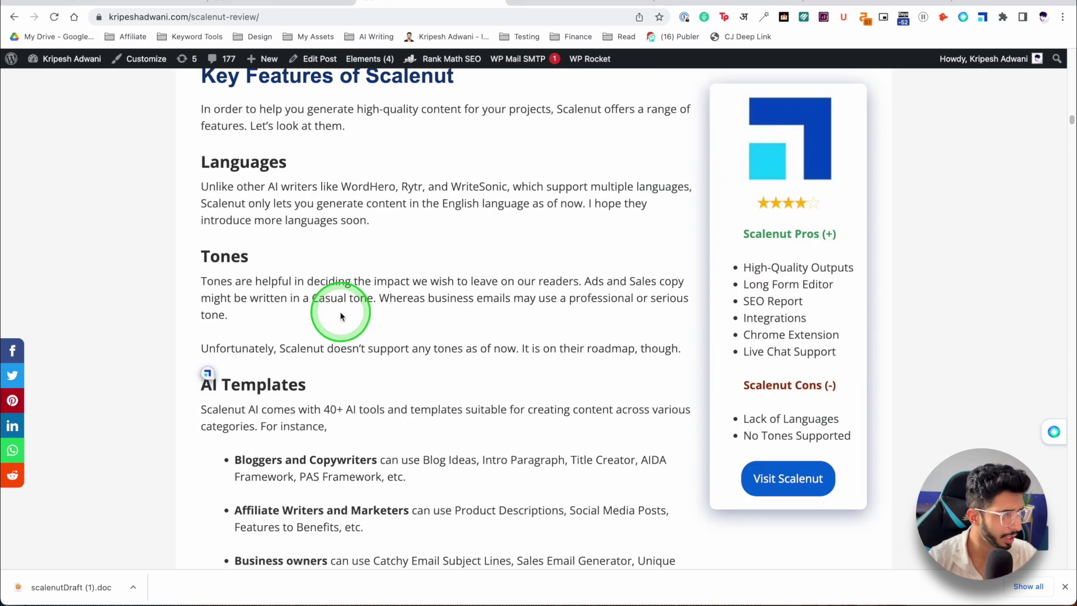
{"action": "scroll", "coordinate": [315, 272], "scroll_direction": "down", "scroll_amount": 10}
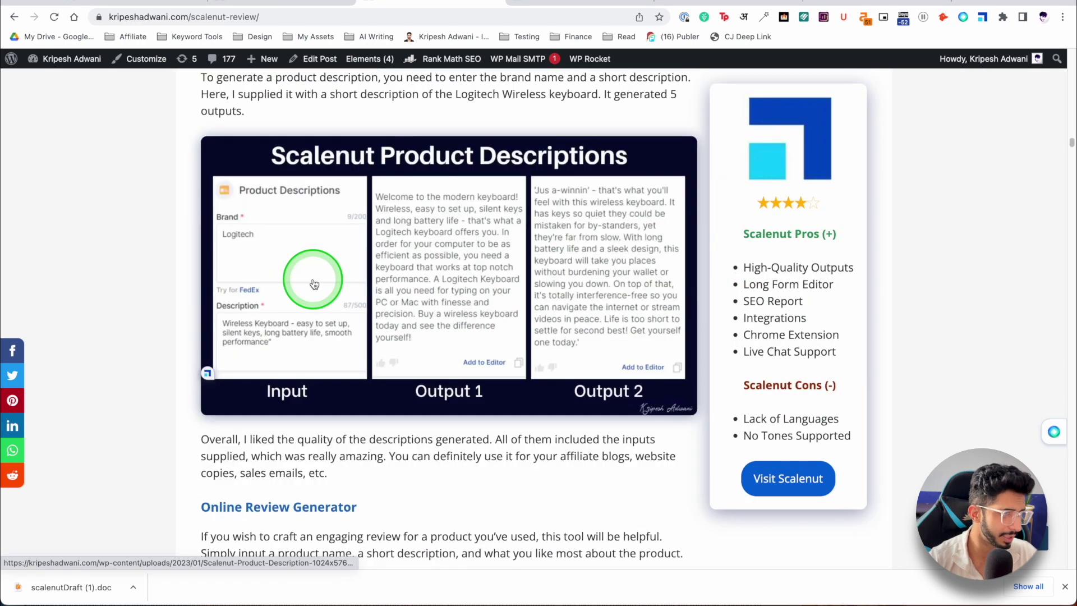
{"action": "scroll", "coordinate": [376, 199], "scroll_direction": "up", "scroll_amount": 4}
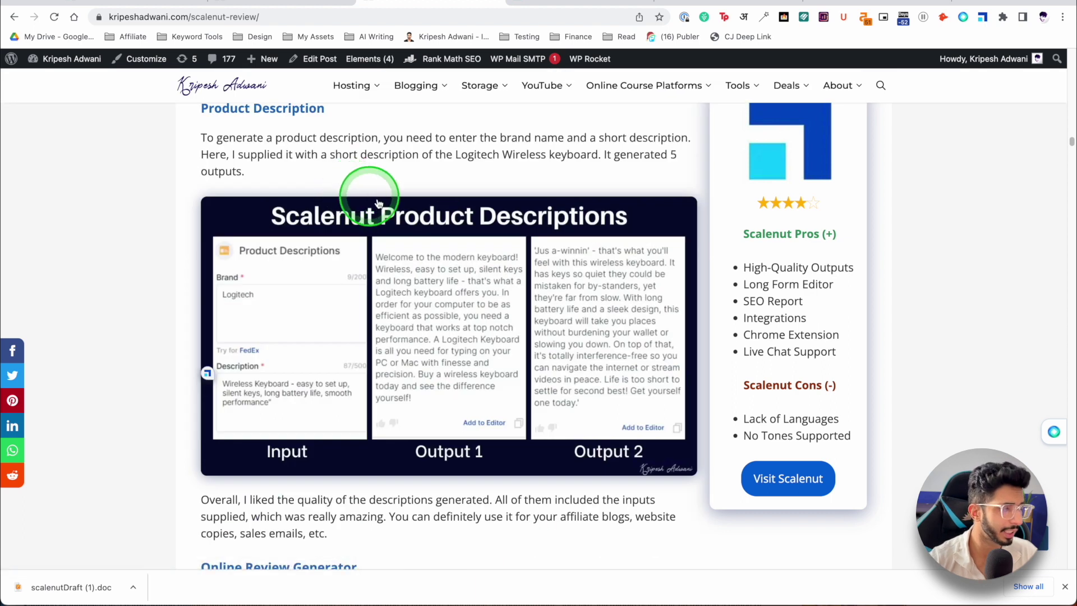
Return to Scalenut's AI template library and go to the Product Descriptions category
{"action": "left_click", "coordinate": [273, 4]}
{"action": "left_click", "coordinate": [145, 5]}
{"action": "left_click", "coordinate": [209, 243]}
{"action": "left_click", "coordinate": [209, 247]}
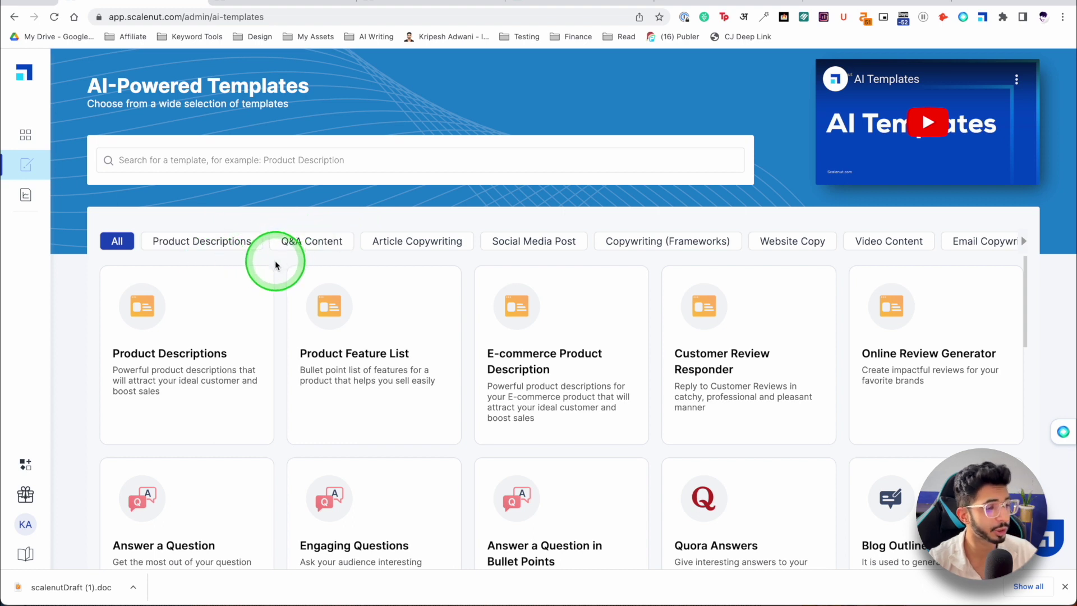
{"action": "left_click", "coordinate": [218, 241]}
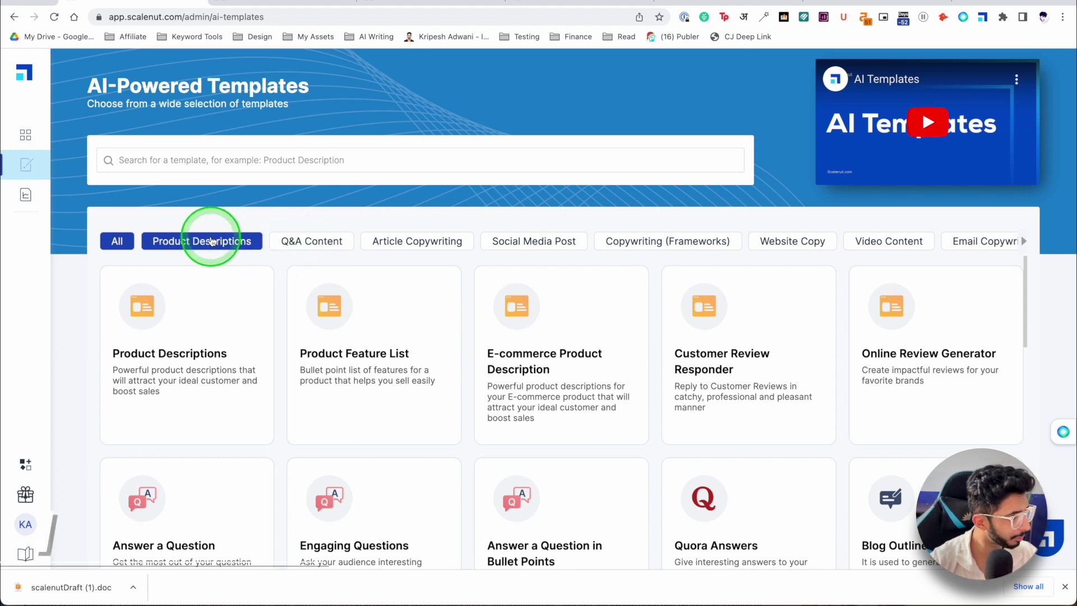
Open the Product Descriptions template and generate descriptions for KP Cloud Storage, describing its zero knowledge encryption, excellent speeds, sync options and easy collaboration
{"action": "left_click", "coordinate": [222, 332]}
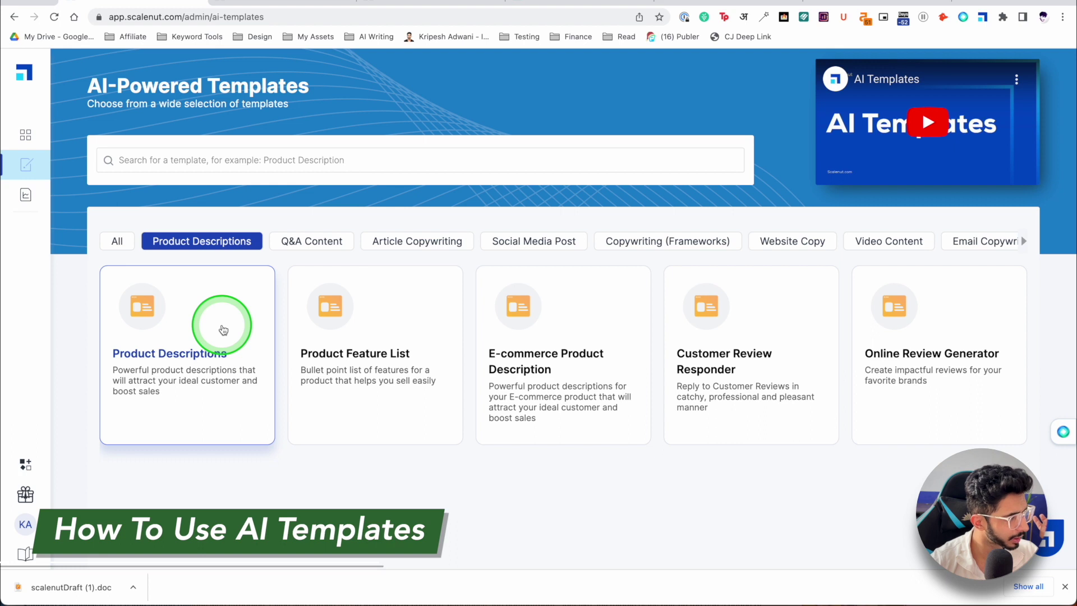
{"action": "left_click", "coordinate": [169, 344]}
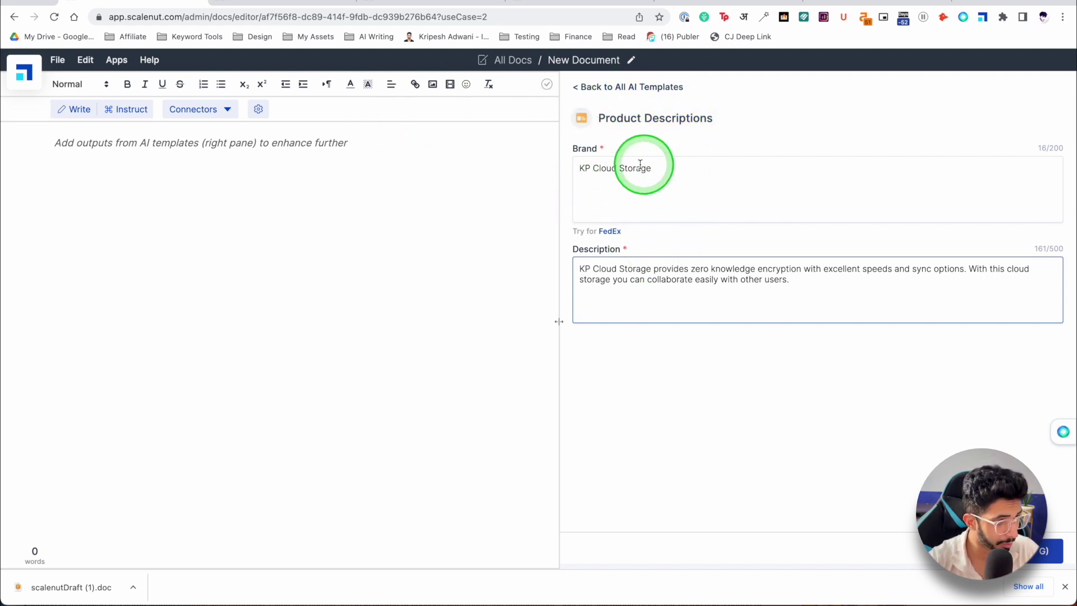
{"action": "left_click", "coordinate": [625, 176]}
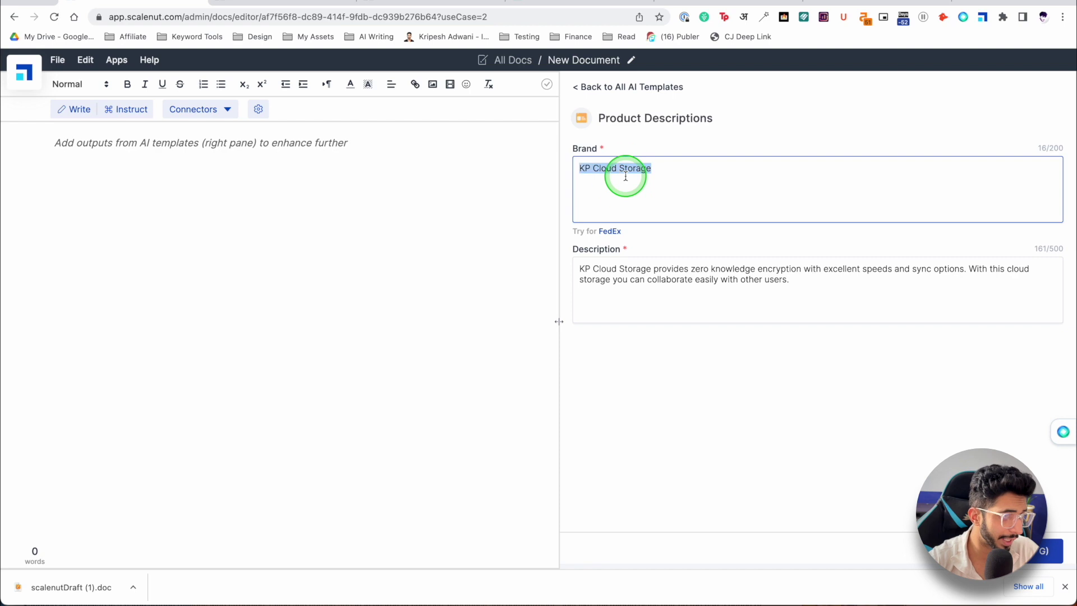
{"action": "left_click", "coordinate": [626, 294]}
{"action": "key", "text": "super+a"}
{"action": "left_click", "coordinate": [650, 380]}
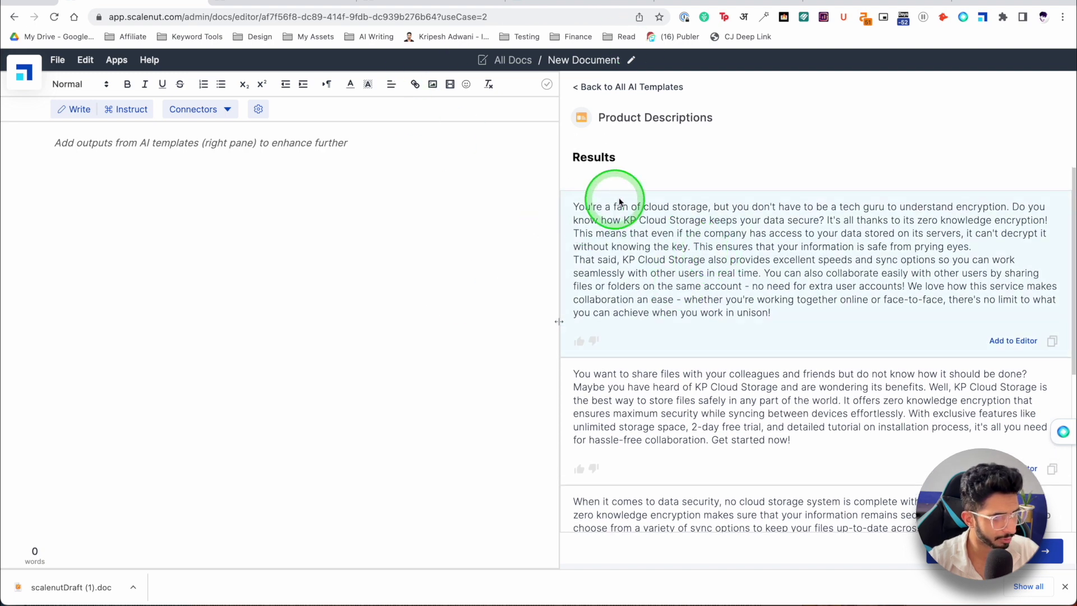
Add the first generated KP Cloud Storage description to the editor and rename the document "Product Descriptions"
{"action": "scroll", "coordinate": [681, 272], "scroll_direction": "down", "scroll_amount": 3}
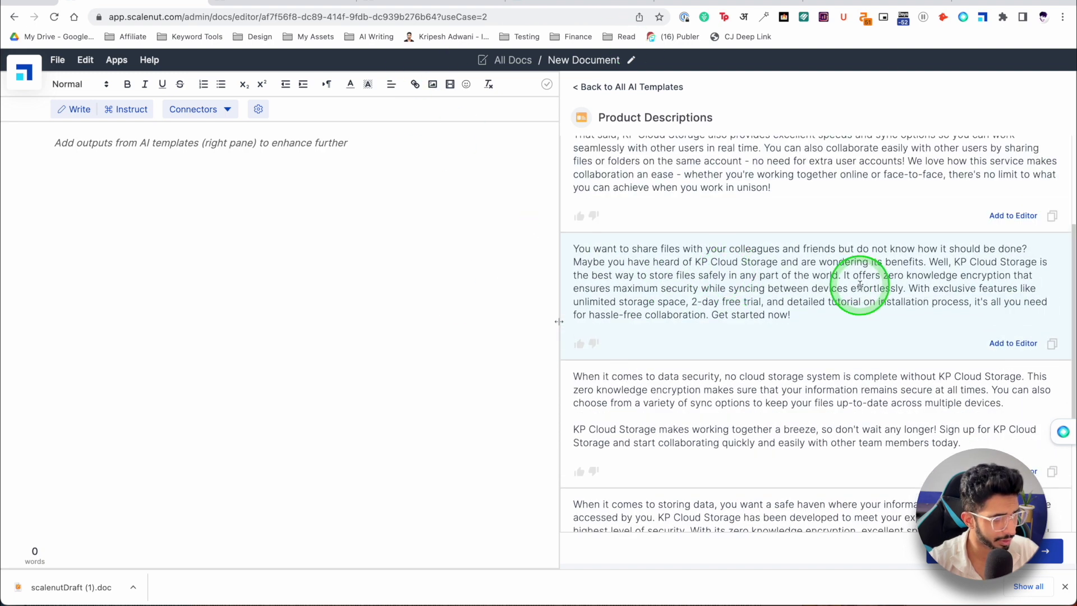
{"action": "left_click", "coordinate": [999, 224]}
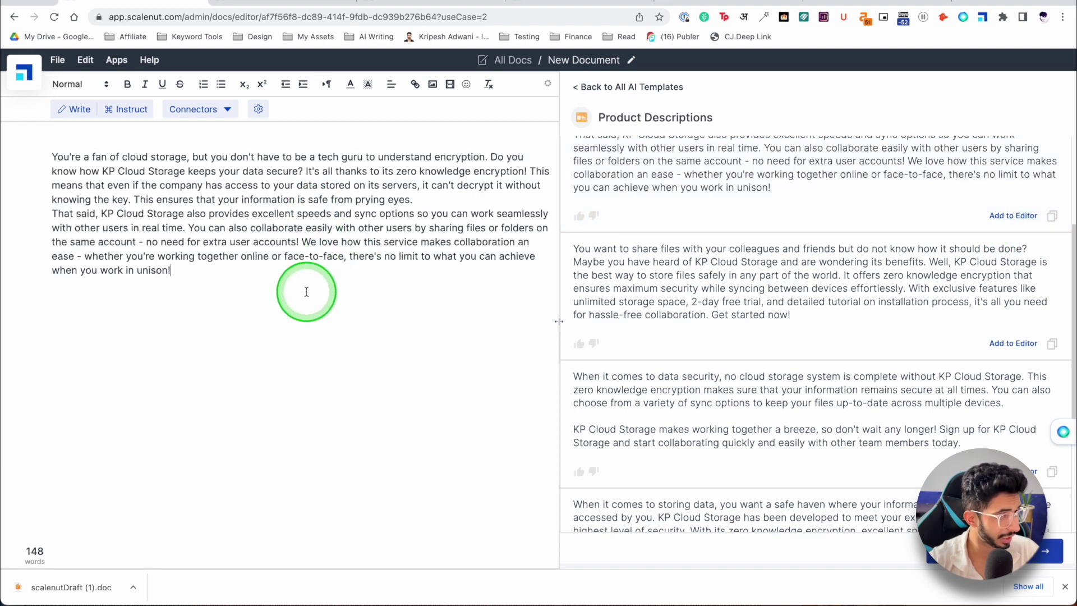
{"action": "scroll", "coordinate": [836, 370], "scroll_direction": "up", "scroll_amount": 5}
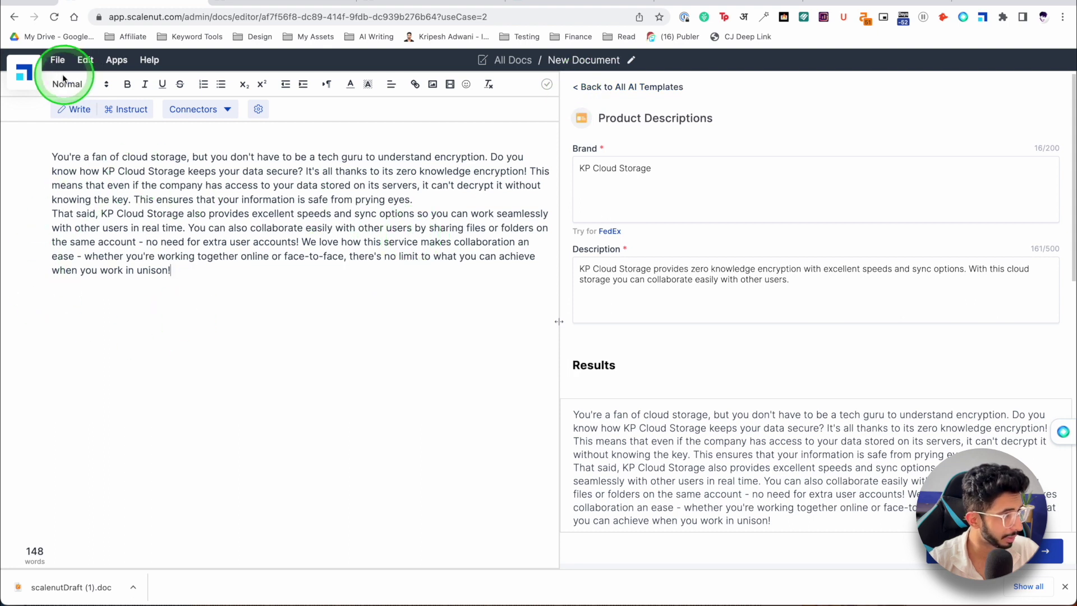
{"action": "scroll", "coordinate": [774, 303], "scroll_direction": "down", "scroll_amount": 3}
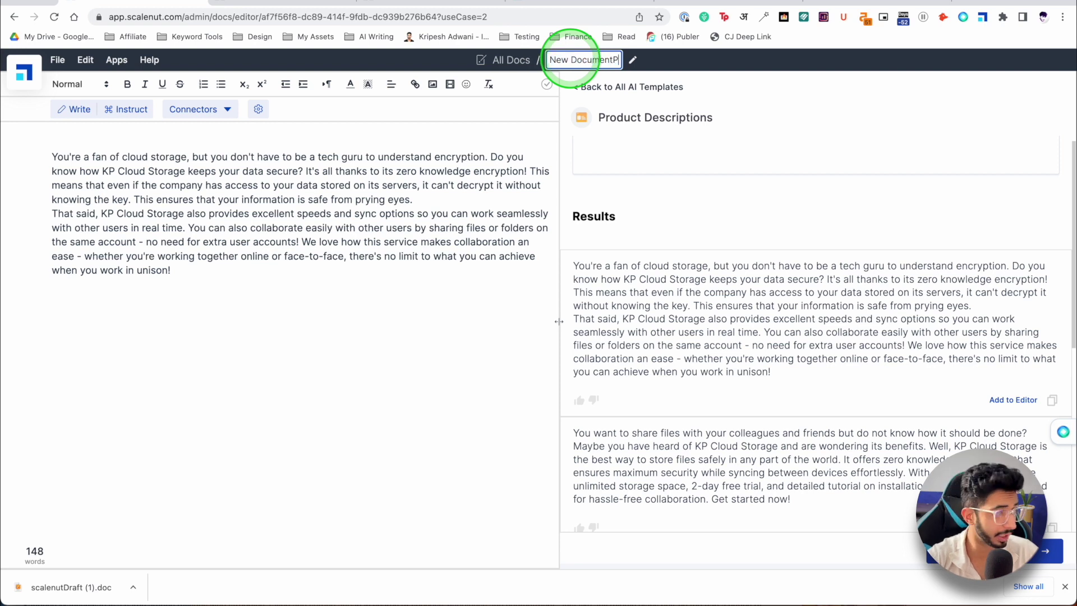
{"action": "left_click", "coordinate": [571, 60]}
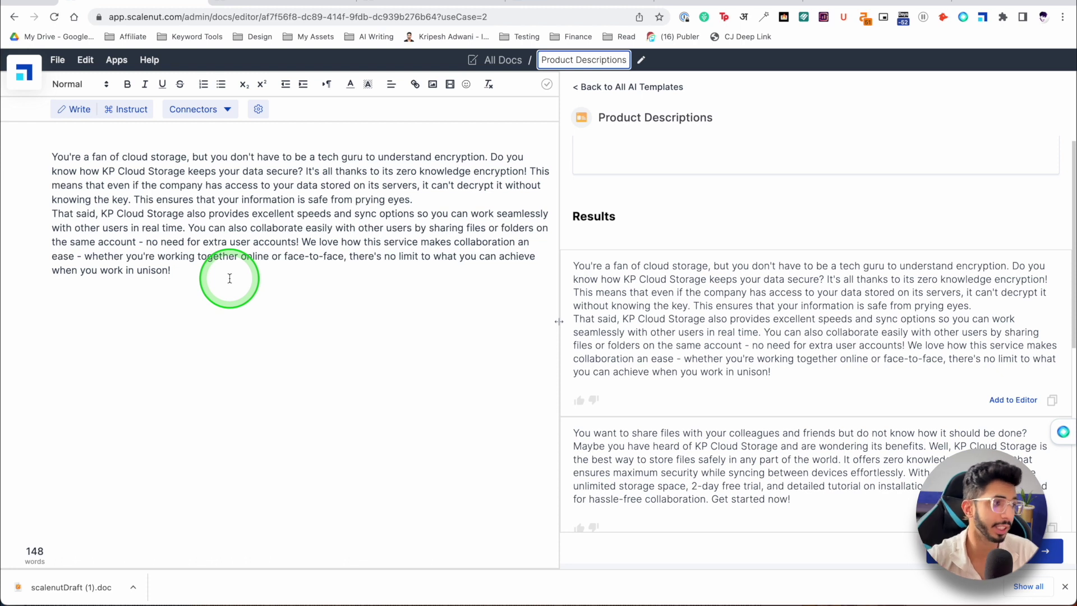
Return to the AI template library and view the templates in the Product Descriptions and Q&A Content categories
{"action": "scroll", "coordinate": [710, 192], "scroll_direction": "up", "scroll_amount": 3}
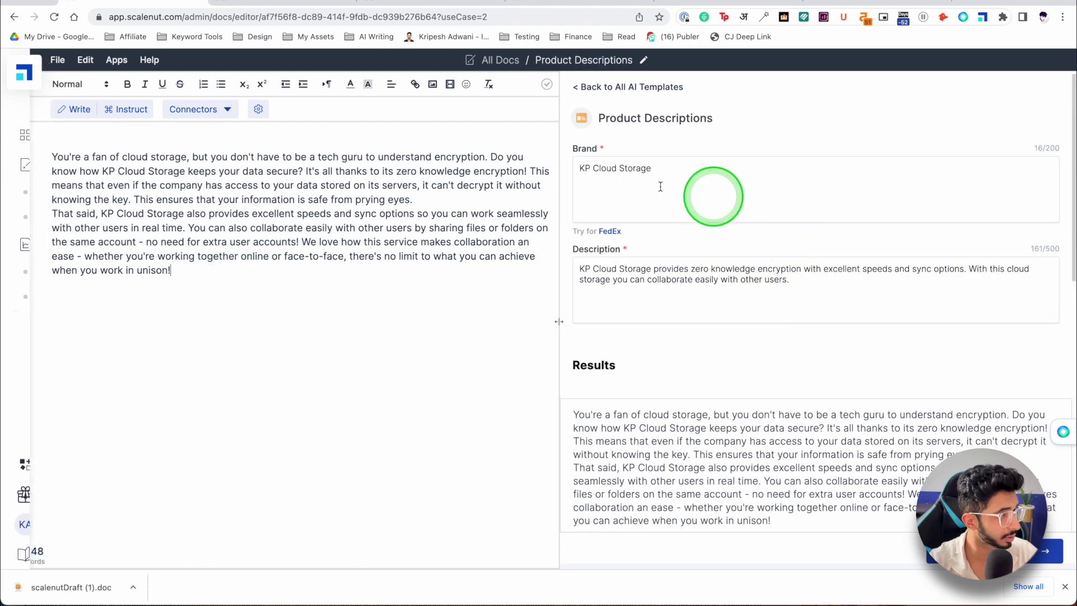
{"action": "left_click", "coordinate": [19, 86]}
{"action": "left_click", "coordinate": [53, 188]}
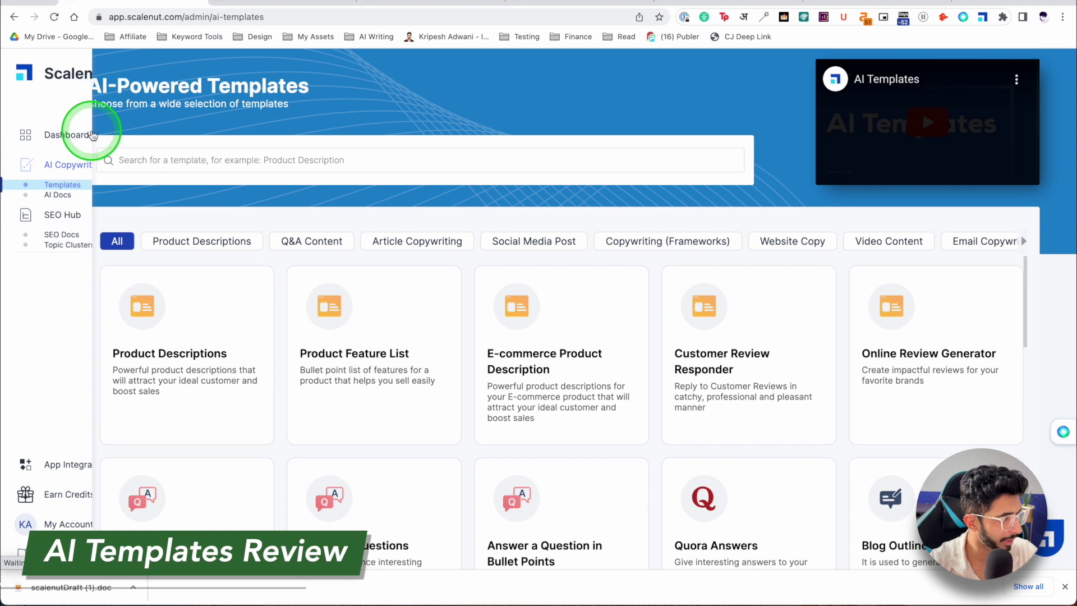
{"action": "left_click", "coordinate": [210, 242]}
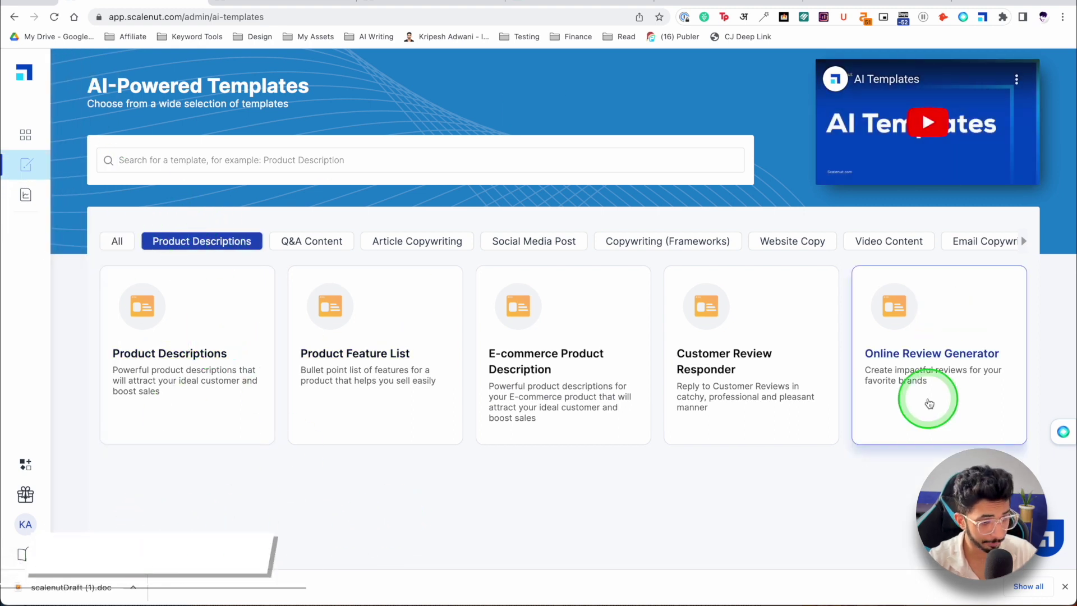
{"action": "left_click", "coordinate": [283, 244]}
{"action": "mouse_move", "coordinate": [32, 436]}
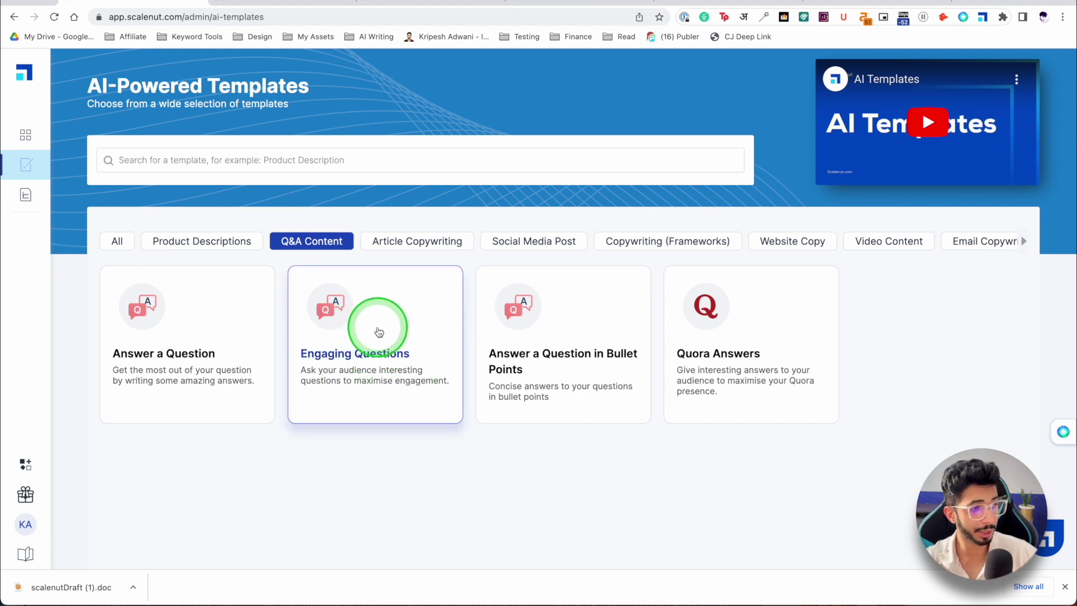
Switch to the Scalenut review article and go through its template output examples down to the Blogging & SEO entries of the More Examples table
{"action": "left_click", "coordinate": [381, 7]}
{"action": "scroll", "coordinate": [177, 293], "scroll_direction": "down", "scroll_amount": 15}
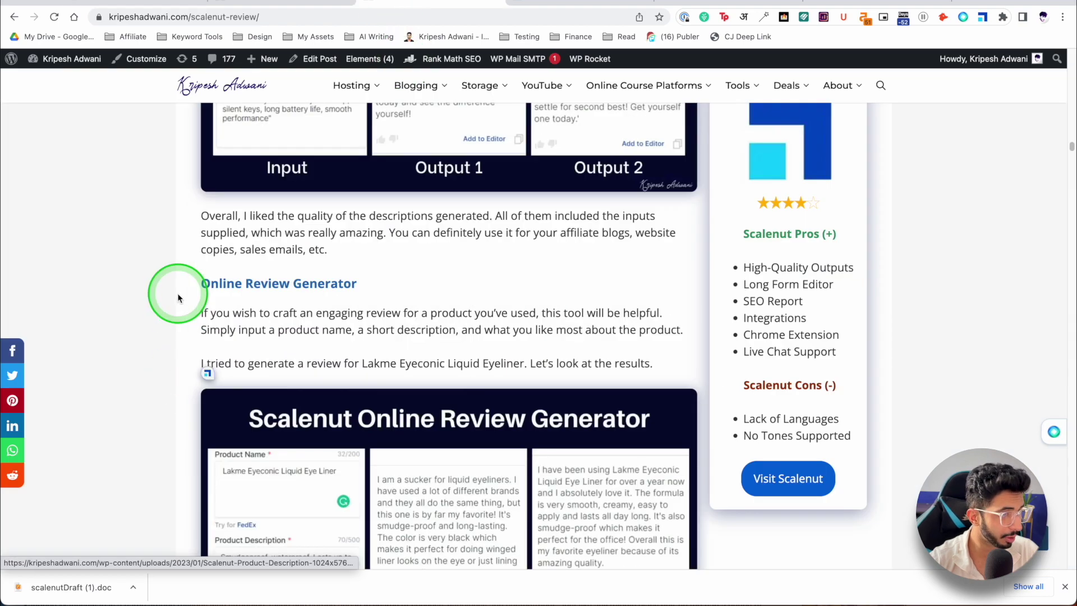
{"action": "scroll", "coordinate": [177, 301], "scroll_direction": "down", "scroll_amount": 20}
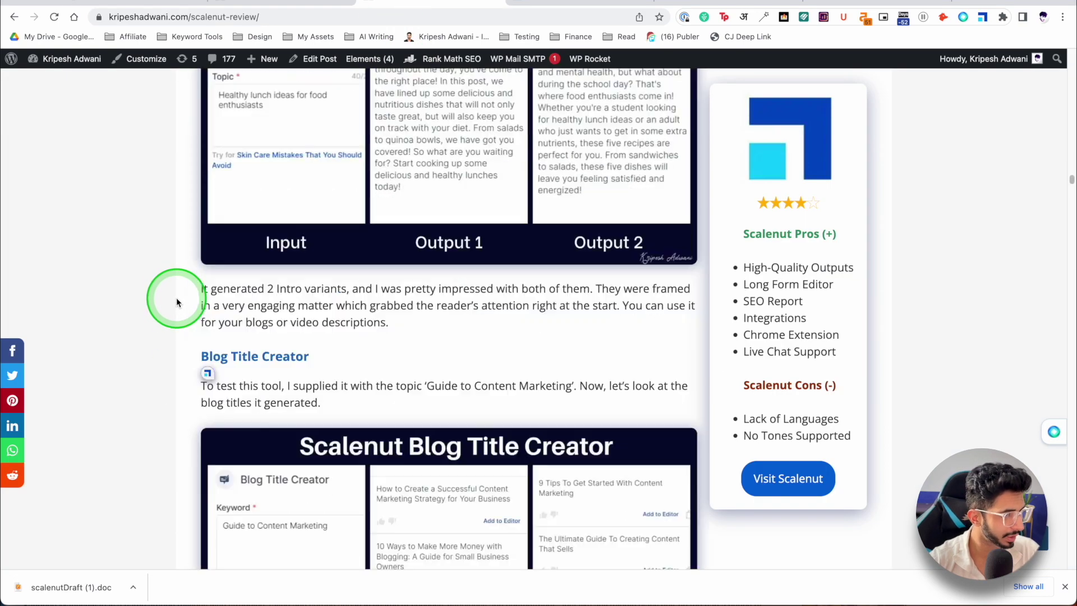
{"action": "scroll", "coordinate": [177, 294], "scroll_direction": "down", "scroll_amount": 20}
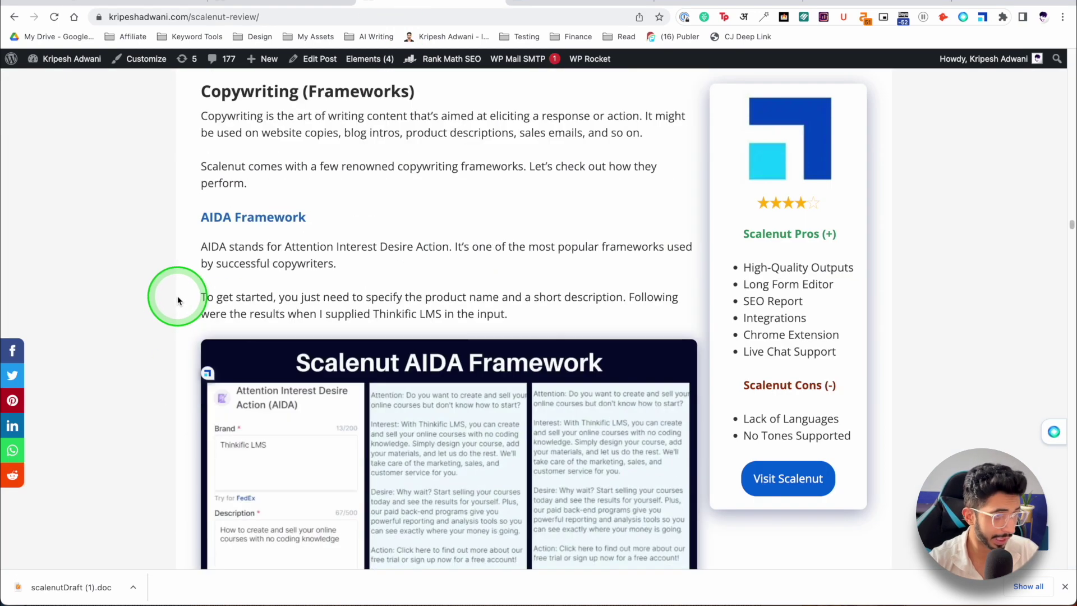
{"action": "scroll", "coordinate": [177, 300], "scroll_direction": "down", "scroll_amount": 20}
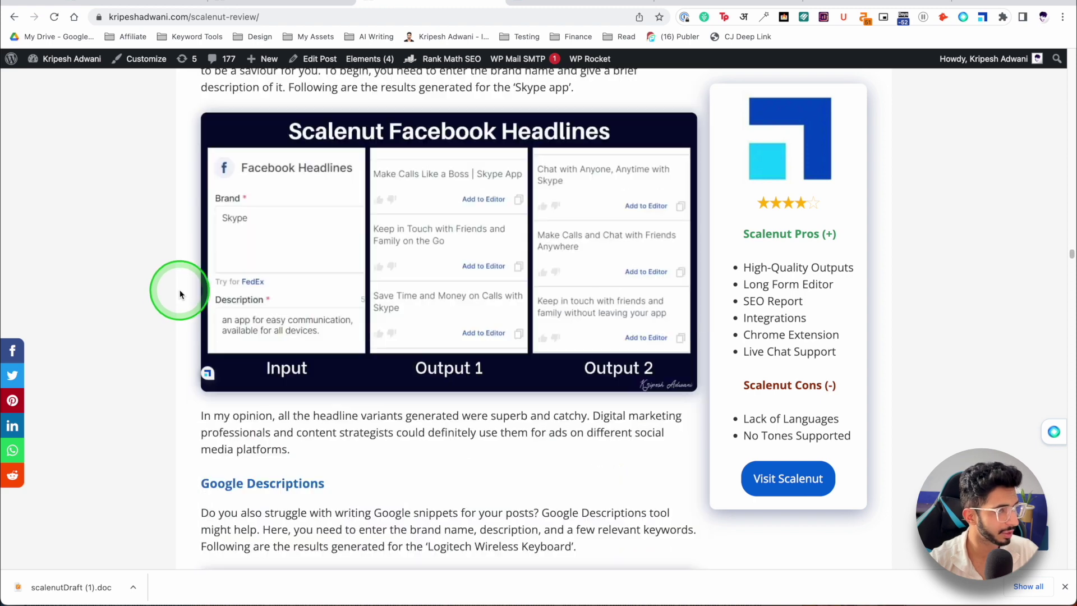
{"action": "scroll", "coordinate": [180, 287], "scroll_direction": "down", "scroll_amount": 20}
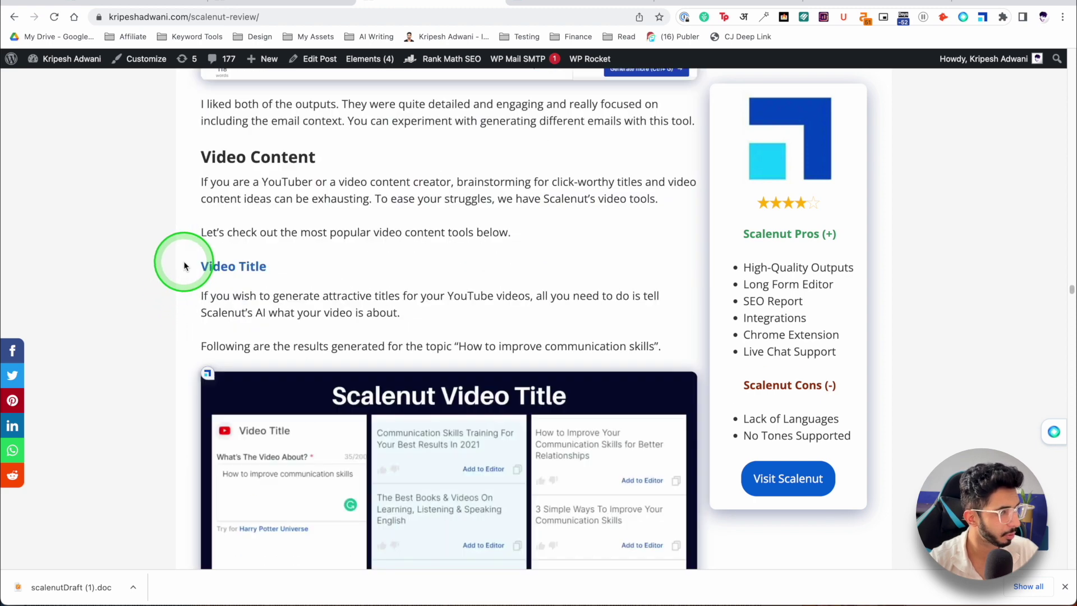
{"action": "scroll", "coordinate": [185, 265], "scroll_direction": "down", "scroll_amount": 20}
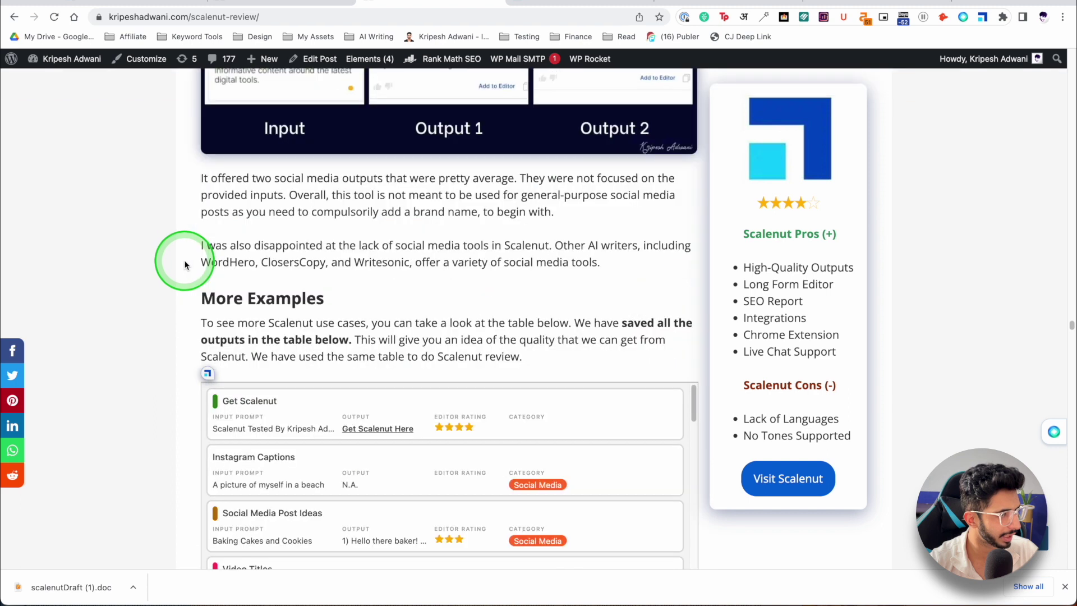
{"action": "scroll", "coordinate": [185, 265], "scroll_direction": "up", "scroll_amount": 1}
{"action": "scroll", "coordinate": [138, 195], "scroll_direction": "down", "scroll_amount": 4}
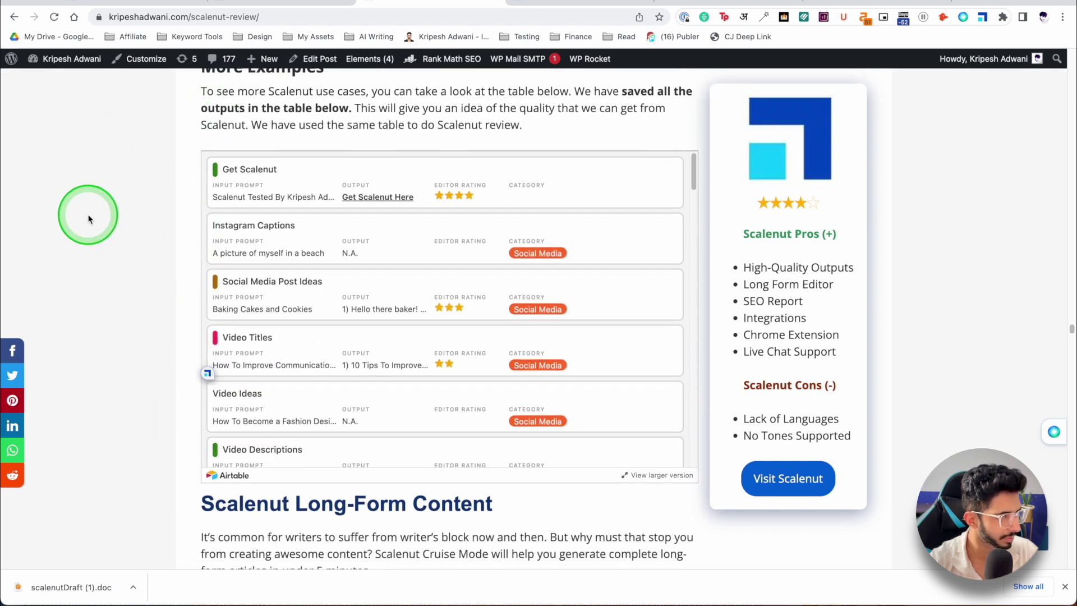
{"action": "scroll", "coordinate": [528, 191], "scroll_direction": "down", "scroll_amount": 9}
{"action": "scroll", "coordinate": [520, 211], "scroll_direction": "down", "scroll_amount": 4}
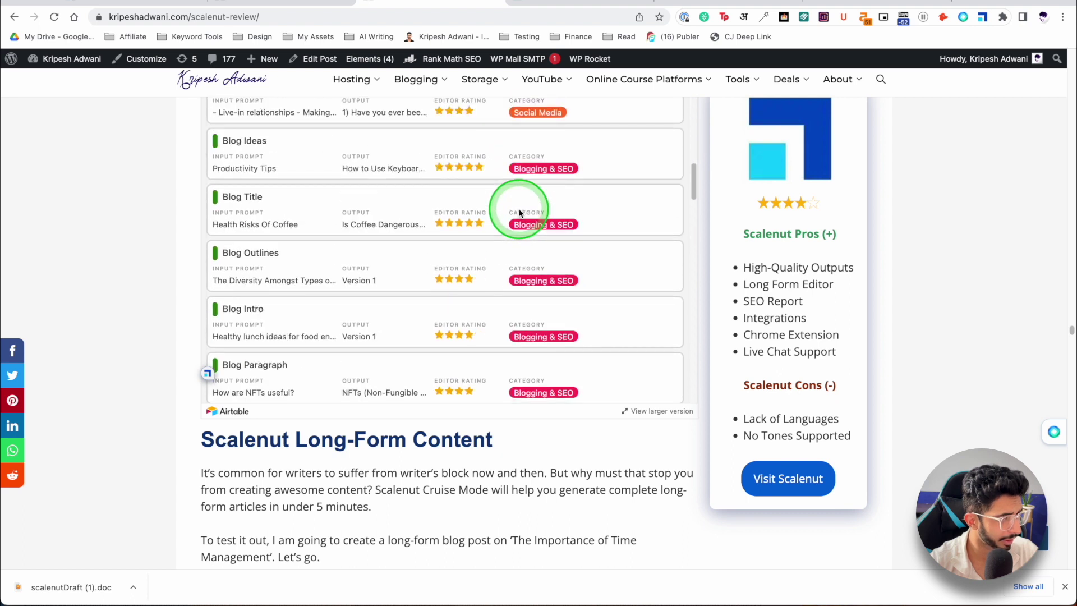
{"action": "scroll", "coordinate": [512, 233], "scroll_direction": "down", "scroll_amount": 2}
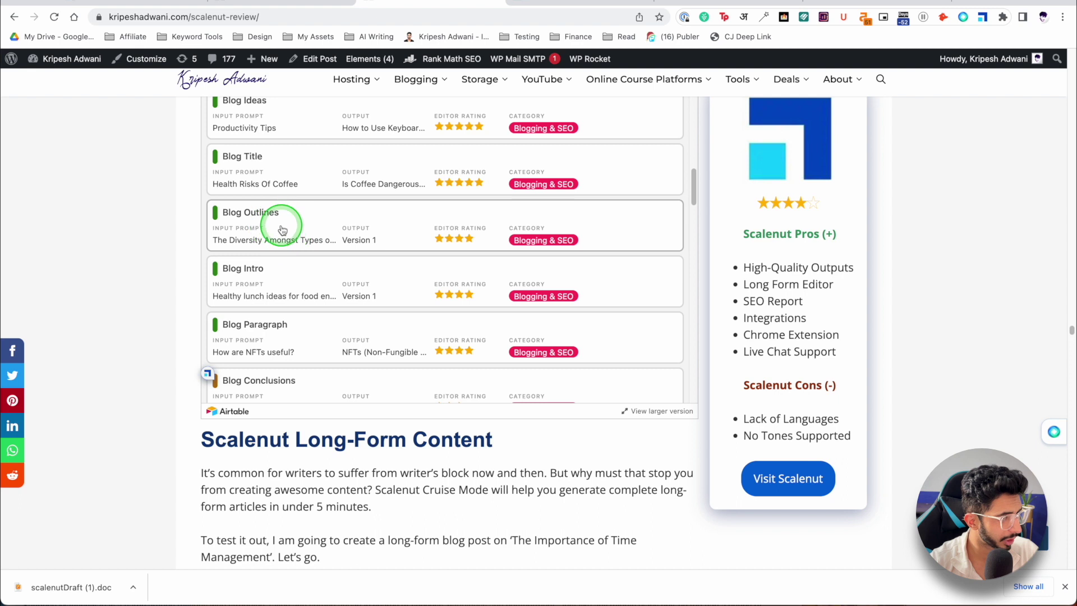
Open the Blog Outlines record in the examples table, read its input prompt, output and editor rating, and close it
{"action": "left_click", "coordinate": [282, 230]}
{"action": "left_click", "coordinate": [397, 218]}
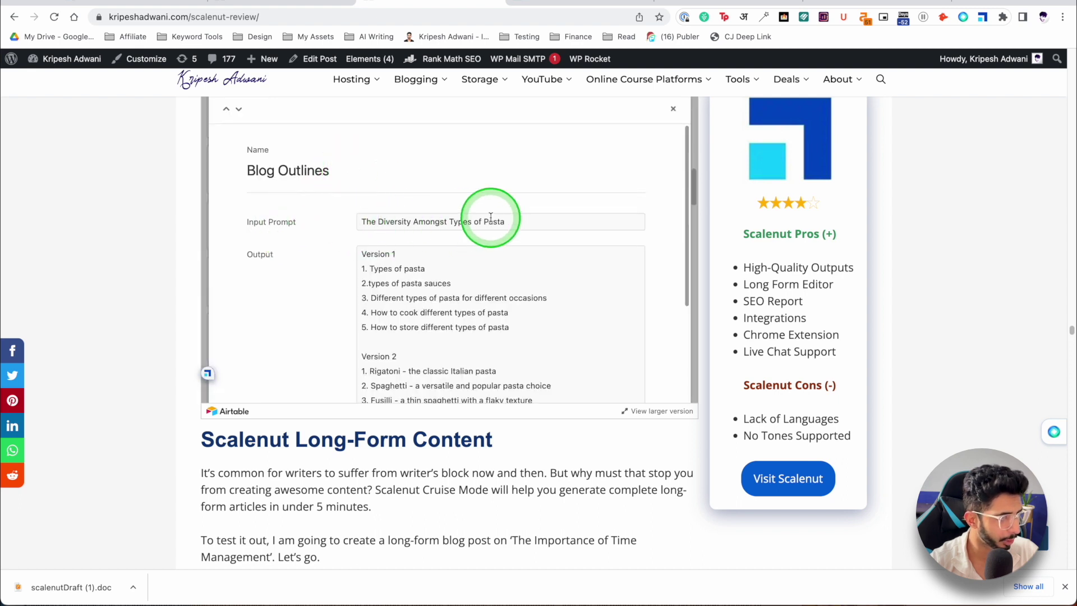
{"action": "scroll", "coordinate": [353, 242], "scroll_direction": "down", "scroll_amount": 4}
{"action": "scroll", "coordinate": [441, 241], "scroll_direction": "down", "scroll_amount": 2}
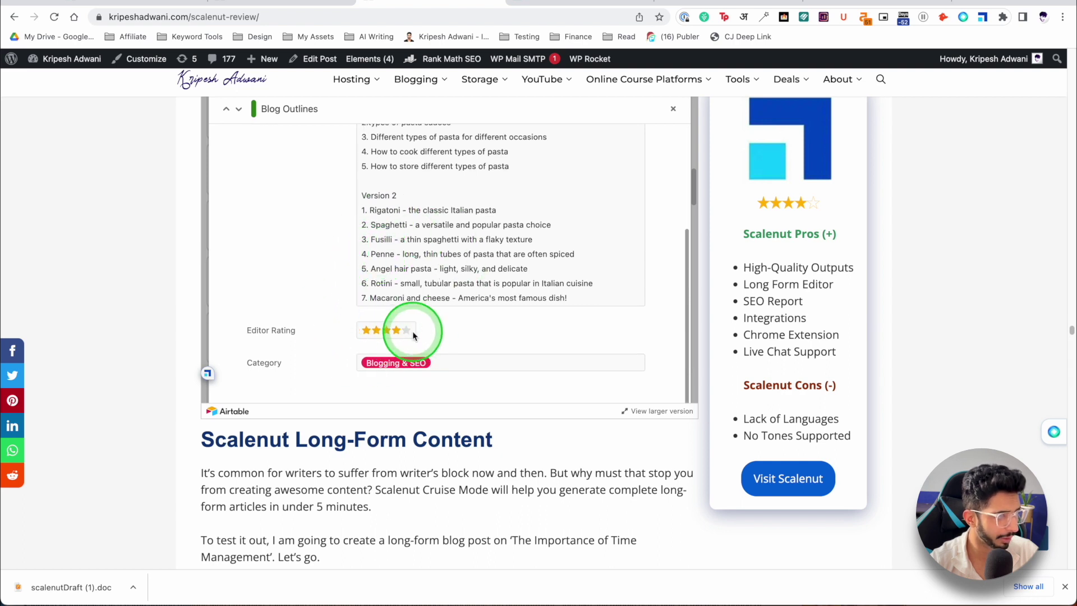
{"action": "scroll", "coordinate": [337, 331], "scroll_direction": "up", "scroll_amount": 6}
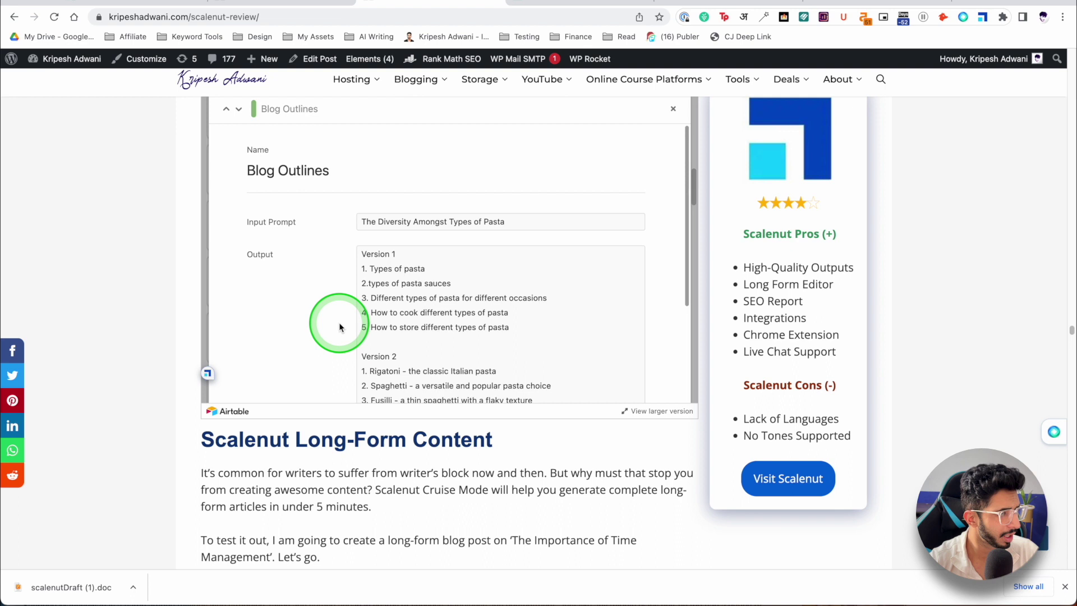
{"action": "left_click", "coordinate": [675, 108]}
Open the Content Rewriter record in the examples table, check its input prompt, output and rating, and close it
{"action": "scroll", "coordinate": [274, 240], "scroll_direction": "down", "scroll_amount": 3}
{"action": "scroll", "coordinate": [275, 247], "scroll_direction": "down", "scroll_amount": 6}
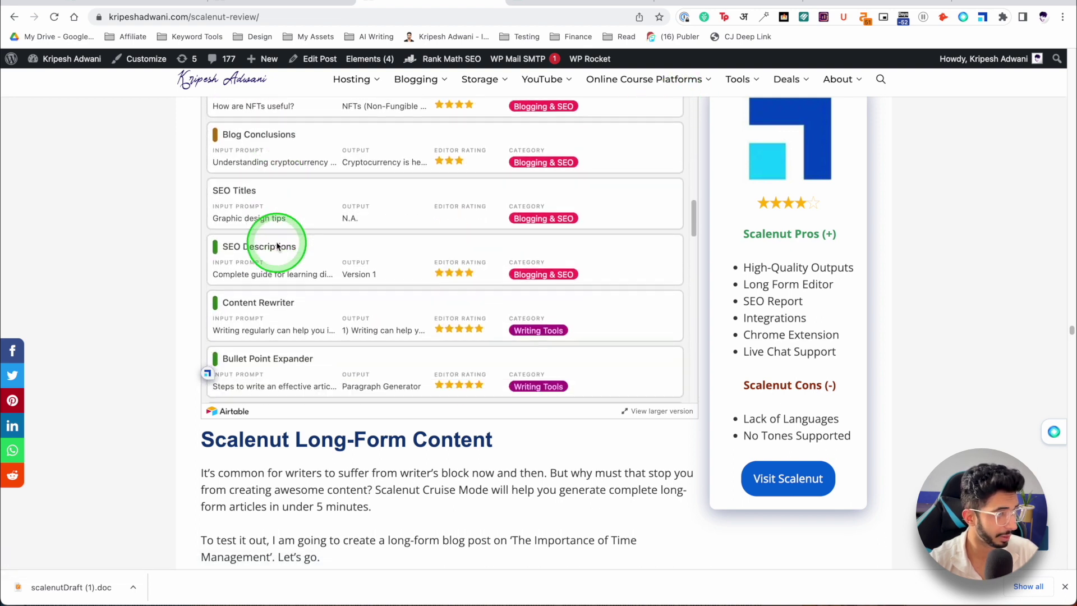
{"action": "left_click", "coordinate": [292, 255]}
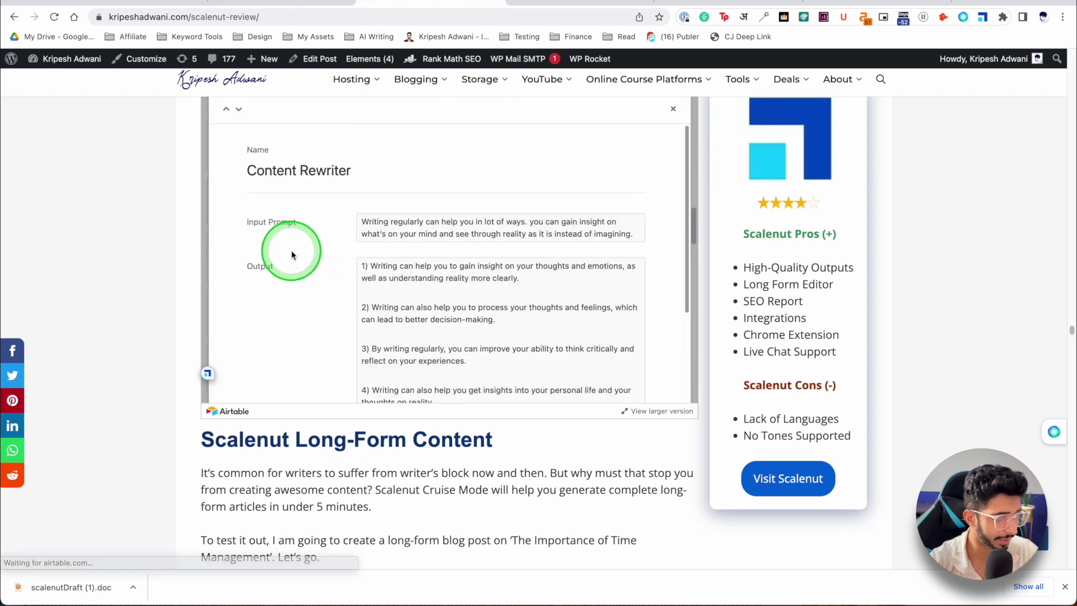
{"action": "scroll", "coordinate": [425, 294], "scroll_direction": "down", "scroll_amount": 5}
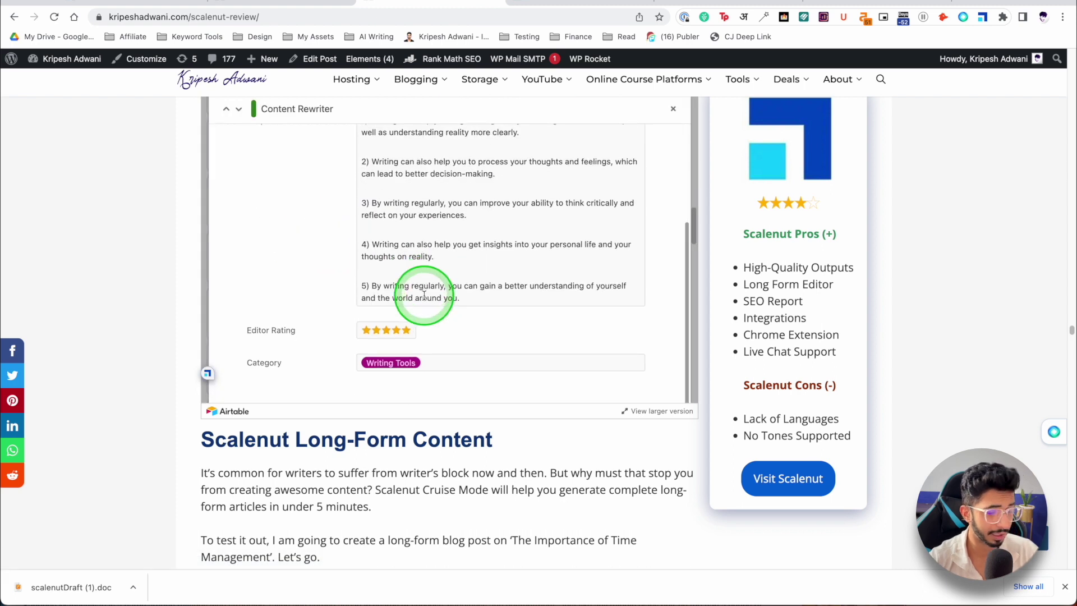
{"action": "scroll", "coordinate": [425, 296], "scroll_direction": "up", "scroll_amount": 5}
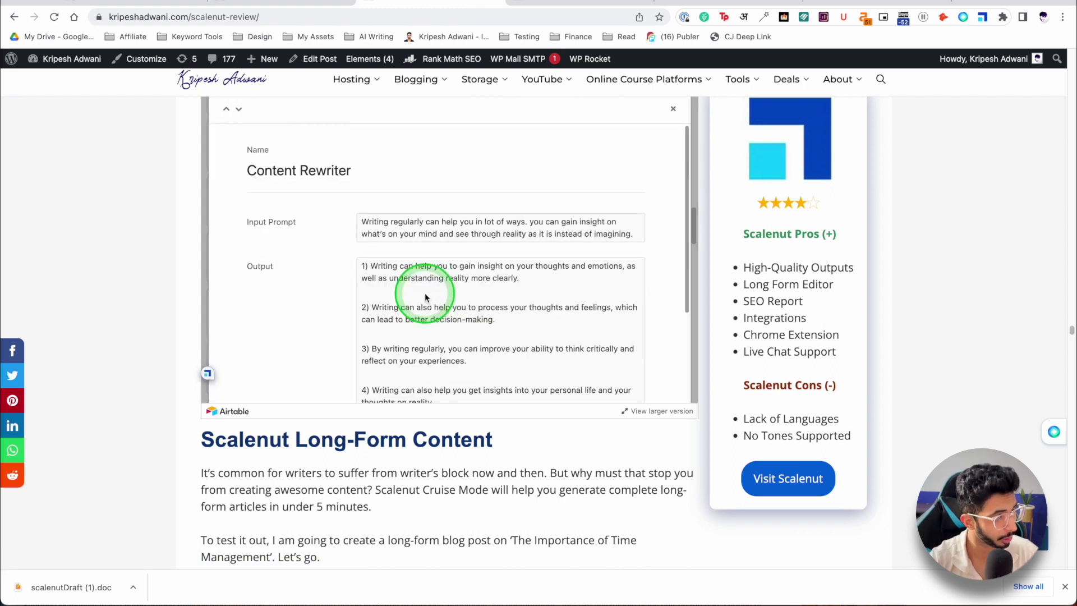
{"action": "left_click", "coordinate": [673, 109]}
Look through the remaining entries of the examples table, from Writing Tools to Creative Writing Tools
{"action": "scroll", "coordinate": [348, 264], "scroll_direction": "down", "scroll_amount": 2}
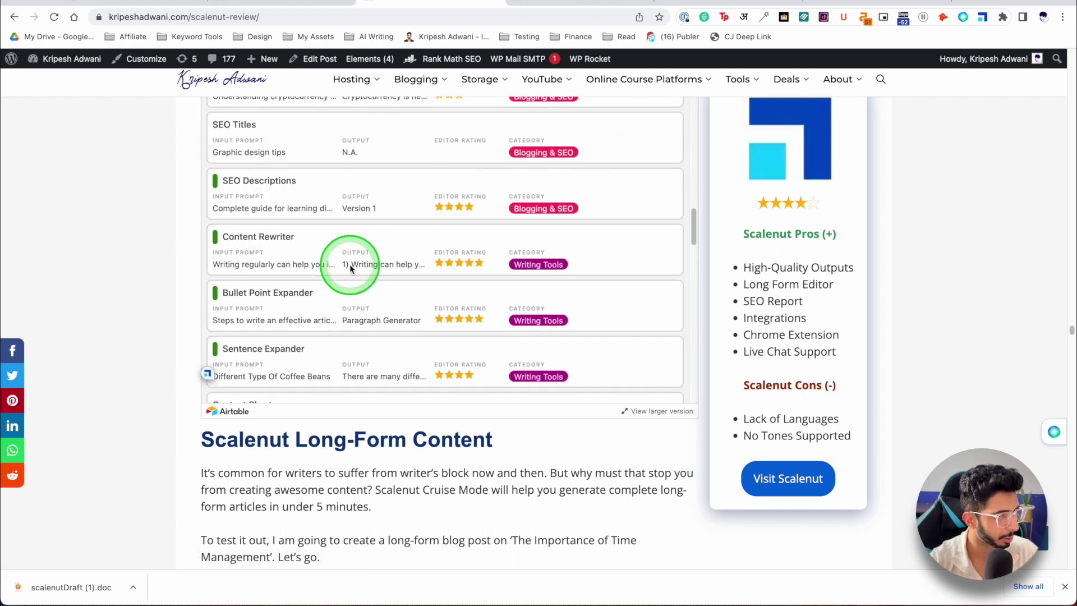
{"action": "scroll", "coordinate": [346, 265], "scroll_direction": "down", "scroll_amount": 3}
{"action": "scroll", "coordinate": [135, 305], "scroll_direction": "up", "scroll_amount": 3}
{"action": "scroll", "coordinate": [272, 341], "scroll_direction": "down", "scroll_amount": 5}
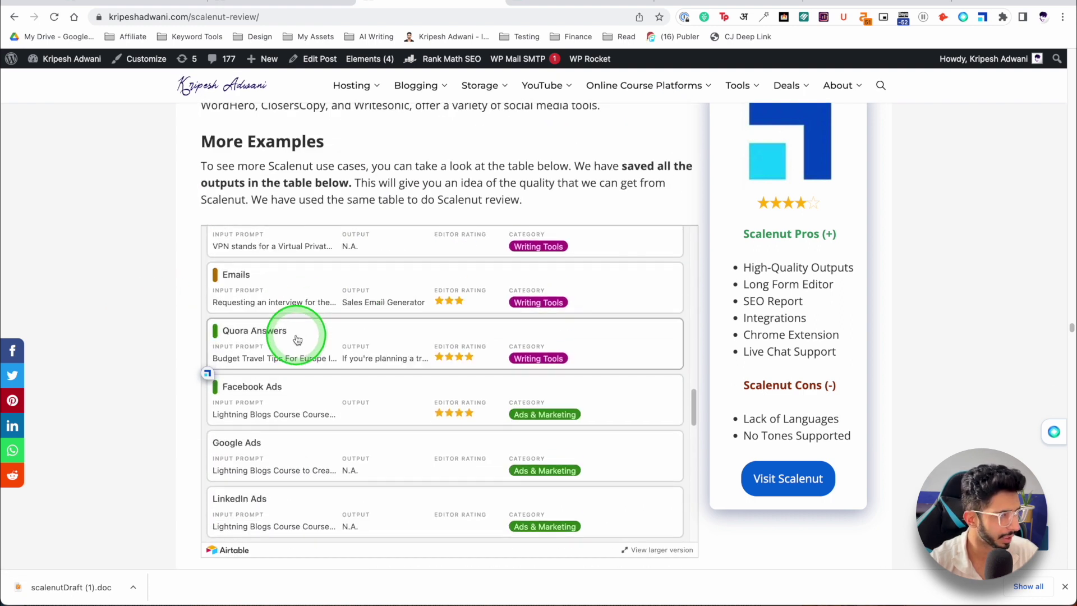
{"action": "scroll", "coordinate": [297, 338], "scroll_direction": "down", "scroll_amount": 10}
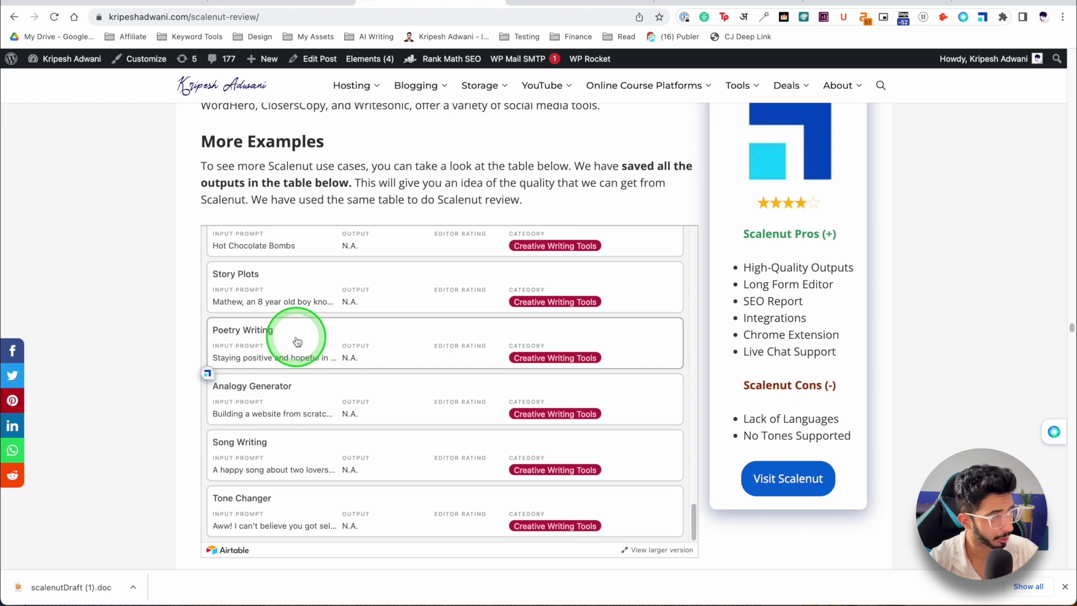
Switch back to Scalenut's template library and look through the Article Copywriting templates
{"action": "left_click", "coordinate": [272, 2]}
{"action": "left_click", "coordinate": [133, 7]}
{"action": "left_click", "coordinate": [408, 252]}
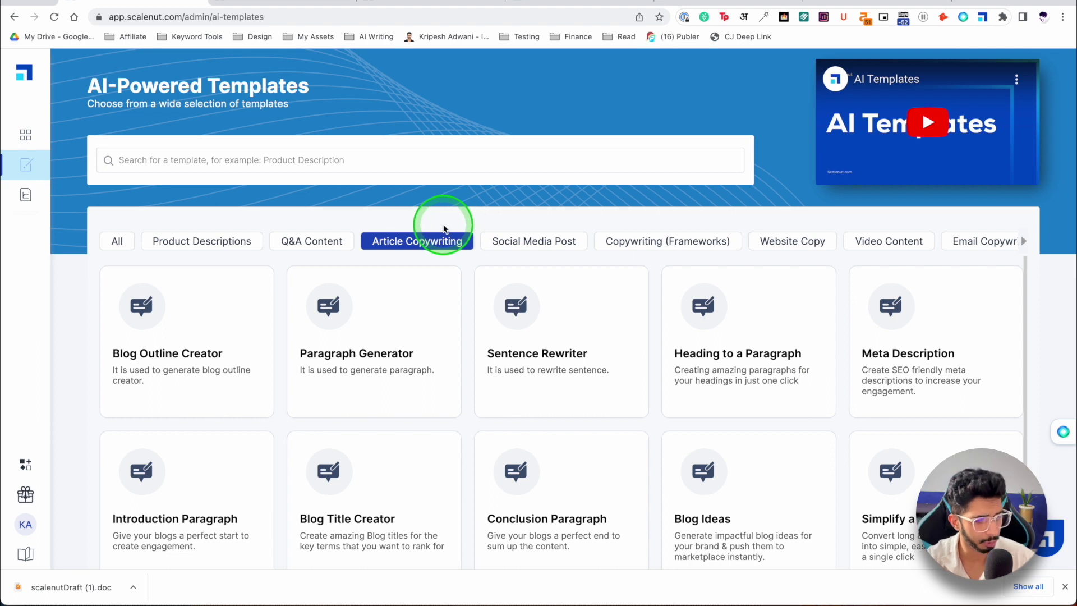
{"action": "scroll", "coordinate": [445, 397], "scroll_direction": "down", "scroll_amount": 3}
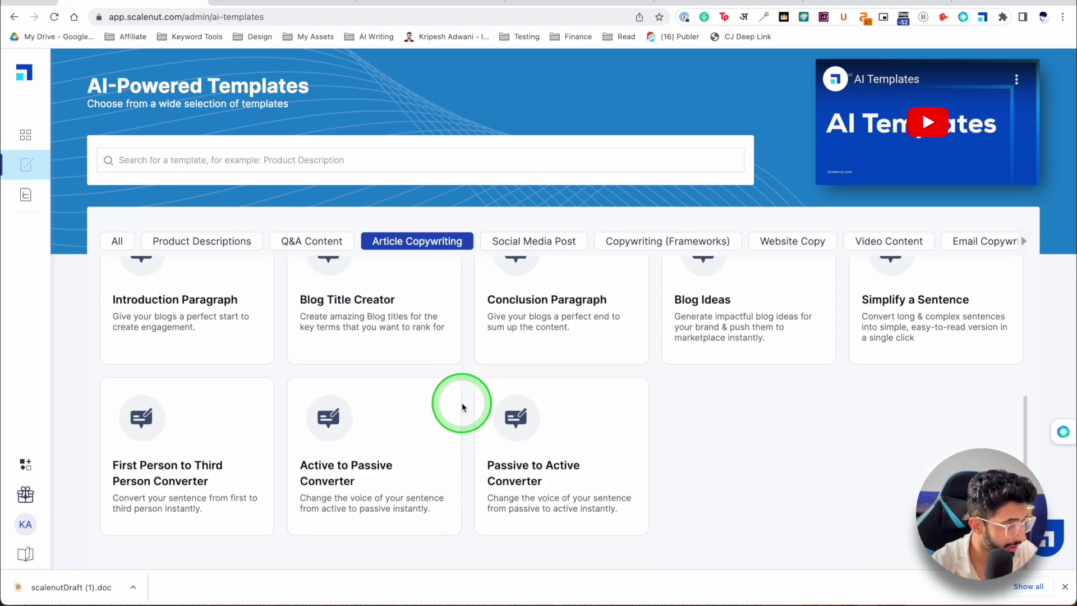
{"action": "scroll", "coordinate": [464, 410], "scroll_direction": "up", "scroll_amount": 3}
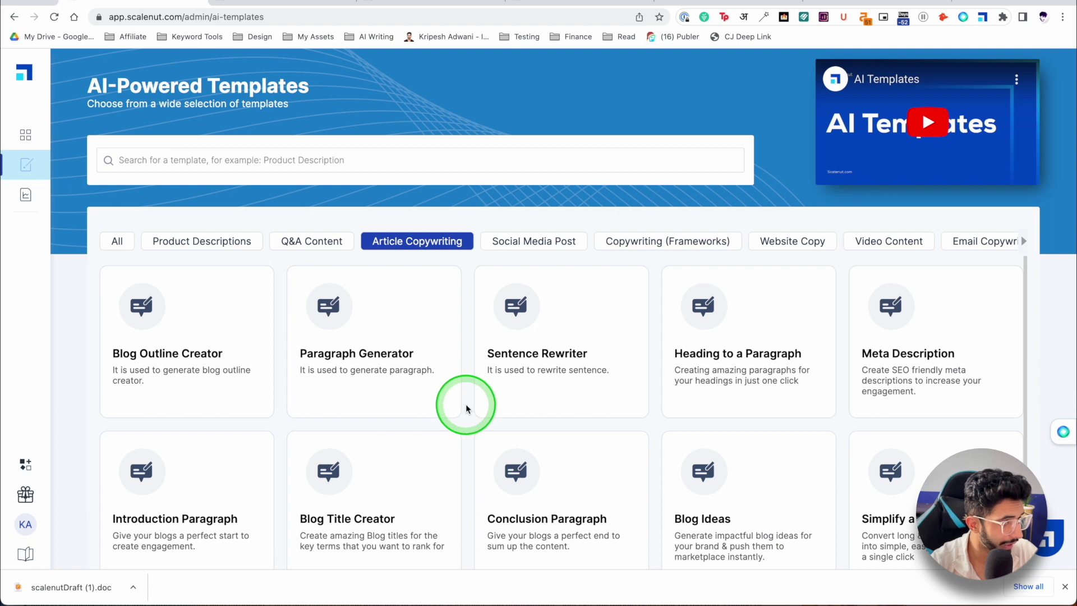
Look through the remaining template categories, from Social Media Post and Copywriting (Frameworks) to Advertisement Copies
{"action": "left_click", "coordinate": [500, 250]}
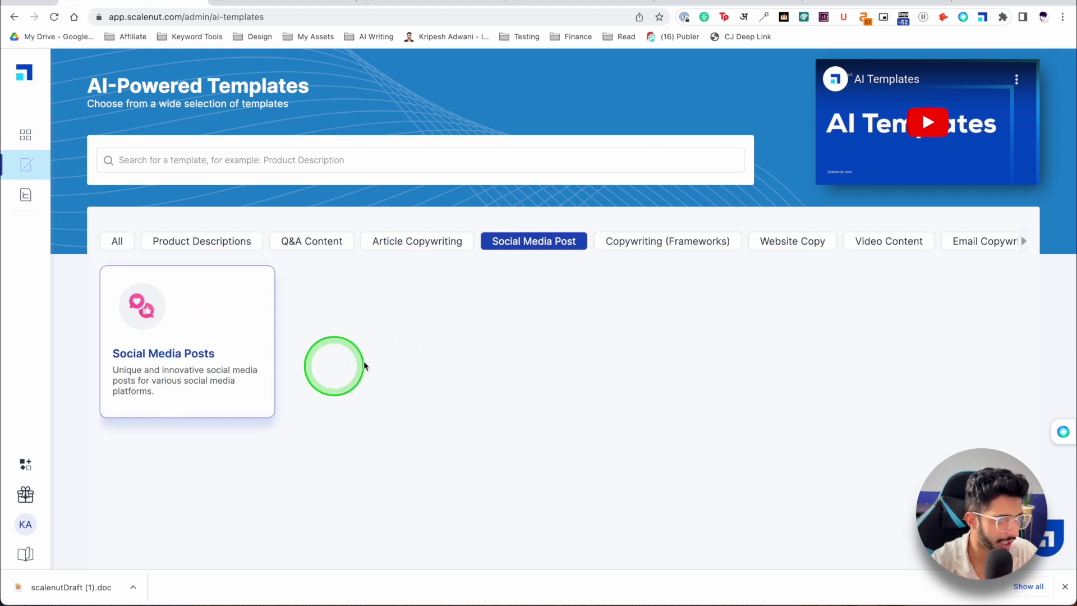
{"action": "left_click", "coordinate": [642, 247]}
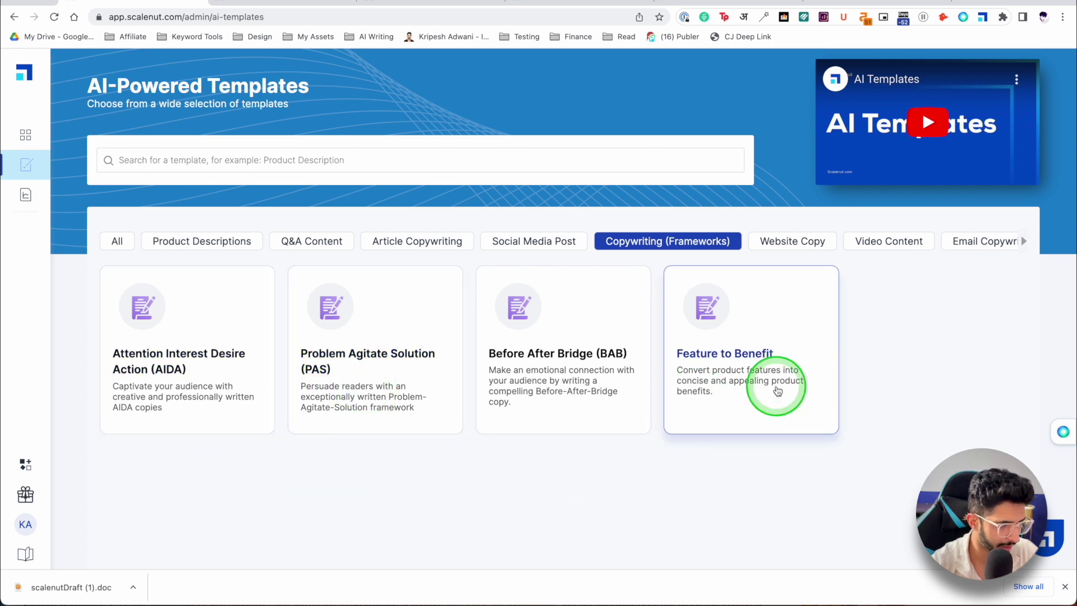
{"action": "left_click", "coordinate": [792, 250]}
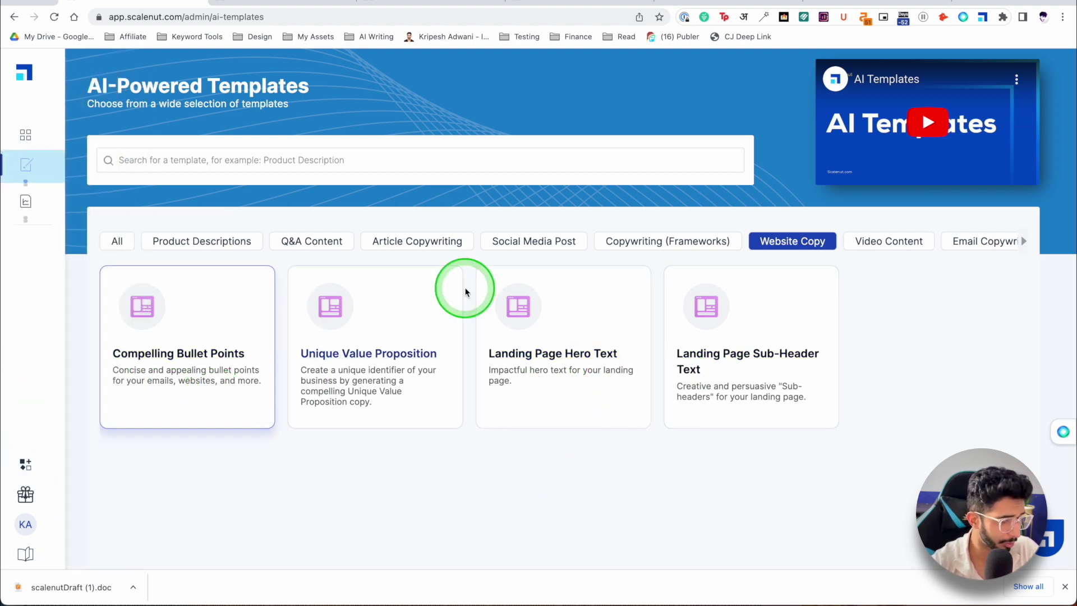
{"action": "left_click", "coordinate": [909, 242]}
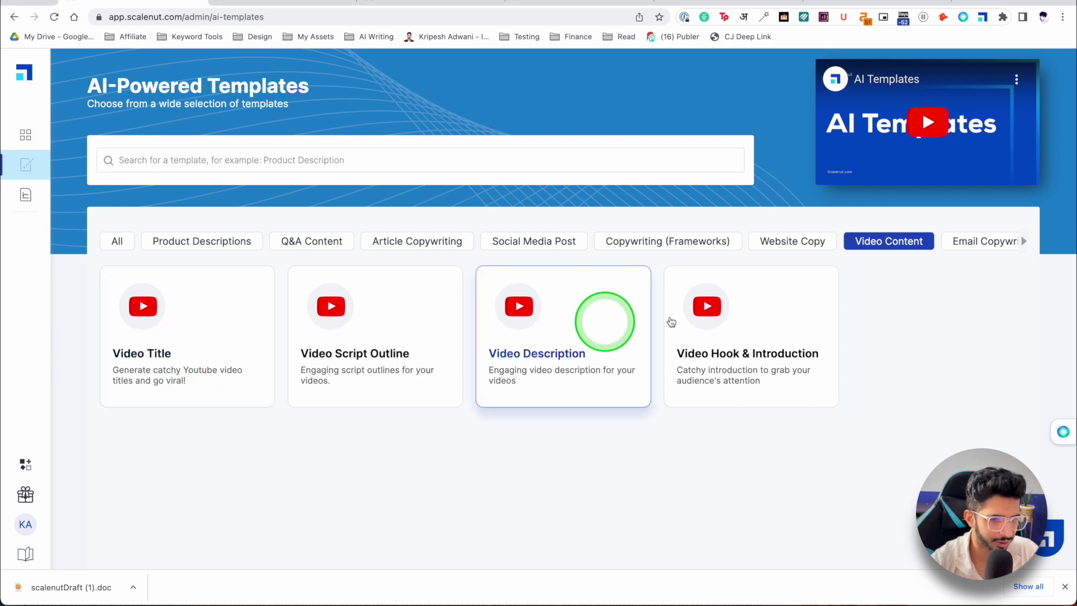
{"action": "left_click", "coordinate": [967, 242]}
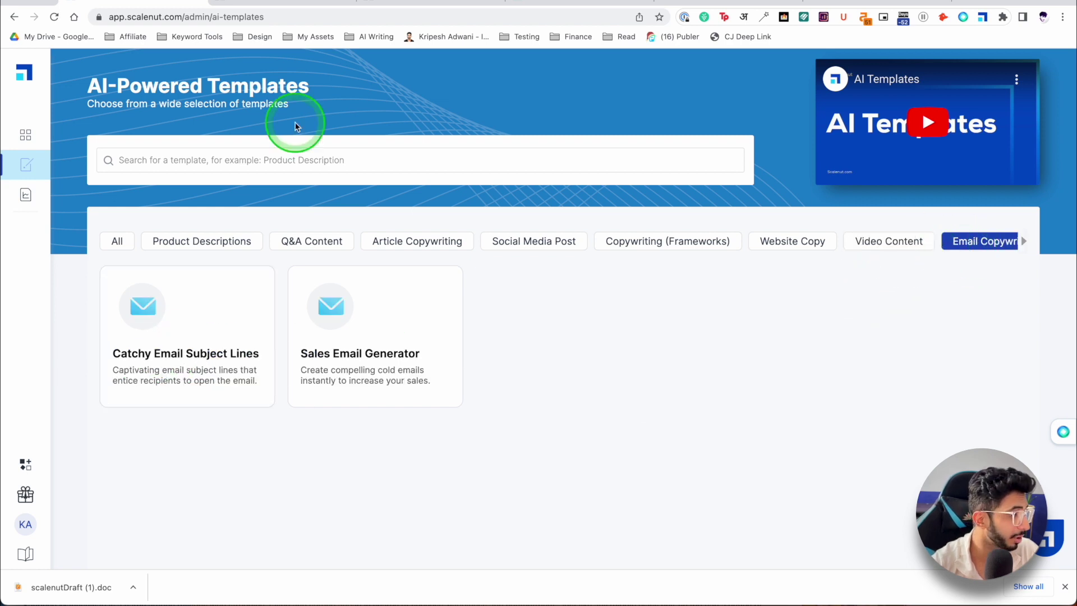
{"action": "left_click", "coordinate": [1025, 243]}
{"action": "left_click", "coordinate": [934, 247]}
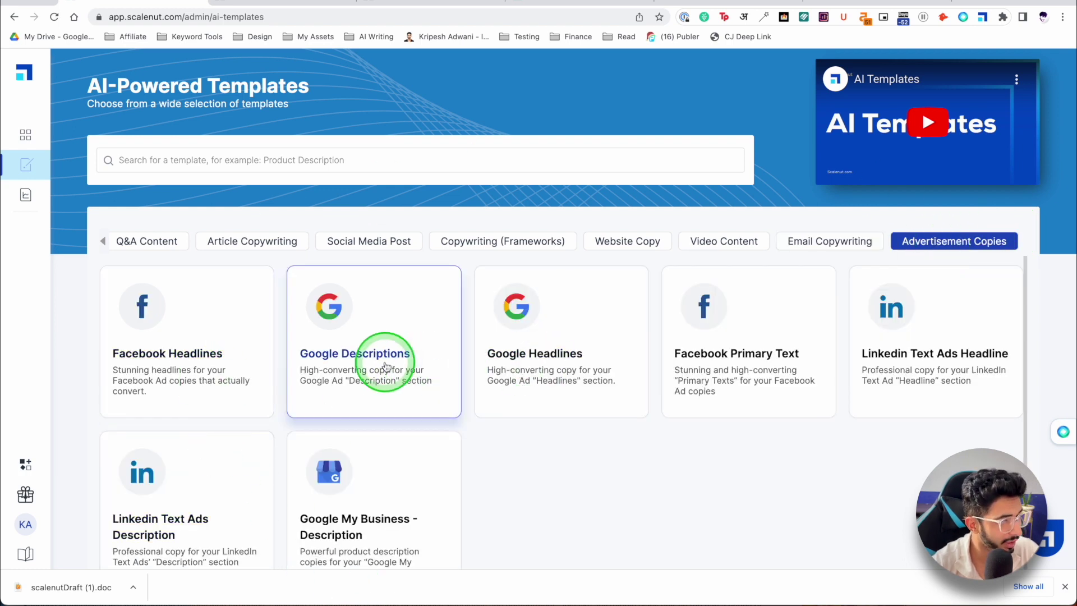
{"action": "scroll", "coordinate": [668, 421], "scroll_direction": "down", "scroll_amount": 1}
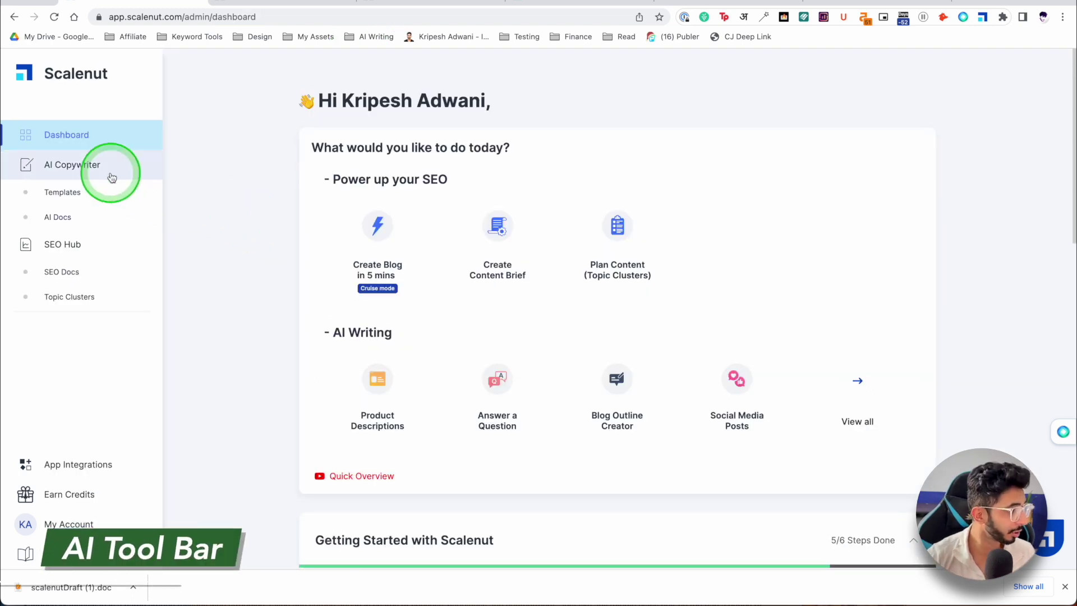
Create a blank AI document and open the Paragraph Generator template in it by searching for "parag"
{"action": "left_click", "coordinate": [56, 218]}
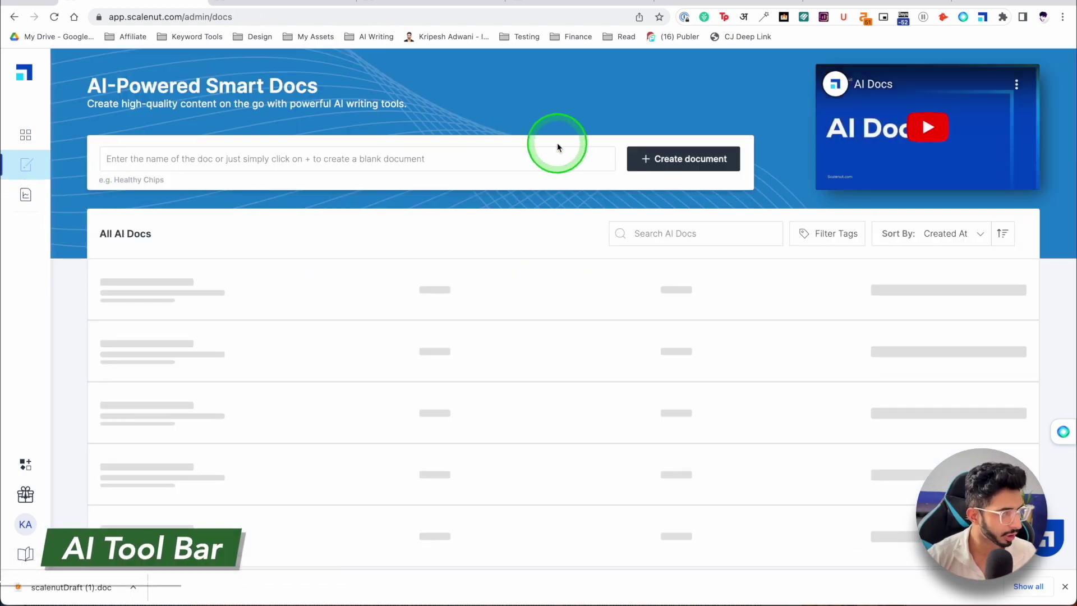
{"action": "left_click", "coordinate": [659, 163]}
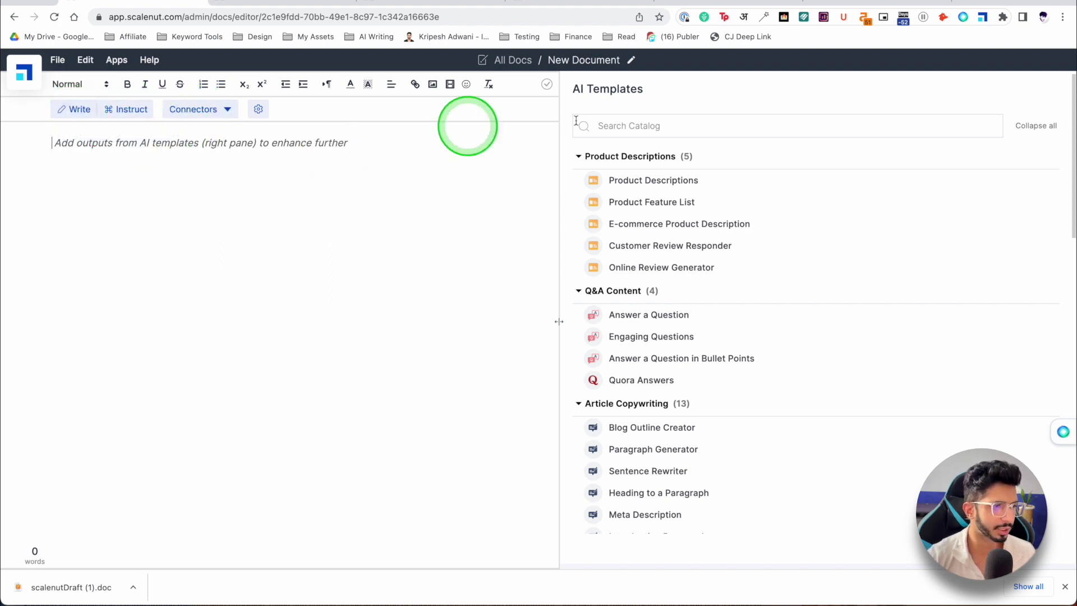
{"action": "left_click", "coordinate": [633, 127]}
{"action": "type", "text": "parag"}
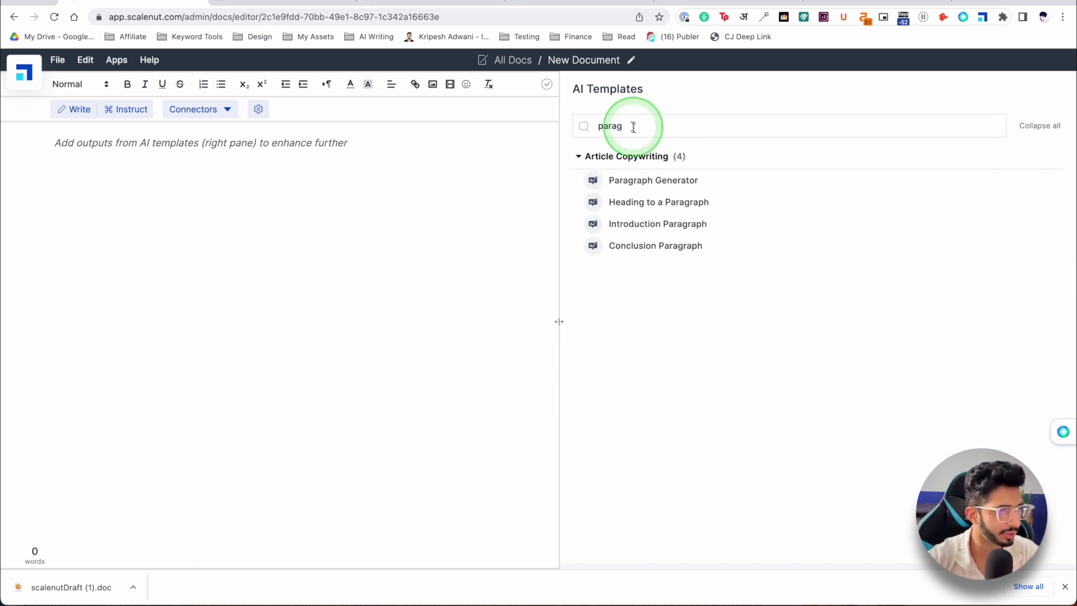
{"action": "left_click", "coordinate": [637, 181]}
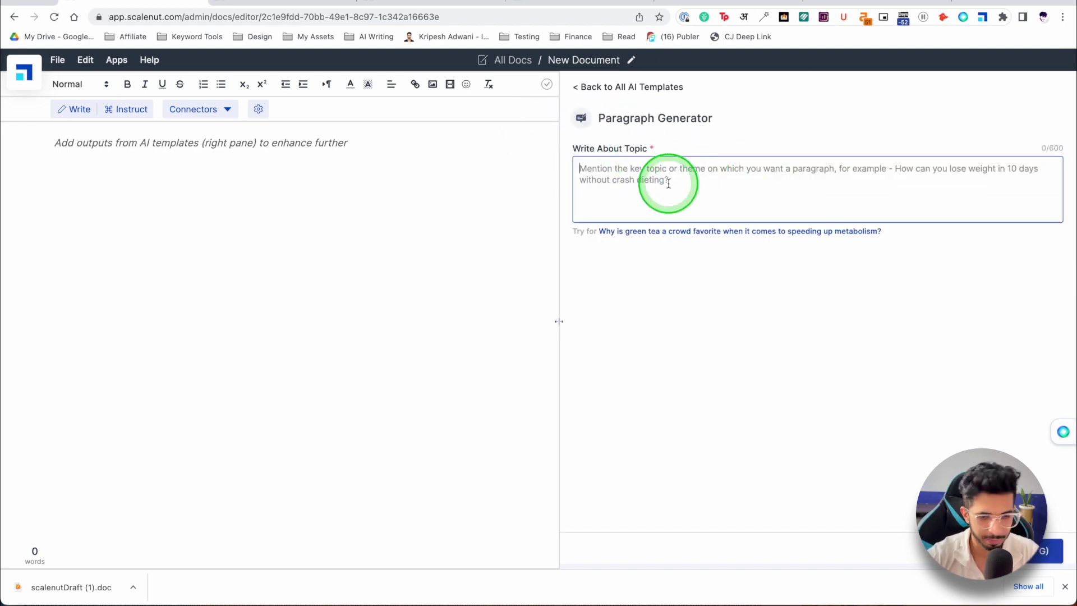
Generate paragraphs on the topic "Coffee Beans", add the first result to the document and have the AI continue writing it
{"action": "type", "text": "Coffee Beans"}
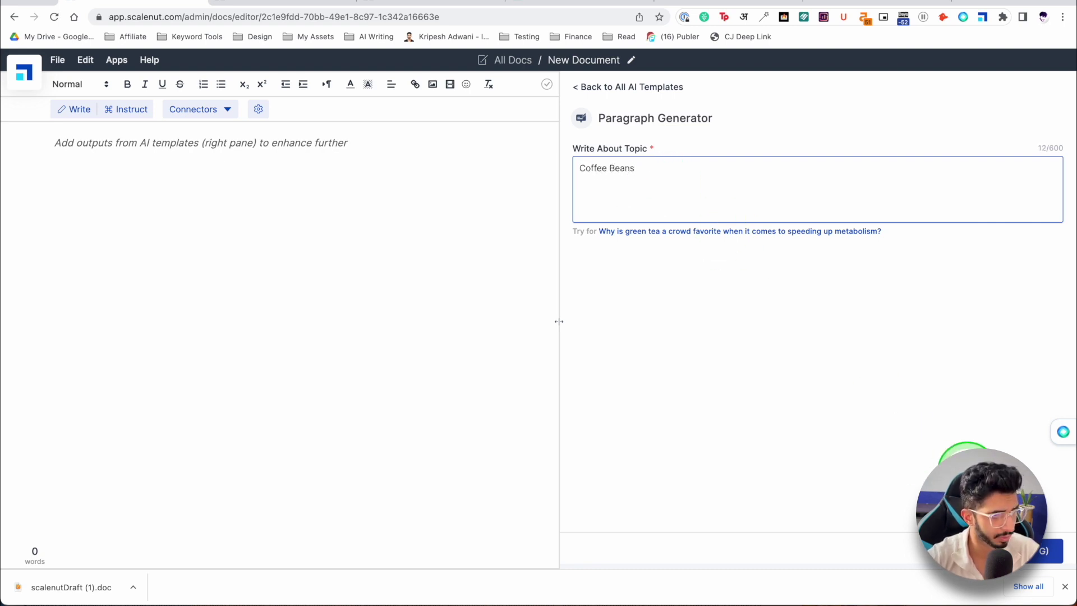
{"action": "left_click", "coordinate": [988, 550]}
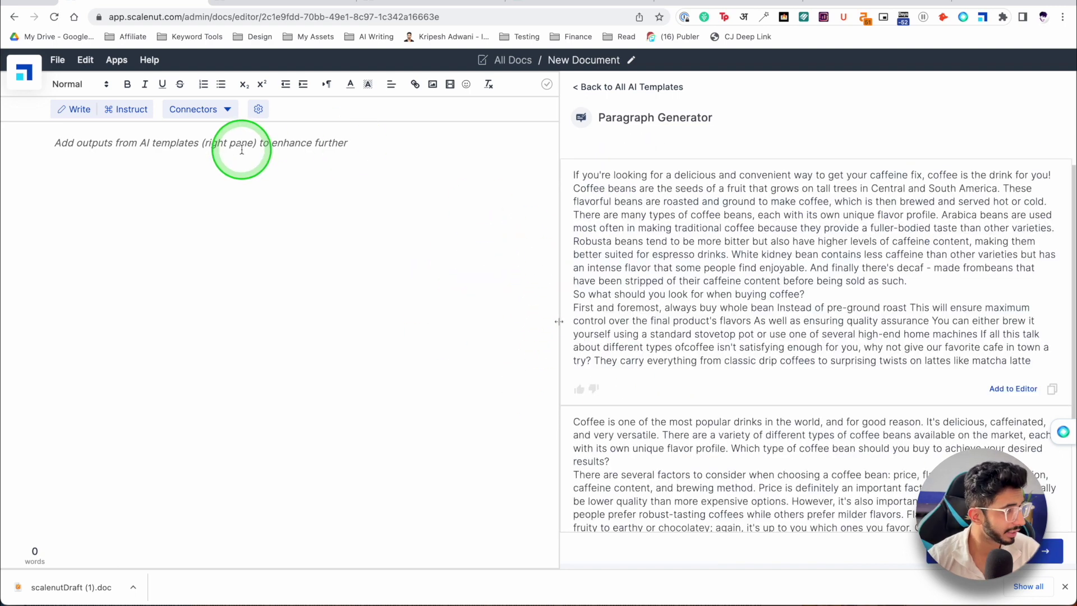
{"action": "left_click", "coordinate": [1011, 390]}
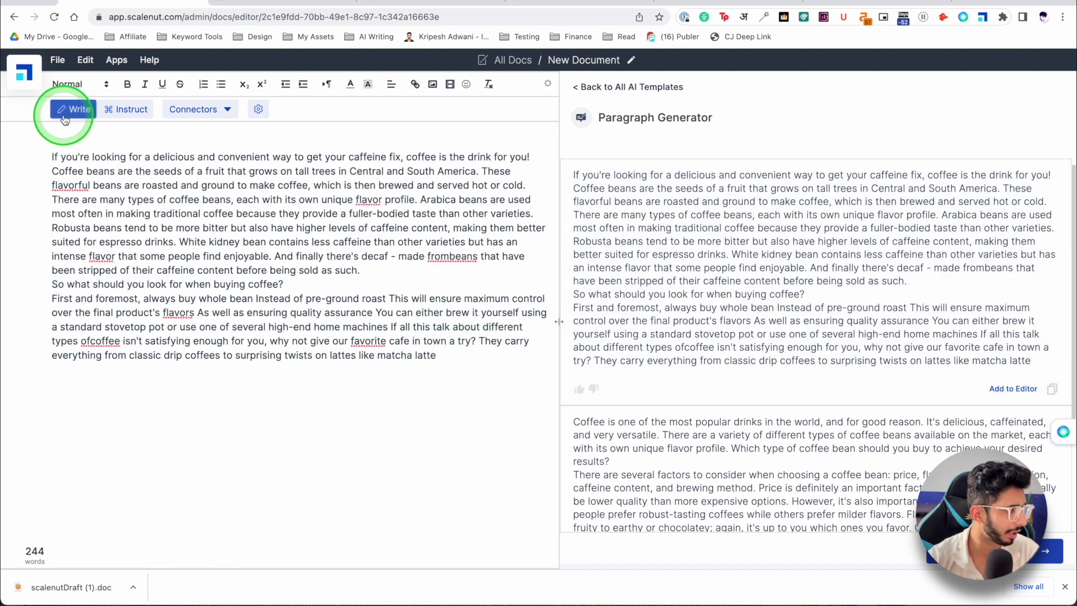
{"action": "left_click", "coordinate": [65, 112]}
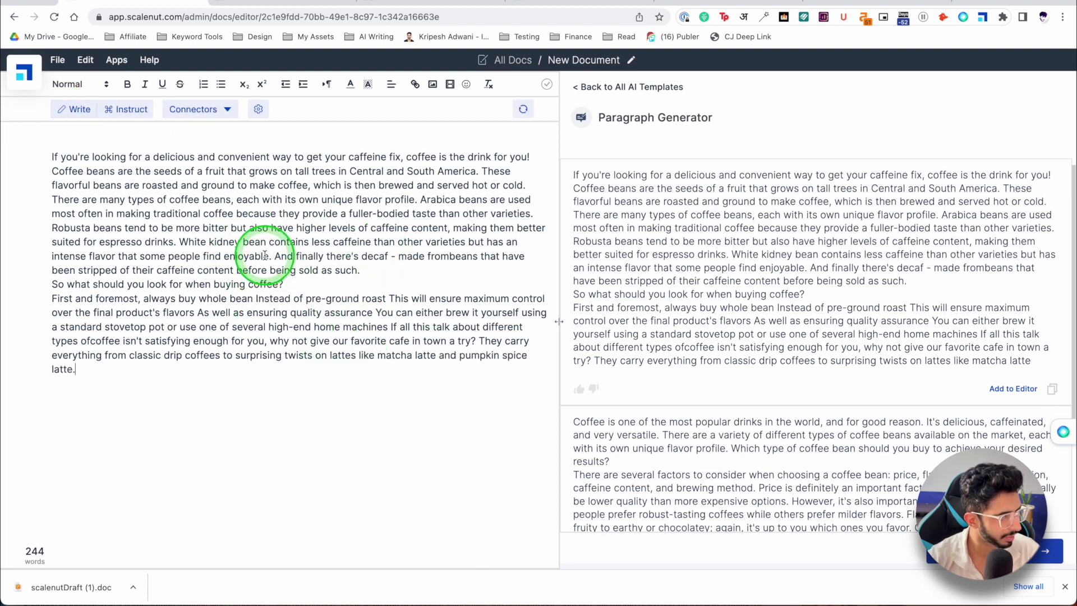
Add the line "Cheapest Coffee Beans Around The Globe" below the text and run it as an instruction for the AI
{"action": "type", "text": "Cheapest Coffee Beans Around The Globe"}
{"action": "left_click", "coordinate": [153, 443]}
{"action": "triple_click", "coordinate": [148, 397]}
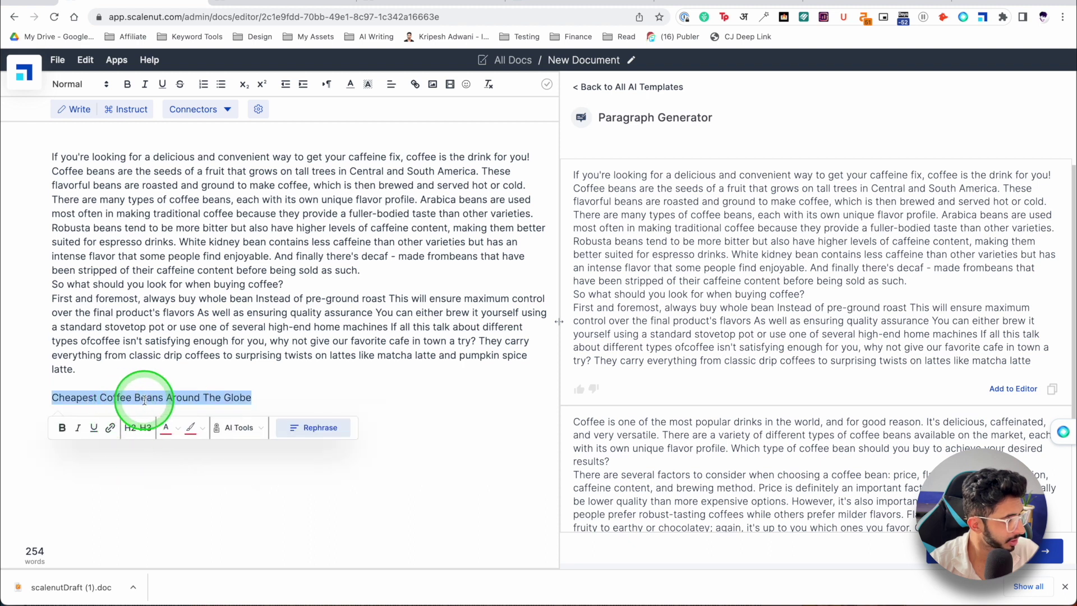
{"action": "left_click", "coordinate": [126, 110]}
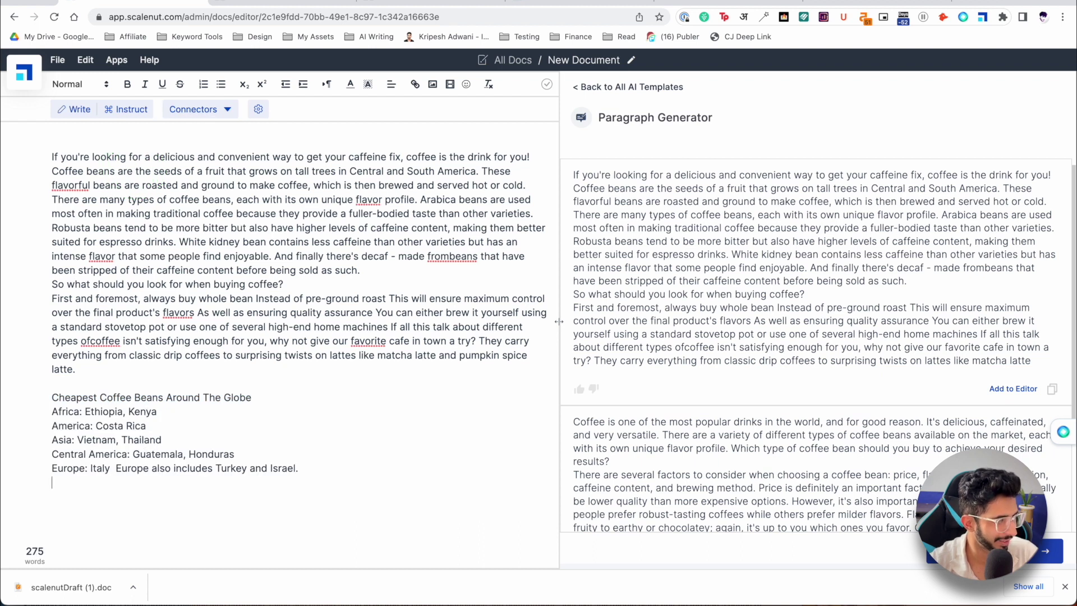
Add blank lines around the coffee-buying paragraph and insert the contrast connector "However"
{"action": "left_click", "coordinate": [180, 284]}
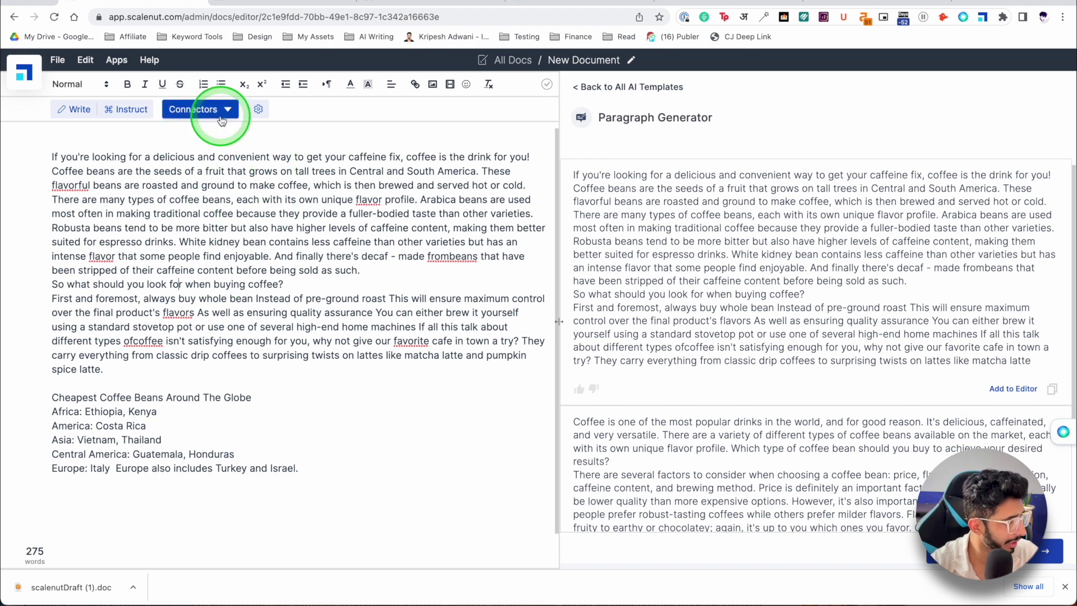
{"action": "left_click", "coordinate": [127, 367]}
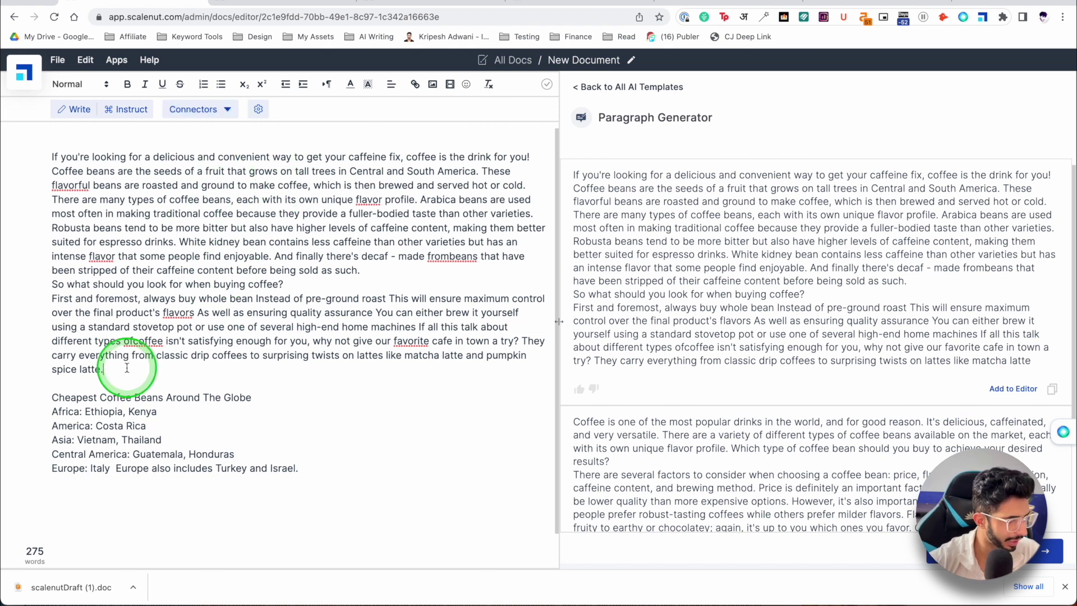
{"action": "key", "text": "Return"}
{"action": "key", "text": "Return"}
{"action": "key", "text": "Return"}
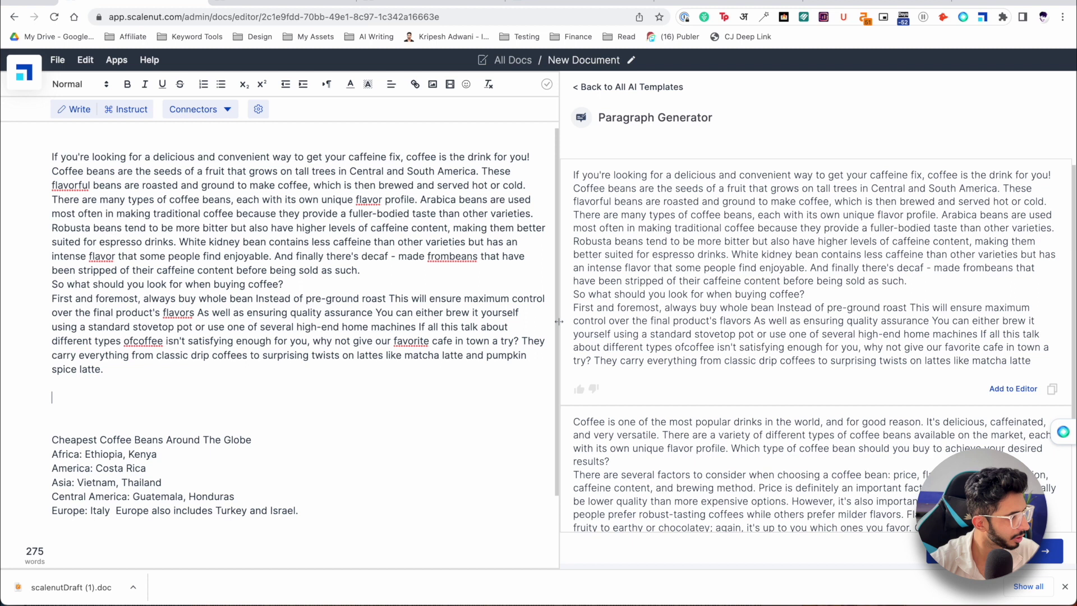
{"action": "key", "text": "Return"}
{"action": "left_click", "coordinate": [193, 109]}
{"action": "mouse_move", "coordinate": [195, 147]}
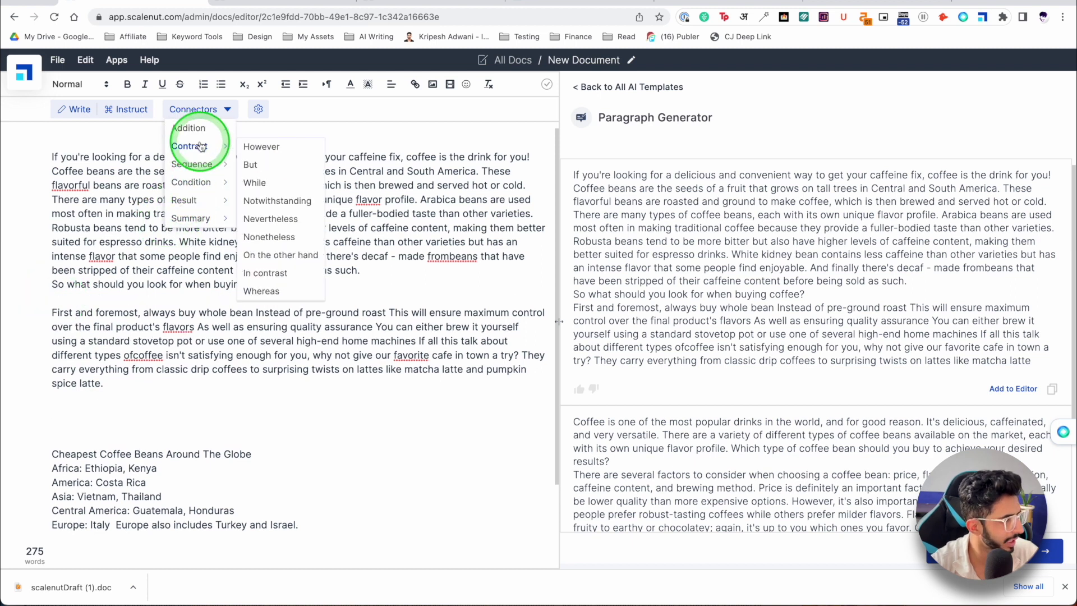
{"action": "left_click", "coordinate": [258, 146]}
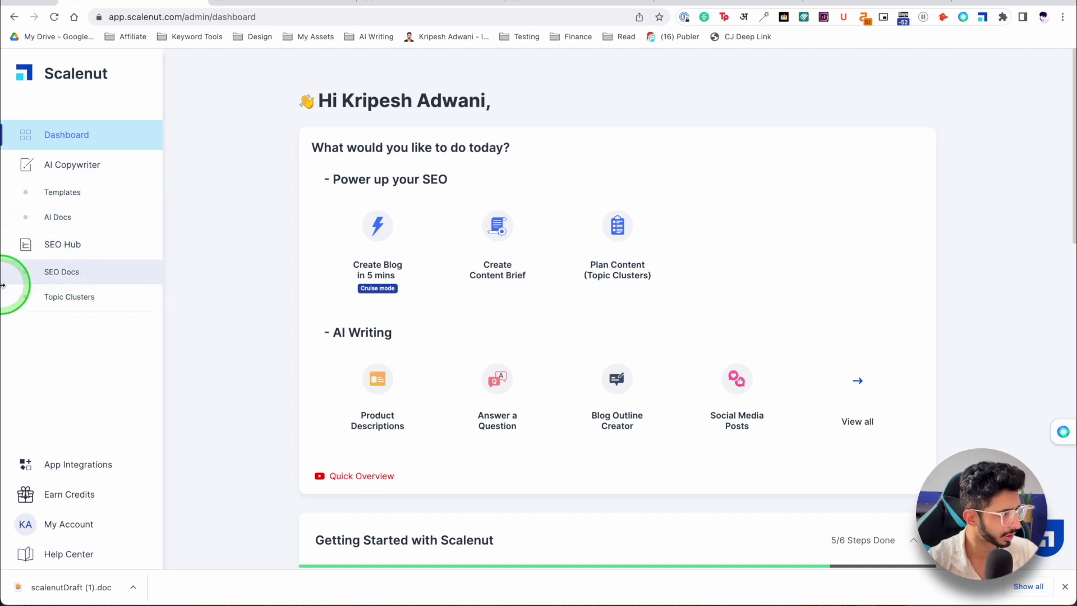
Look over the list of SEO Docs and go to the Topic Clusters page
{"action": "left_click", "coordinate": [63, 275]}
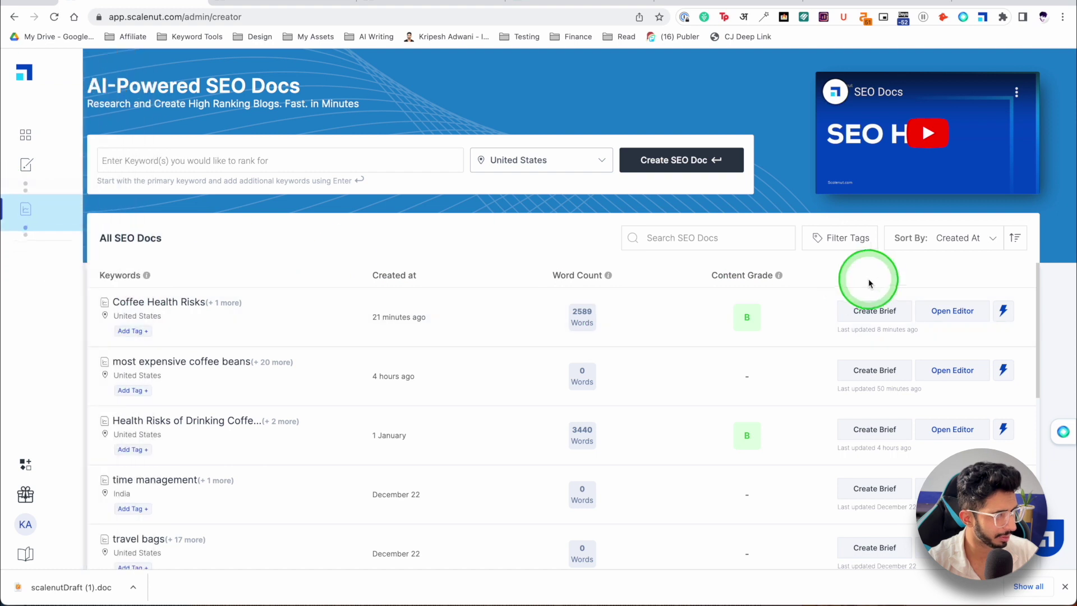
{"action": "mouse_move", "coordinate": [48, 252]}
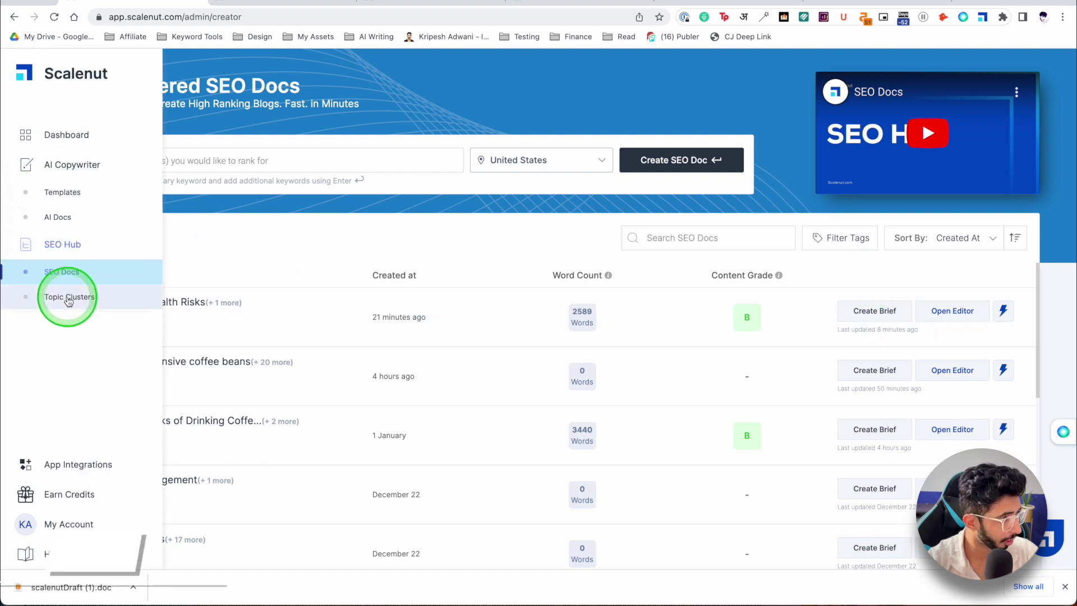
{"action": "left_click", "coordinate": [67, 300]}
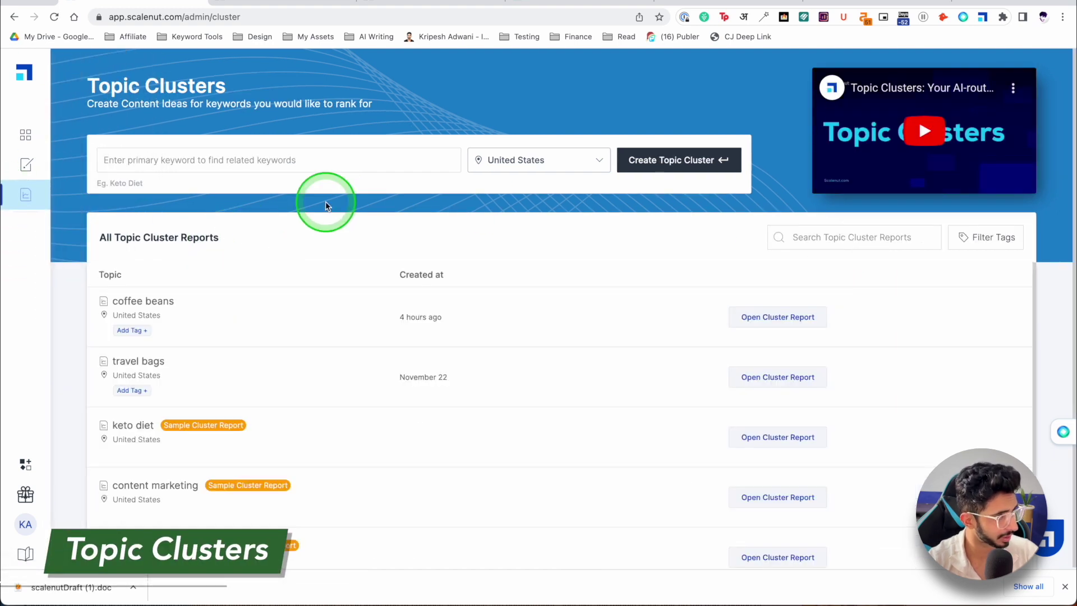
Enter "coffee" as the primary keyword for a topic cluster, but open the existing coffee beans cluster report instead
{"action": "left_click", "coordinate": [242, 168]}
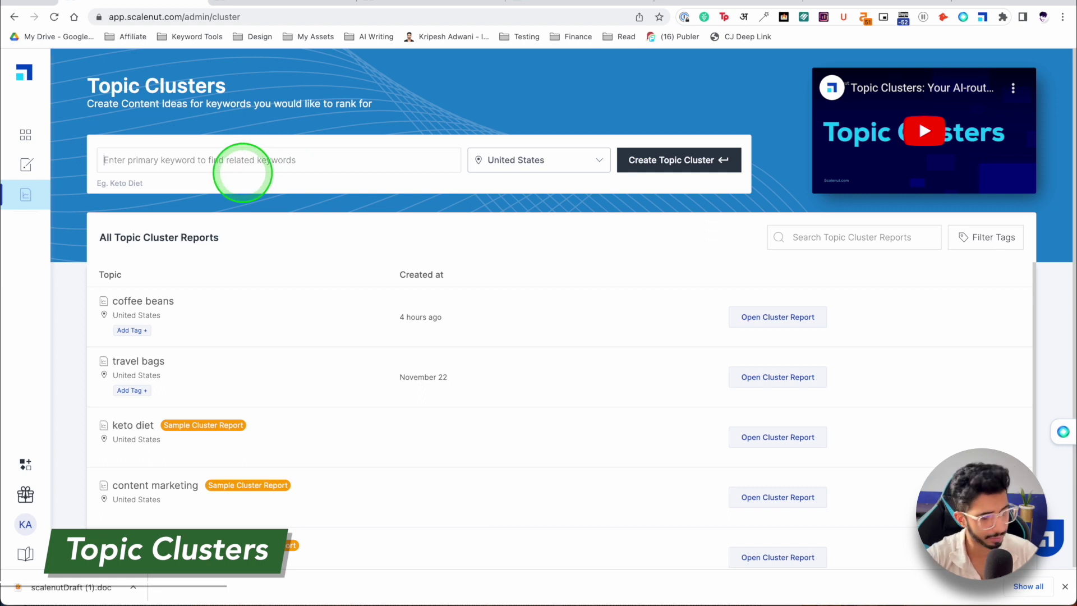
{"action": "type", "text": "coffee"}
{"action": "left_click", "coordinate": [692, 211]}
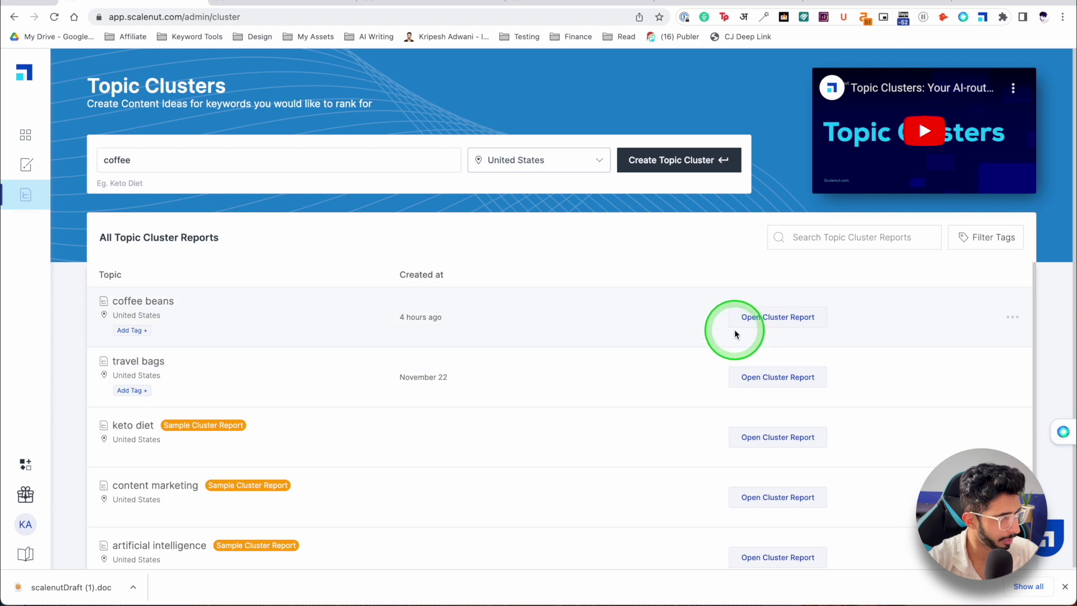
{"action": "left_click", "coordinate": [753, 325]}
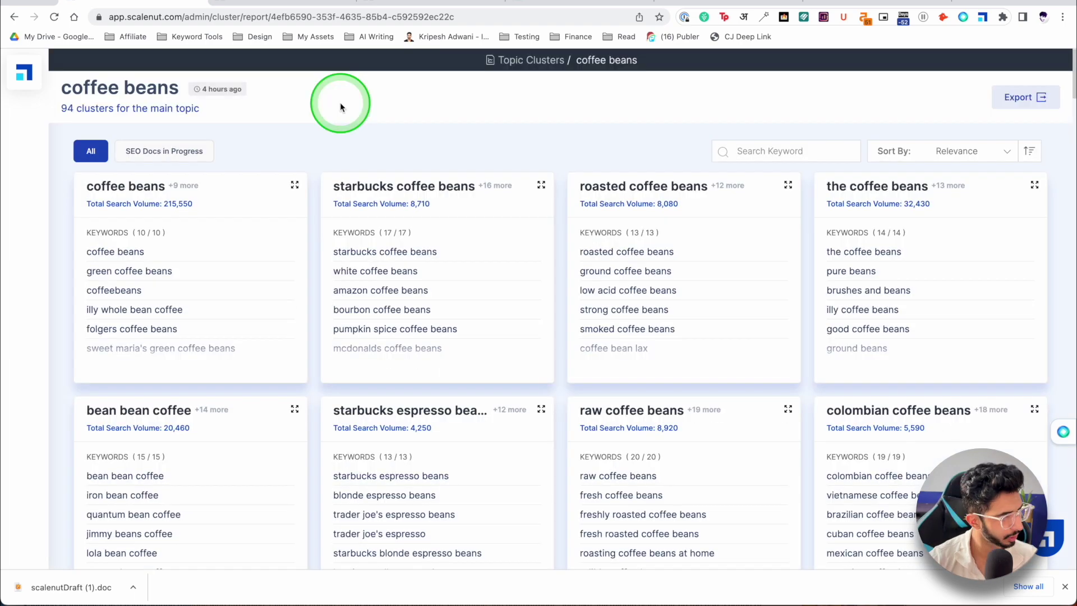
Examine the keyword clusters in the coffee beans report, with their search volumes and related keywords
{"action": "scroll", "coordinate": [931, 208], "scroll_direction": "down", "scroll_amount": 1}
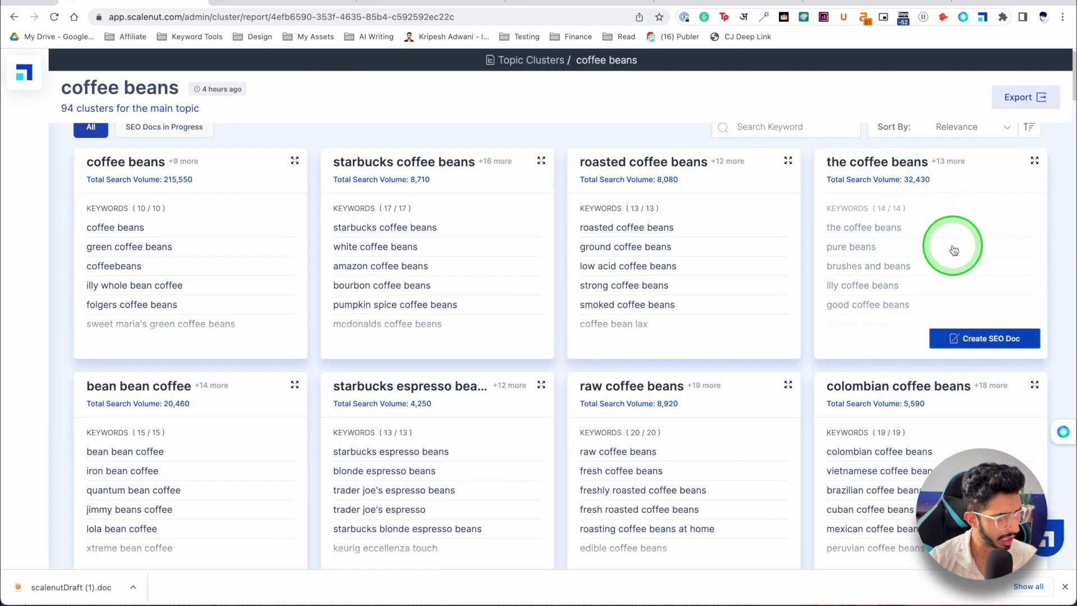
{"action": "scroll", "coordinate": [680, 440], "scroll_direction": "down", "scroll_amount": 10}
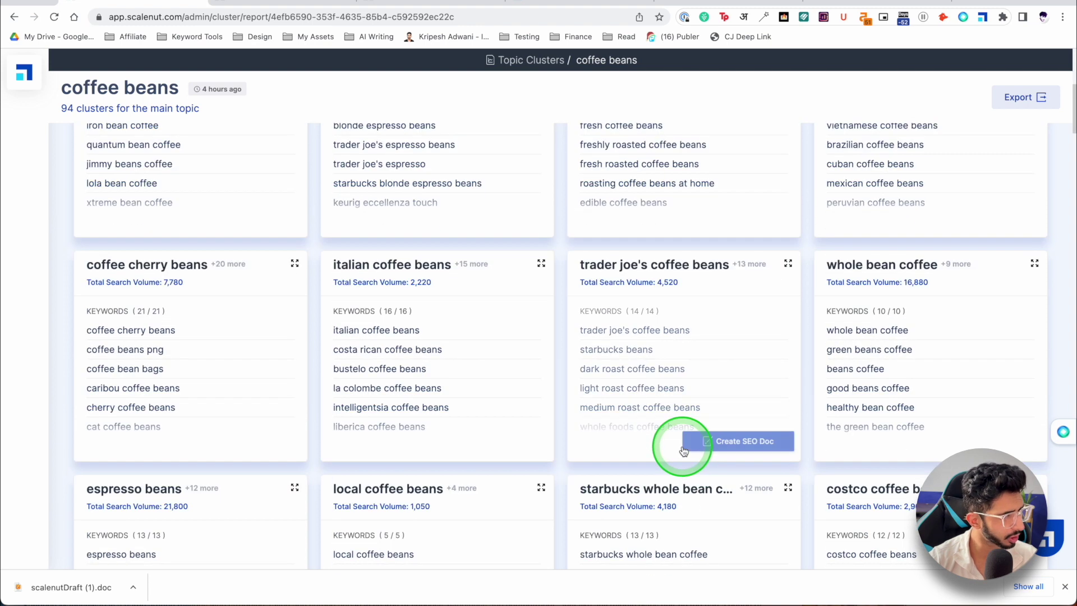
{"action": "scroll", "coordinate": [550, 406], "scroll_direction": "down", "scroll_amount": 8}
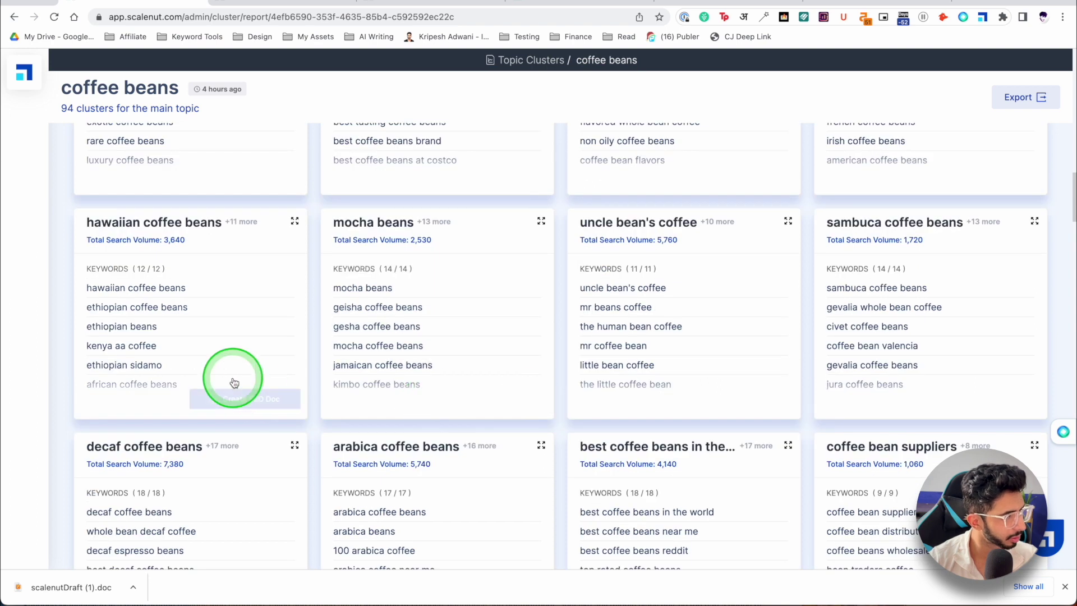
{"action": "scroll", "coordinate": [291, 320], "scroll_direction": "down", "scroll_amount": 1}
{"action": "scroll", "coordinate": [314, 363], "scroll_direction": "down", "scroll_amount": 1}
{"action": "scroll", "coordinate": [317, 368], "scroll_direction": "down", "scroll_amount": 1}
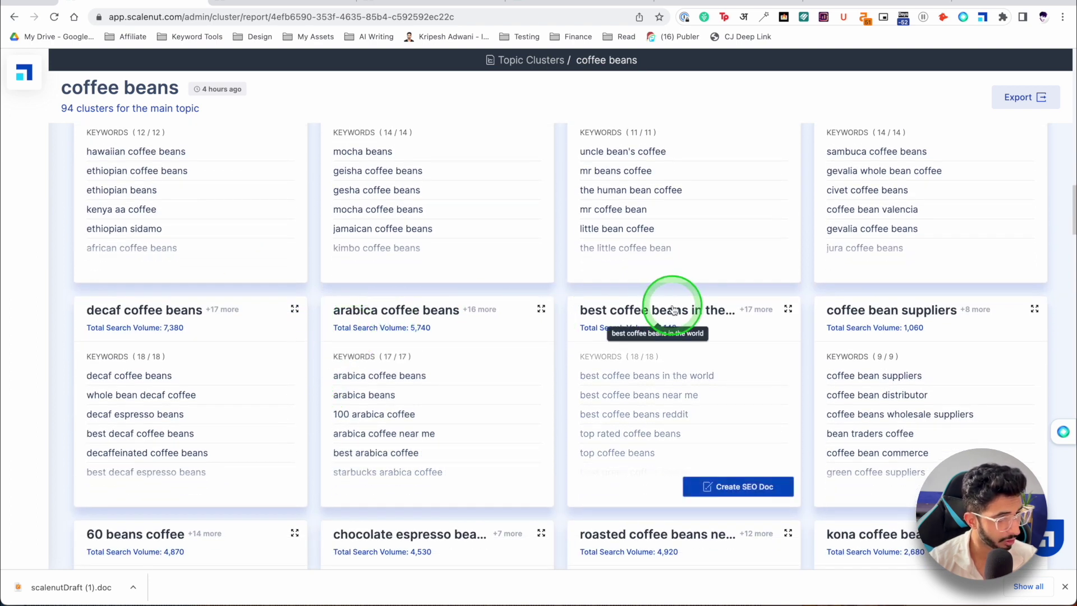
{"action": "scroll", "coordinate": [885, 308], "scroll_direction": "down", "scroll_amount": 2}
{"action": "scroll", "coordinate": [710, 320], "scroll_direction": "down", "scroll_amount": 7}
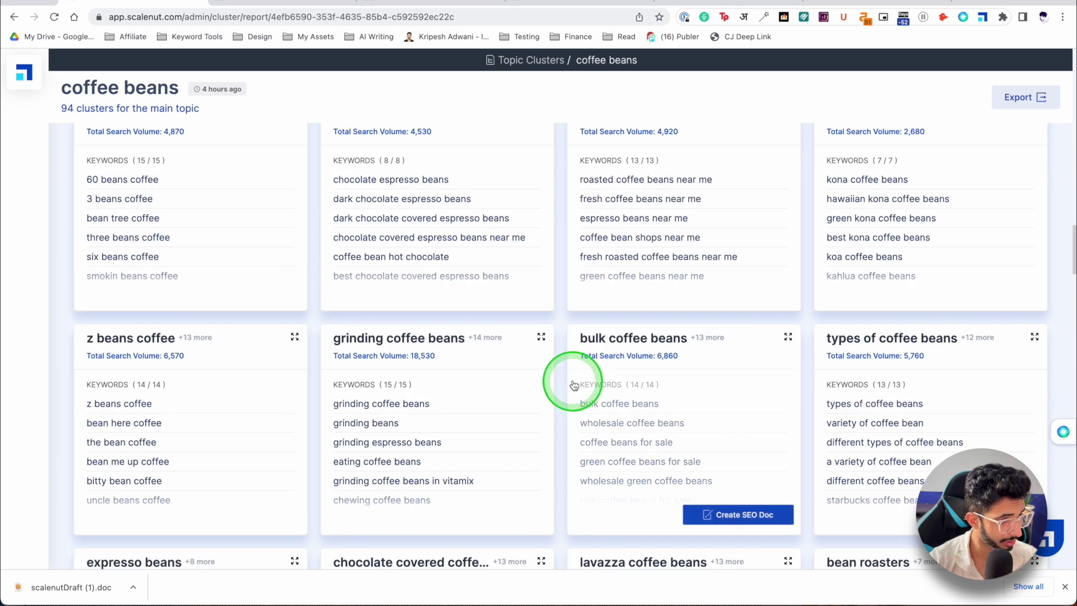
{"action": "scroll", "coordinate": [573, 385], "scroll_direction": "down", "scroll_amount": 1}
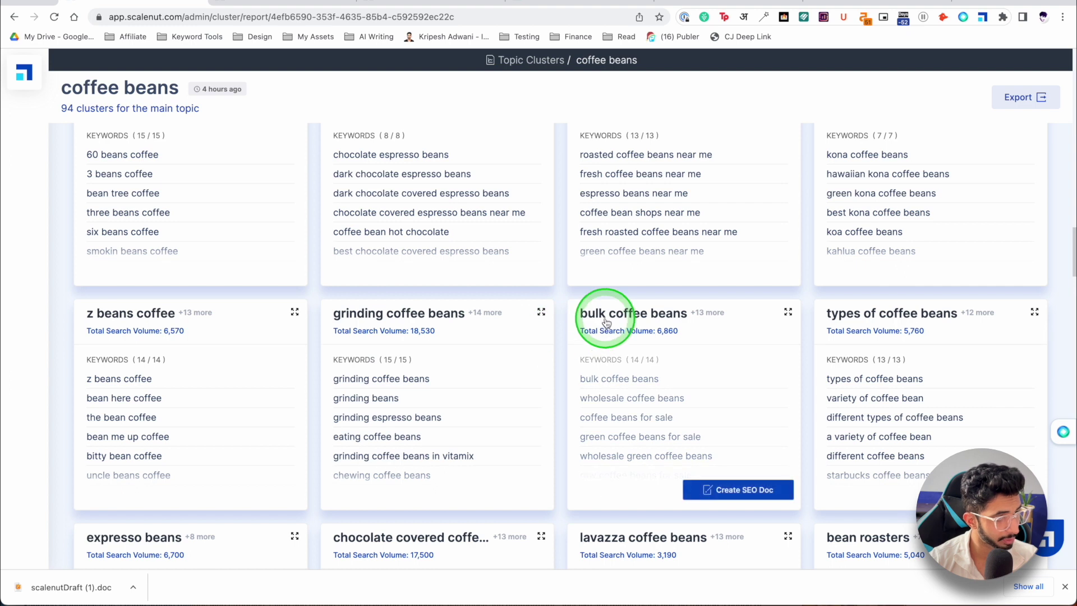
{"action": "scroll", "coordinate": [806, 325], "scroll_direction": "down", "scroll_amount": 6}
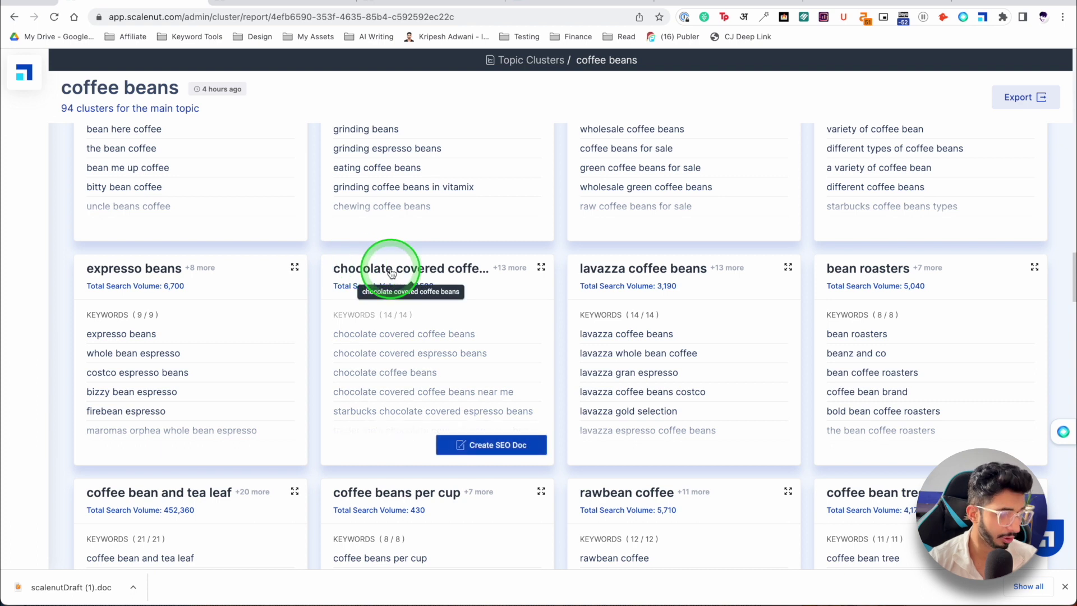
Open the "most expensive coffee beans" cluster in the report and examine its keywords and their search volumes
{"action": "scroll", "coordinate": [392, 273], "scroll_direction": "down", "scroll_amount": 3}
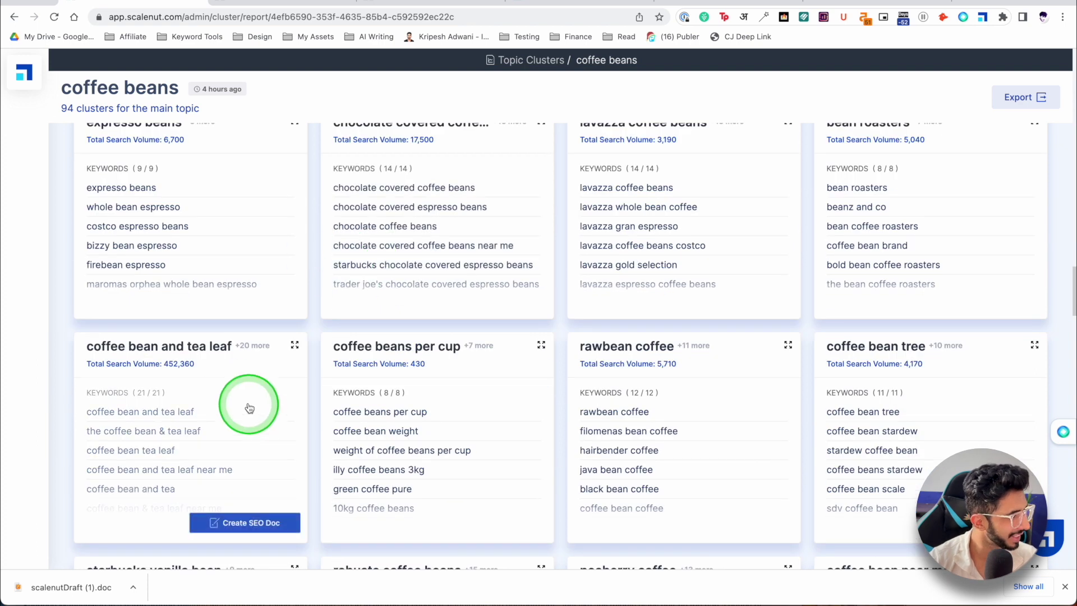
{"action": "scroll", "coordinate": [312, 359], "scroll_direction": "down", "scroll_amount": 8}
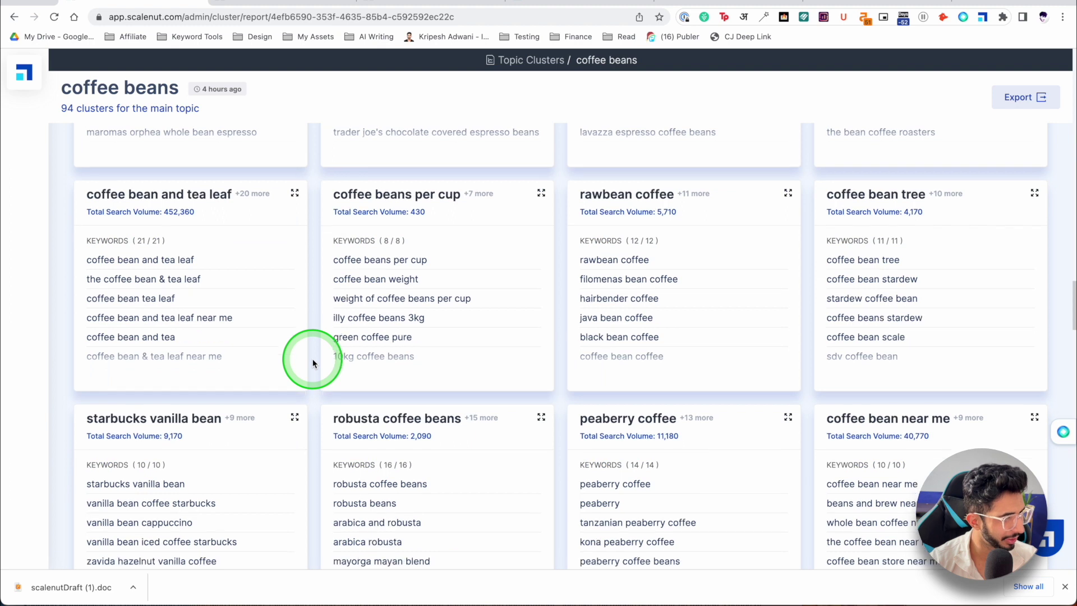
{"action": "scroll", "coordinate": [312, 363], "scroll_direction": "down", "scroll_amount": 8}
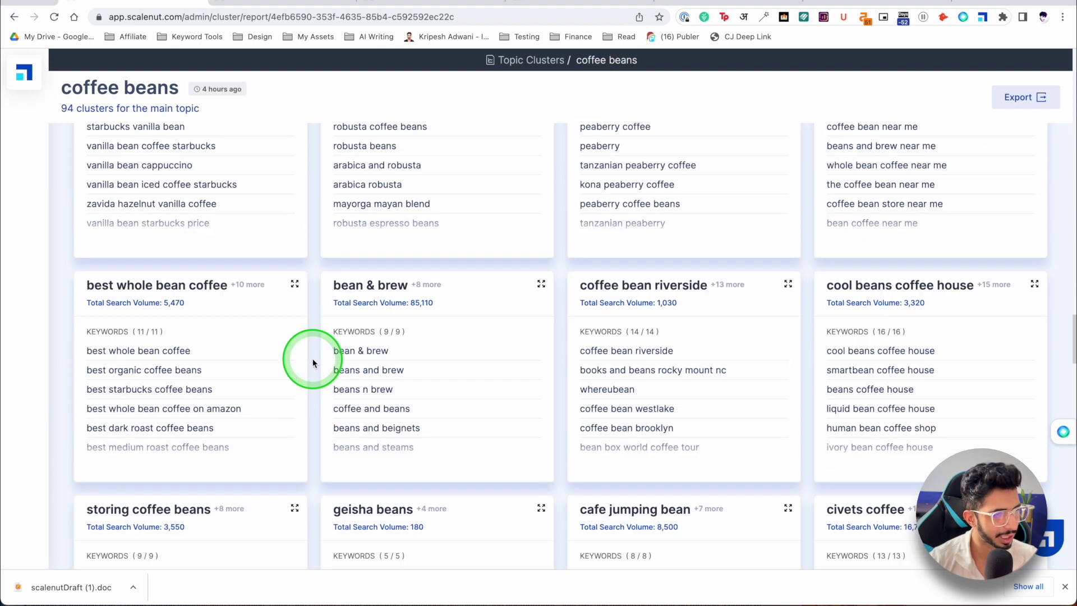
{"action": "scroll", "coordinate": [313, 359], "scroll_direction": "down", "scroll_amount": 4}
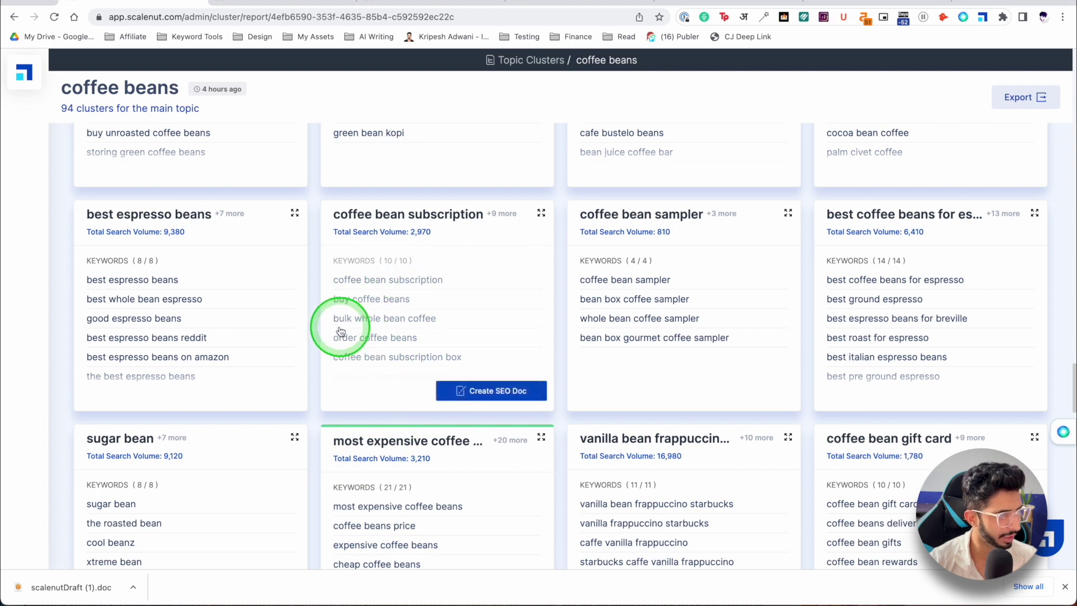
{"action": "scroll", "coordinate": [409, 438], "scroll_direction": "down", "scroll_amount": 1}
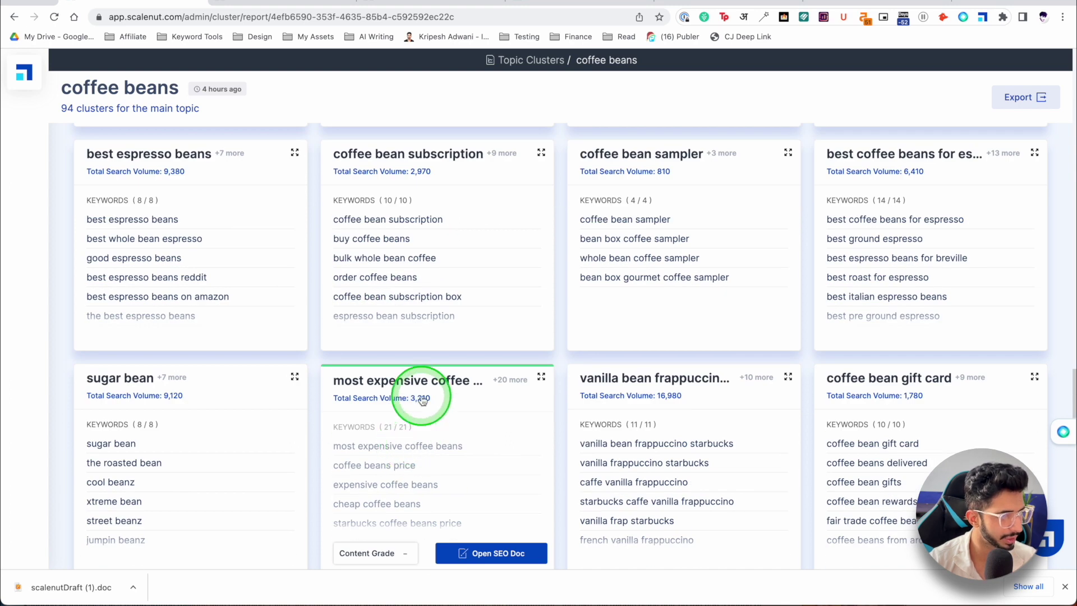
{"action": "left_click", "coordinate": [426, 372]}
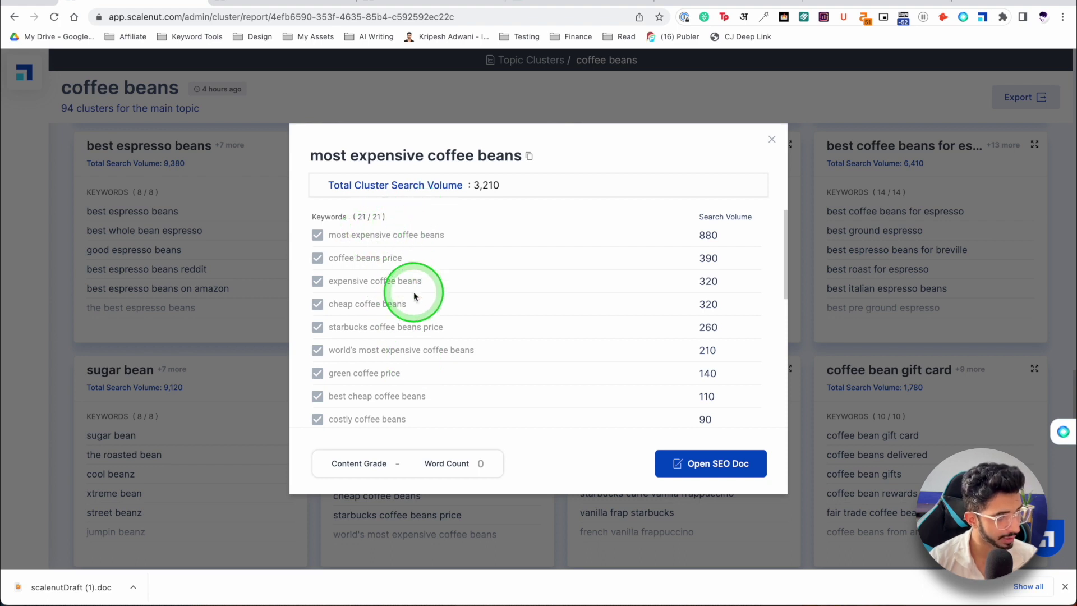
{"action": "scroll", "coordinate": [413, 295], "scroll_direction": "down", "scroll_amount": 4}
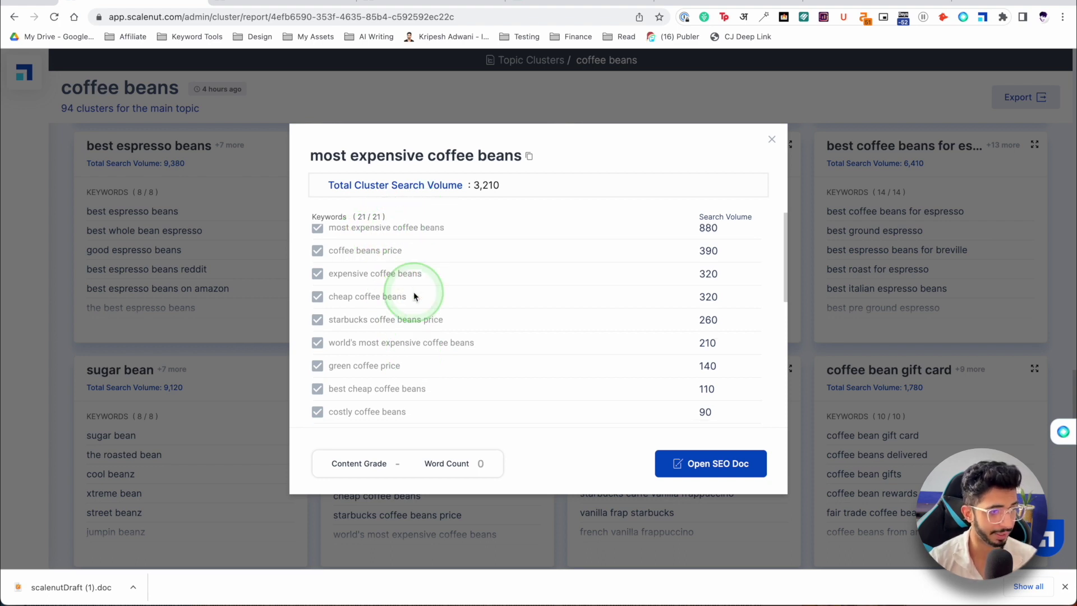
{"action": "scroll", "coordinate": [408, 305], "scroll_direction": "up", "scroll_amount": 4}
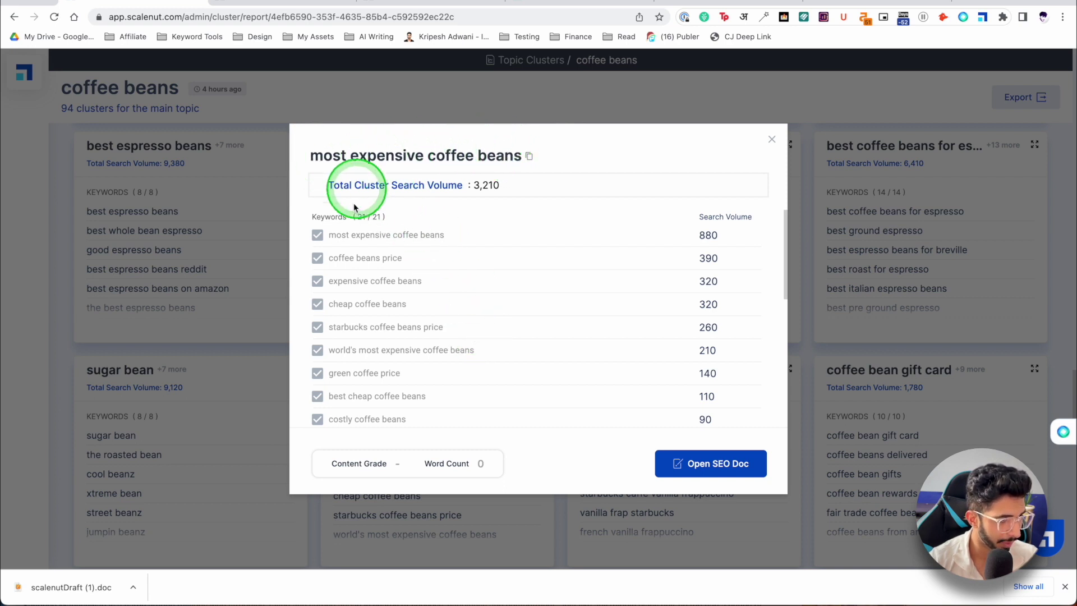
{"action": "scroll", "coordinate": [358, 368], "scroll_direction": "down", "scroll_amount": 3}
{"action": "scroll", "coordinate": [371, 325], "scroll_direction": "down", "scroll_amount": 5}
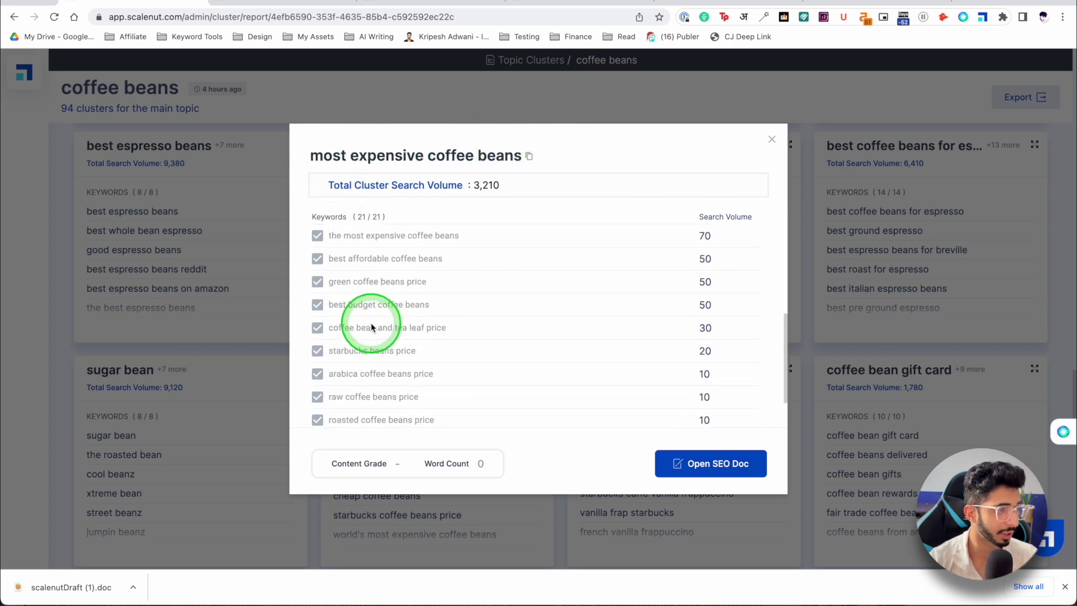
{"action": "scroll", "coordinate": [402, 363], "scroll_direction": "up", "scroll_amount": 8}
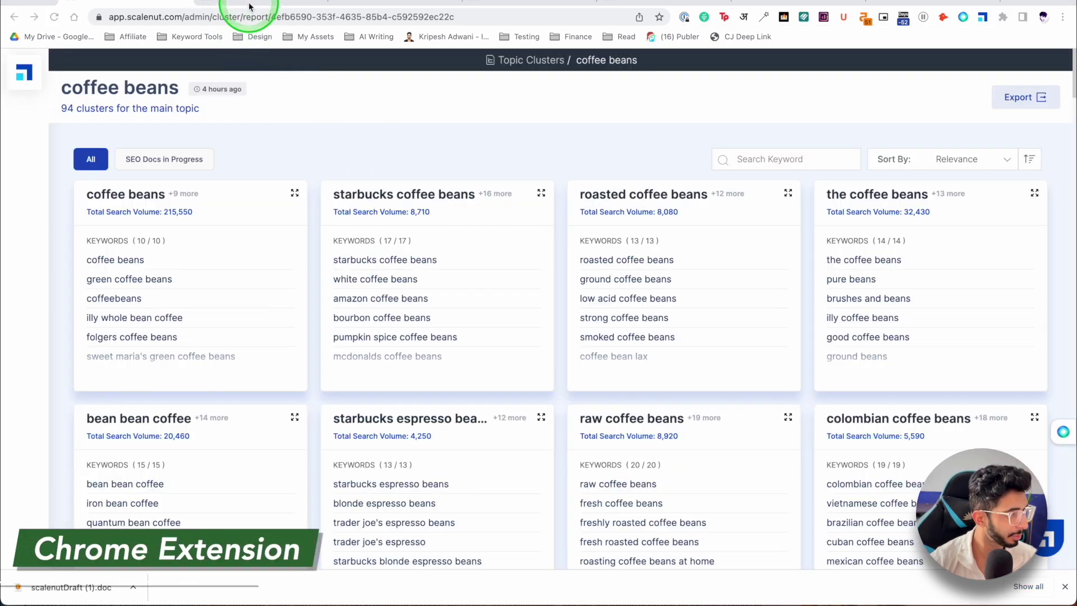
Switch to the Scalenut review blog post and write the comment "This is a great article thanks for sharing your experience."
{"action": "left_click", "coordinate": [249, 5]}
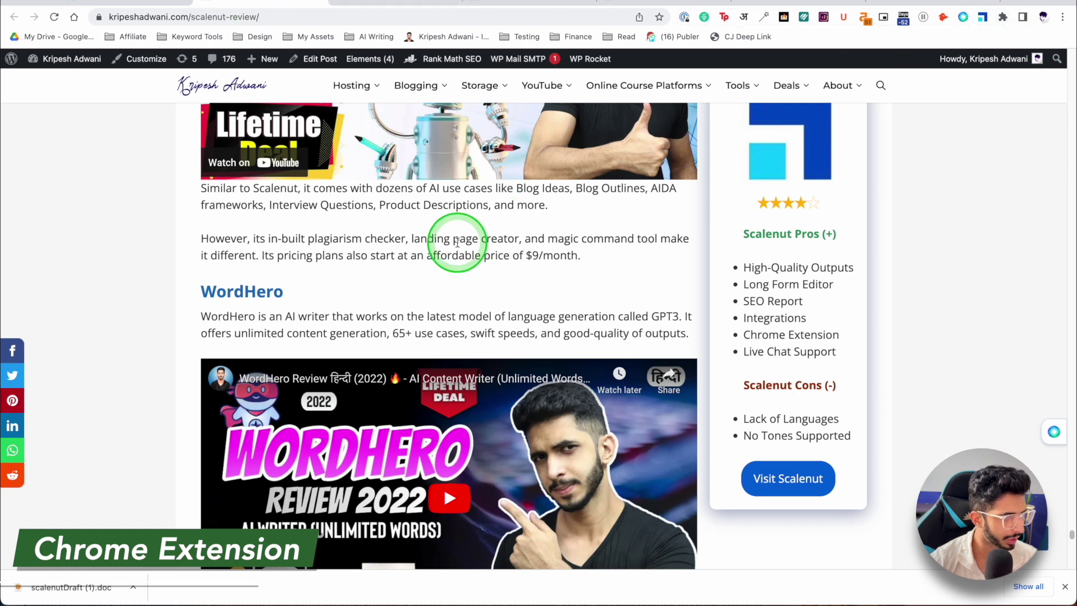
{"action": "scroll", "coordinate": [447, 253], "scroll_direction": "down", "scroll_amount": 15}
{"action": "scroll", "coordinate": [393, 254], "scroll_direction": "up", "scroll_amount": 1}
{"action": "left_click", "coordinate": [326, 255]}
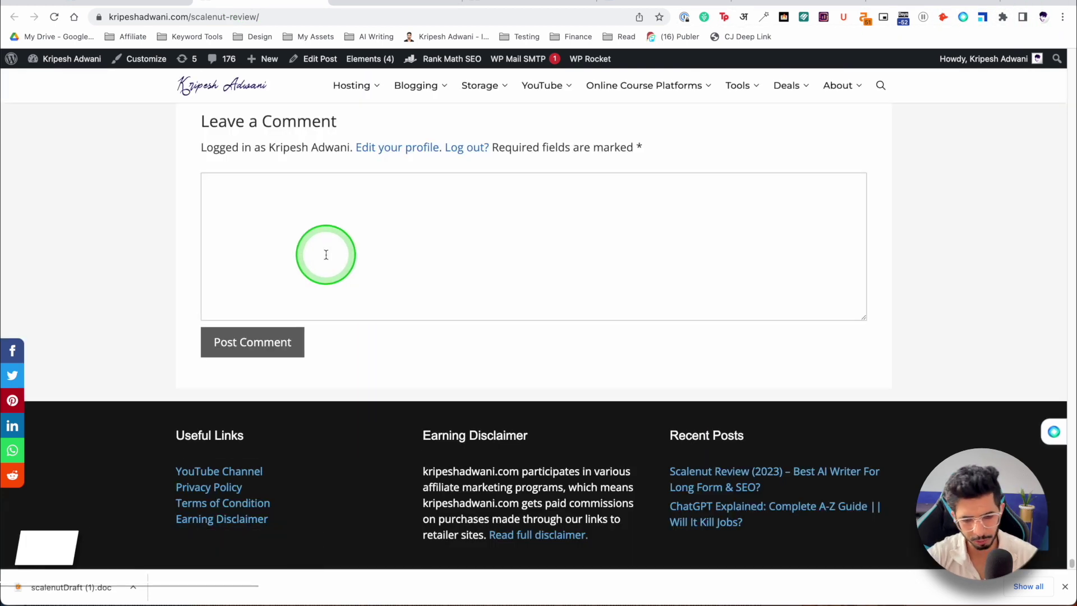
{"action": "type", "text": "This is a great article thanks for sharing your experience."}
Rephrase the comment sentence with the Scalenut extension, copy the suggestion and generate another version
{"action": "scroll", "coordinate": [281, 197], "scroll_direction": "down", "scroll_amount": 1}
{"action": "left_click", "coordinate": [245, 158]}
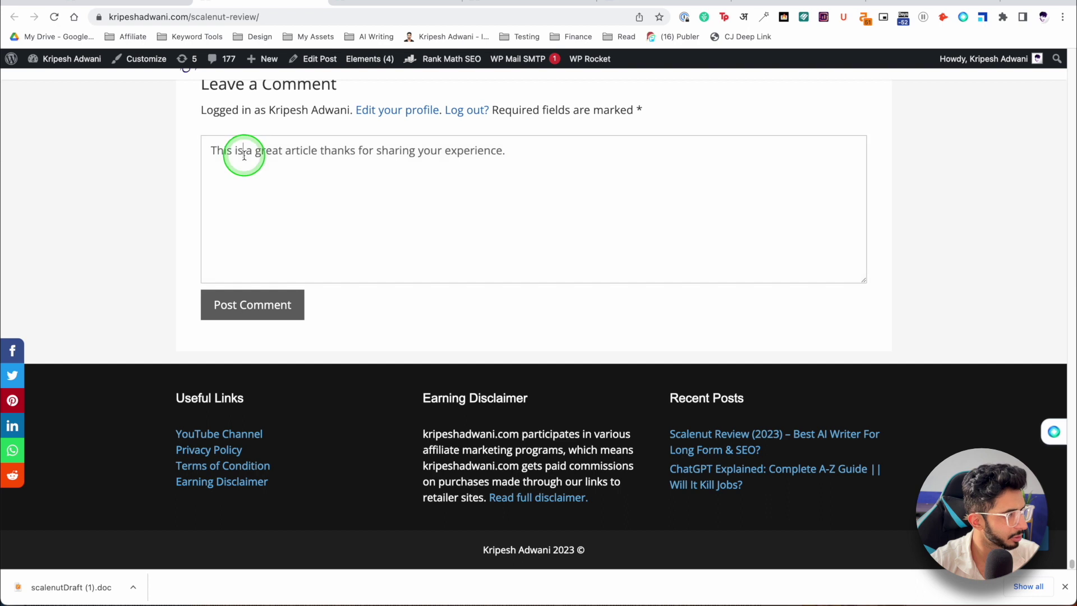
{"action": "triple_click", "coordinate": [244, 155]}
{"action": "left_click", "coordinate": [208, 295]}
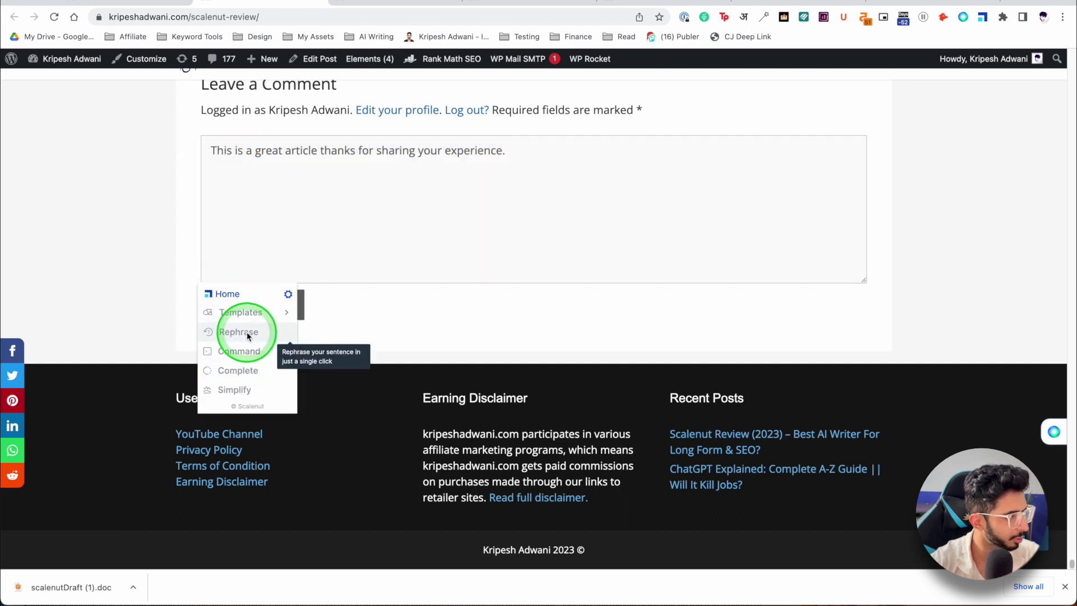
{"action": "left_click", "coordinate": [248, 333]}
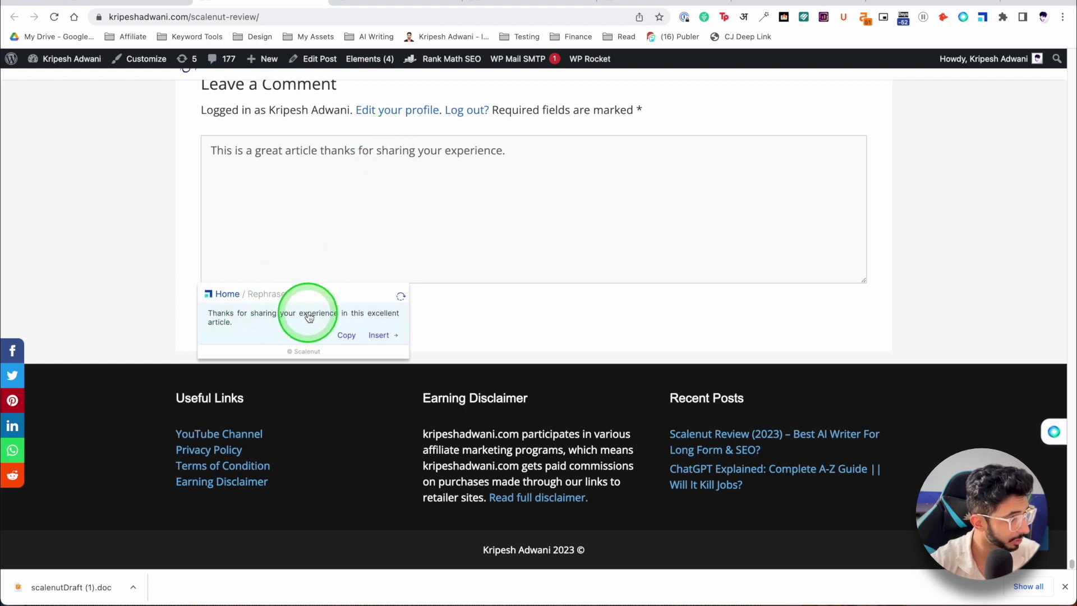
{"action": "left_click", "coordinate": [346, 335]}
{"action": "left_click", "coordinate": [401, 297]}
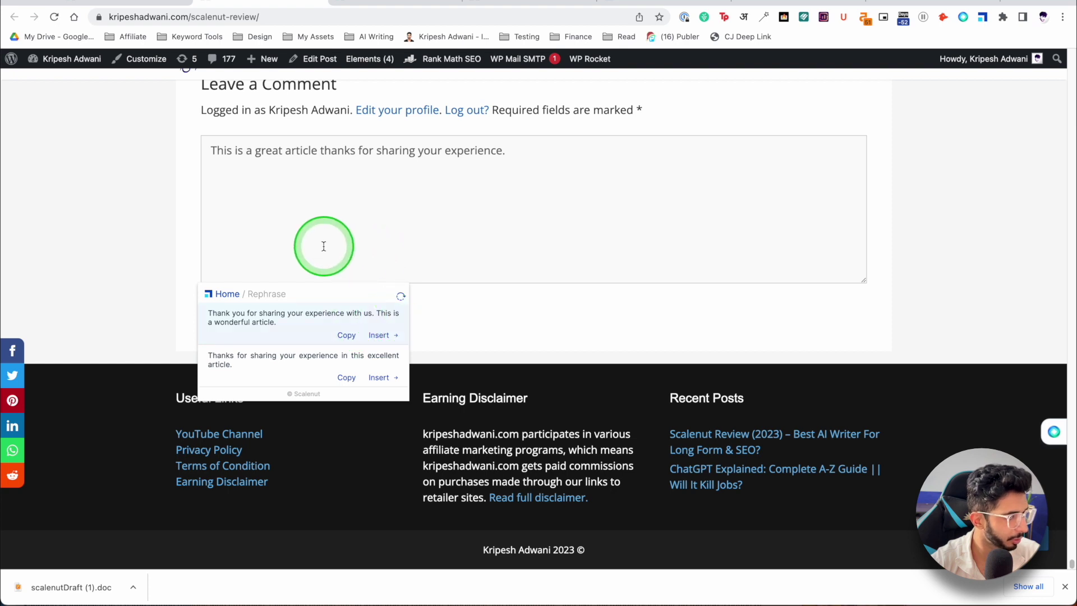
Generate an email from the comment text with the extension's Email template and read it through
{"action": "left_click", "coordinate": [229, 294]}
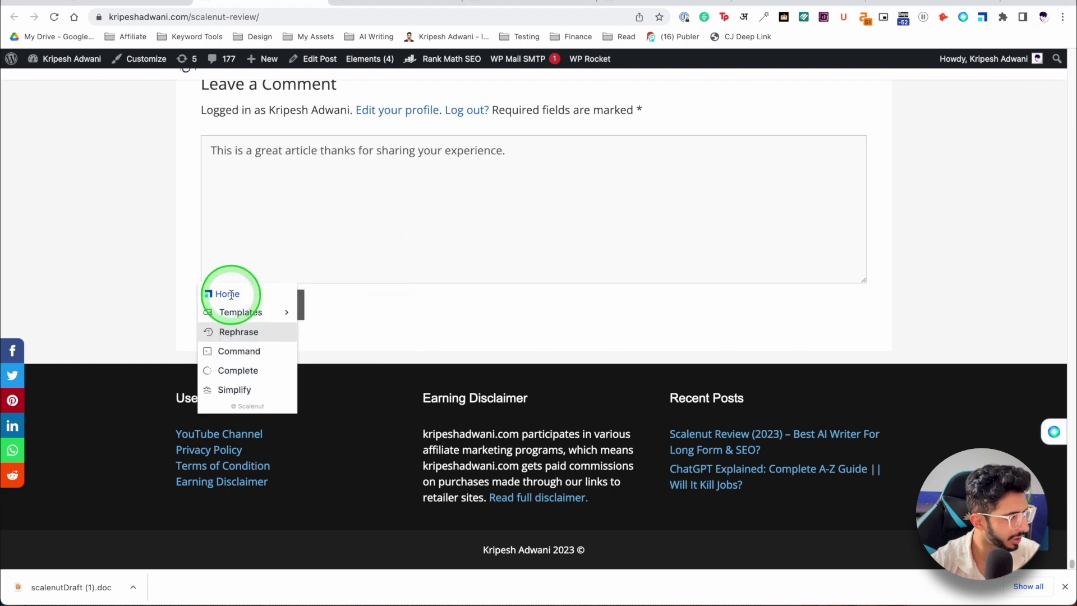
{"action": "left_click", "coordinate": [251, 315]}
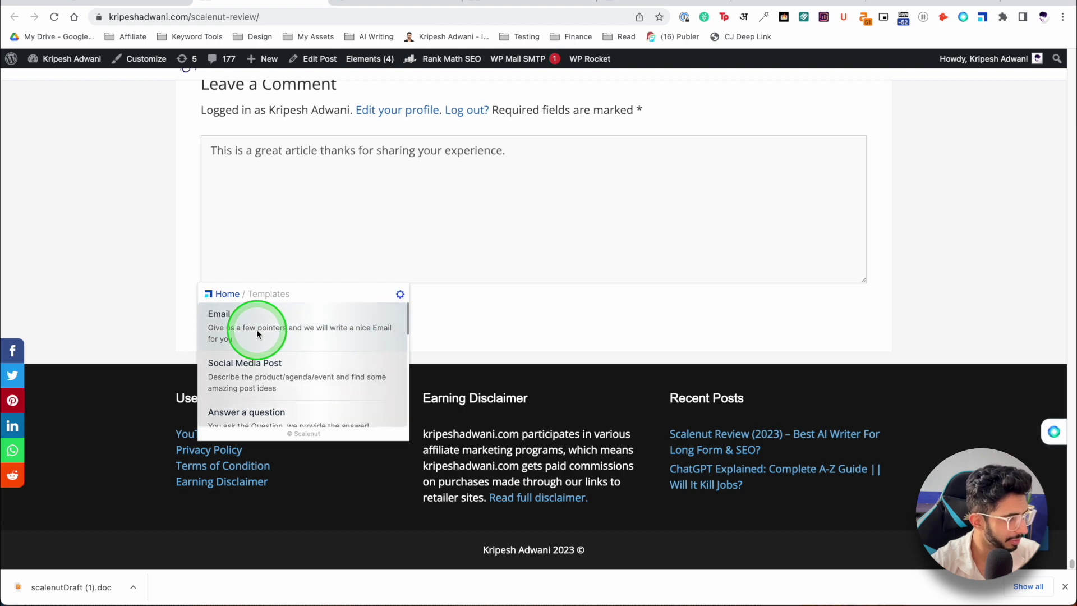
{"action": "scroll", "coordinate": [220, 363], "scroll_direction": "down", "scroll_amount": 1}
{"action": "left_click", "coordinate": [258, 398]}
{"action": "scroll", "coordinate": [283, 344], "scroll_direction": "down", "scroll_amount": 2}
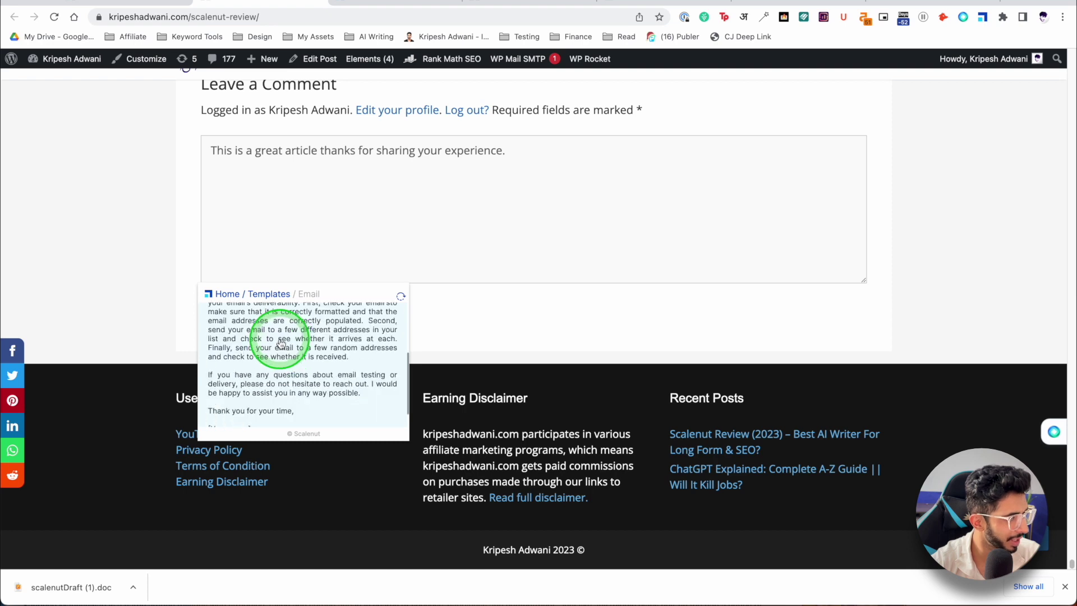
{"action": "scroll", "coordinate": [278, 323], "scroll_direction": "up", "scroll_amount": 5}
Return to the extension's template list and look over the available templates
{"action": "left_click", "coordinate": [270, 294]}
{"action": "scroll", "coordinate": [264, 357], "scroll_direction": "down", "scroll_amount": 10}
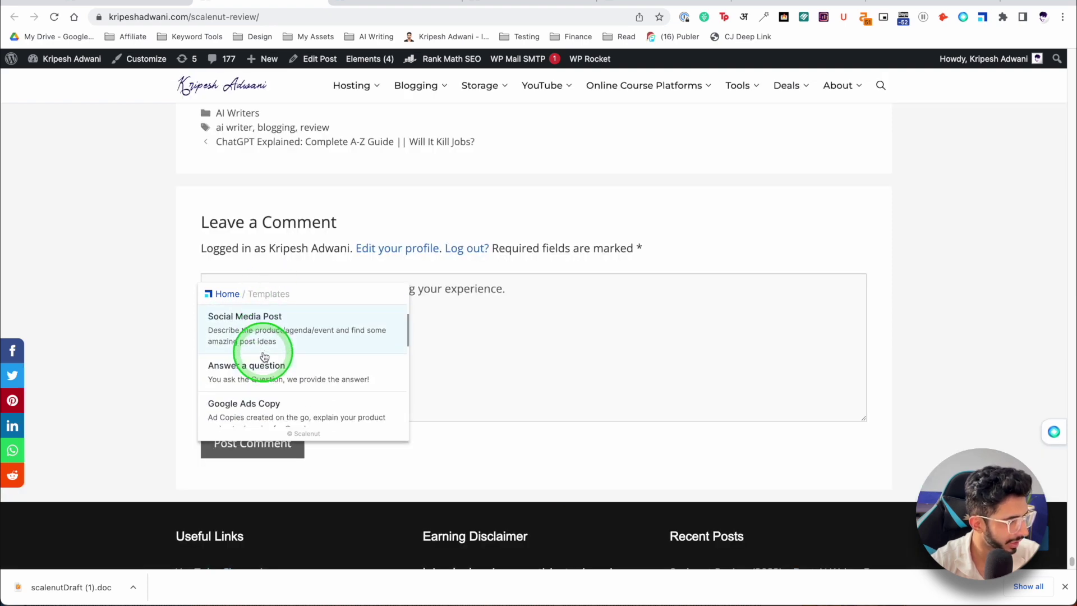
{"action": "left_click", "coordinate": [235, 302]}
{"action": "left_click", "coordinate": [240, 308]}
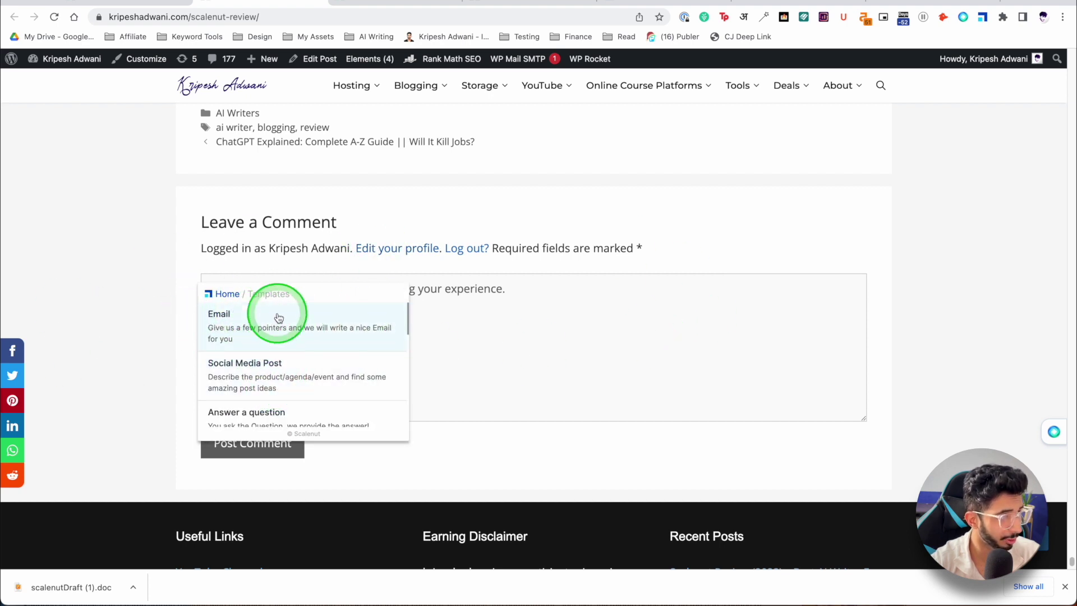
Switch to the Scalenut web app and view the email copywriting category of its AI templates
{"action": "left_click", "coordinate": [280, 3]}
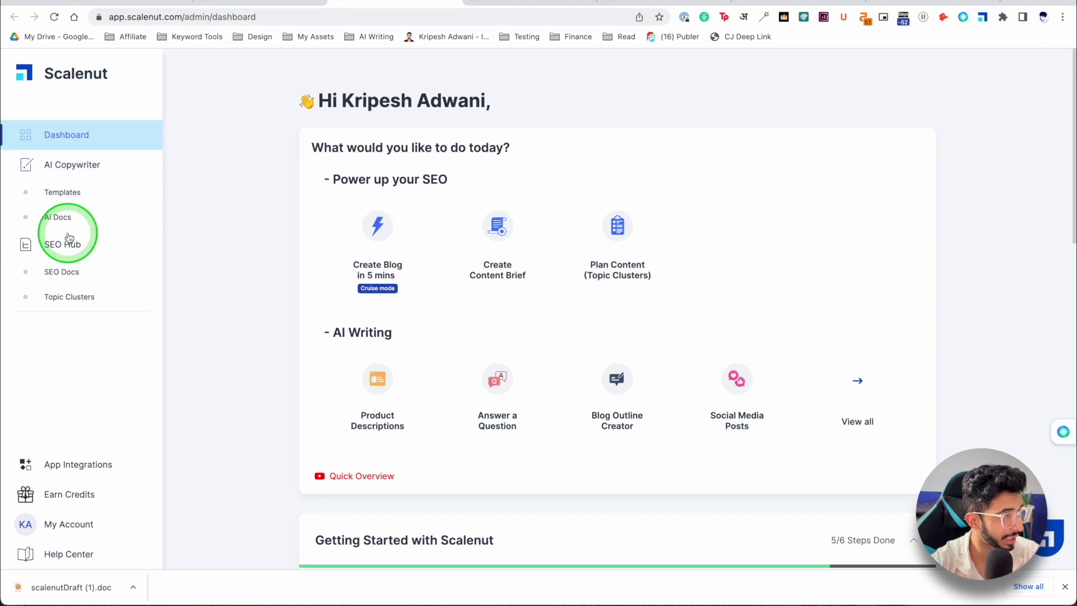
{"action": "left_click", "coordinate": [78, 194]}
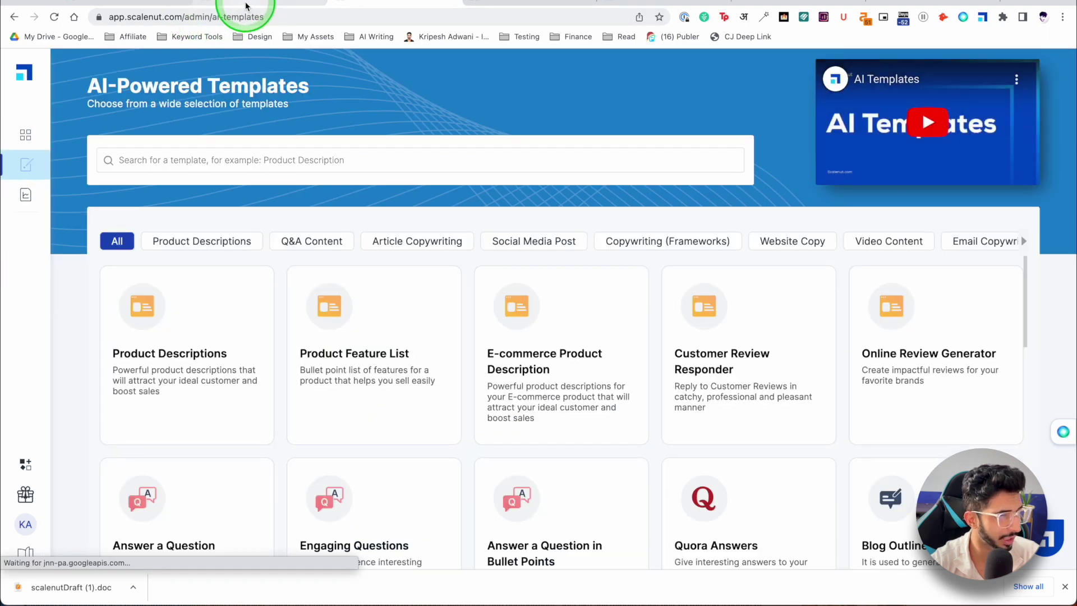
{"action": "left_click", "coordinate": [489, 265]}
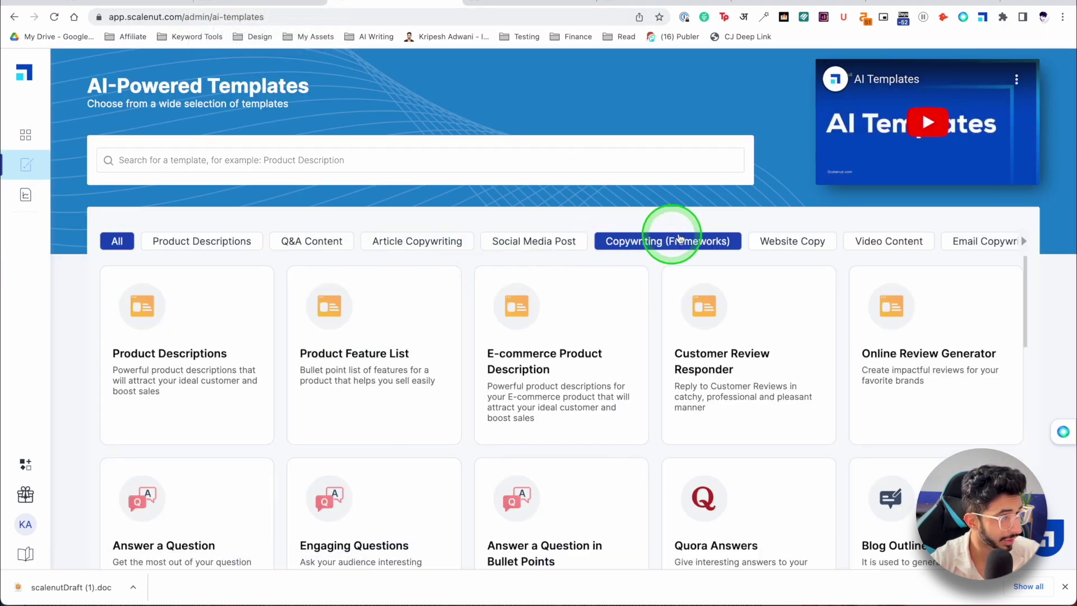
{"action": "left_click", "coordinate": [985, 240]}
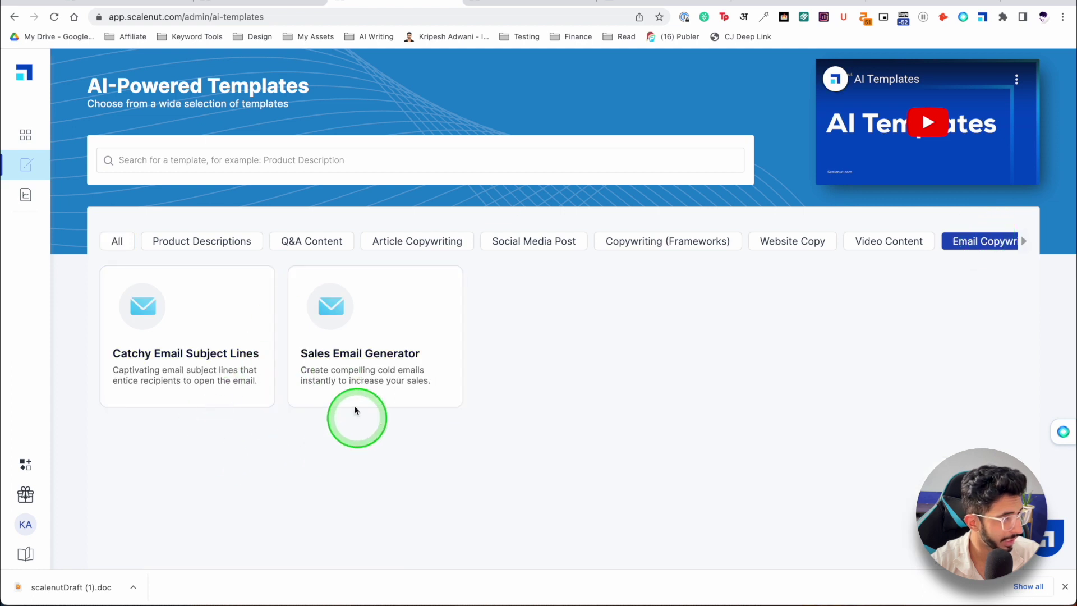
Go back to the review post and reopen the extension's templates beside the comment
{"action": "left_click", "coordinate": [244, 2]}
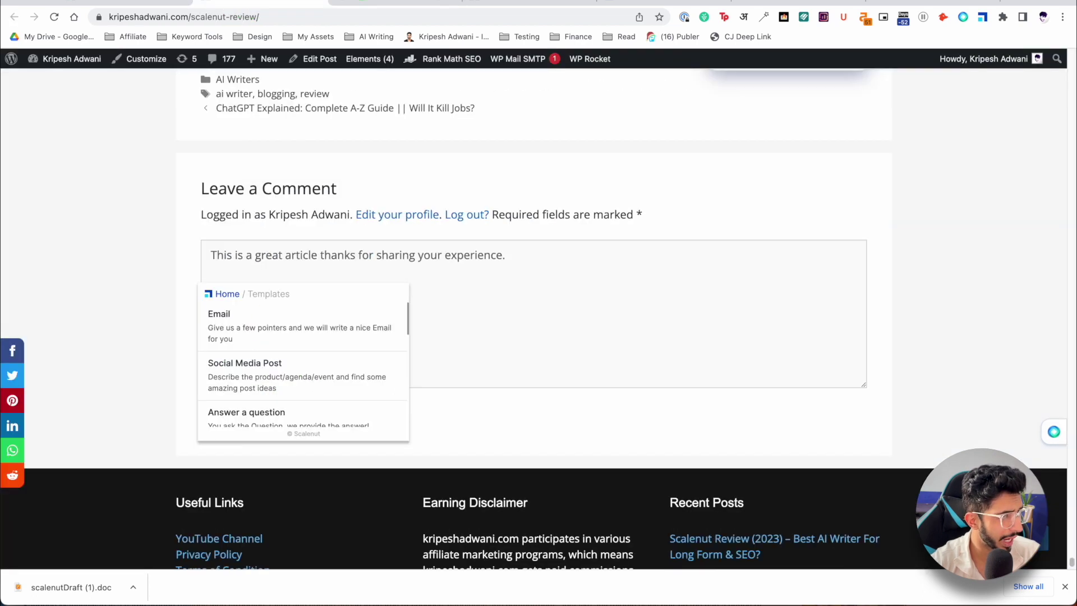
{"action": "scroll", "coordinate": [279, 294], "scroll_direction": "down", "scroll_amount": 1}
{"action": "left_click", "coordinate": [296, 341]}
{"action": "left_click", "coordinate": [207, 438]}
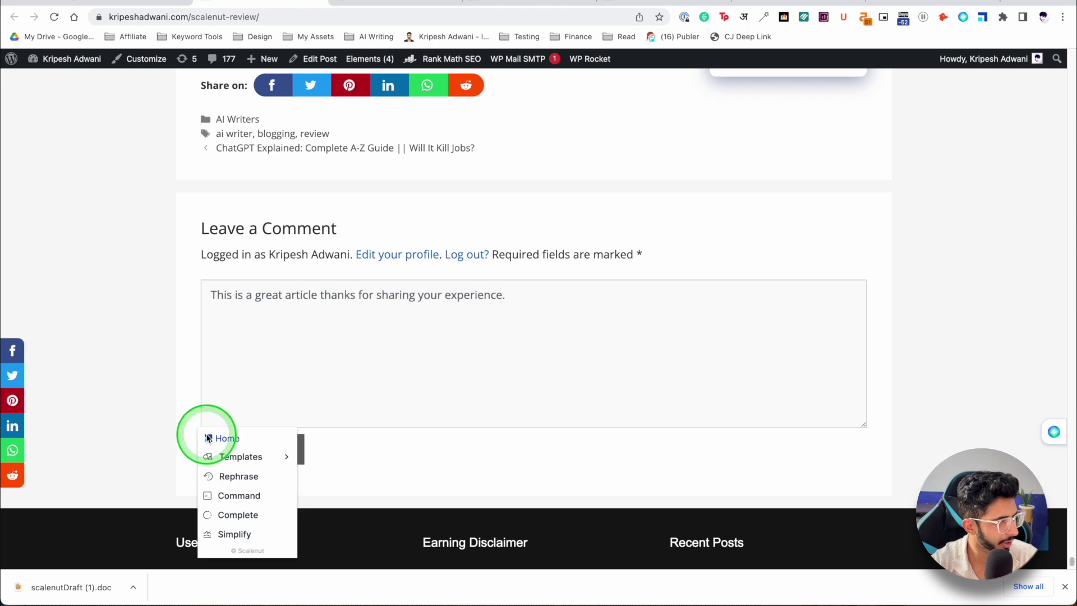
{"action": "left_click", "coordinate": [241, 455]}
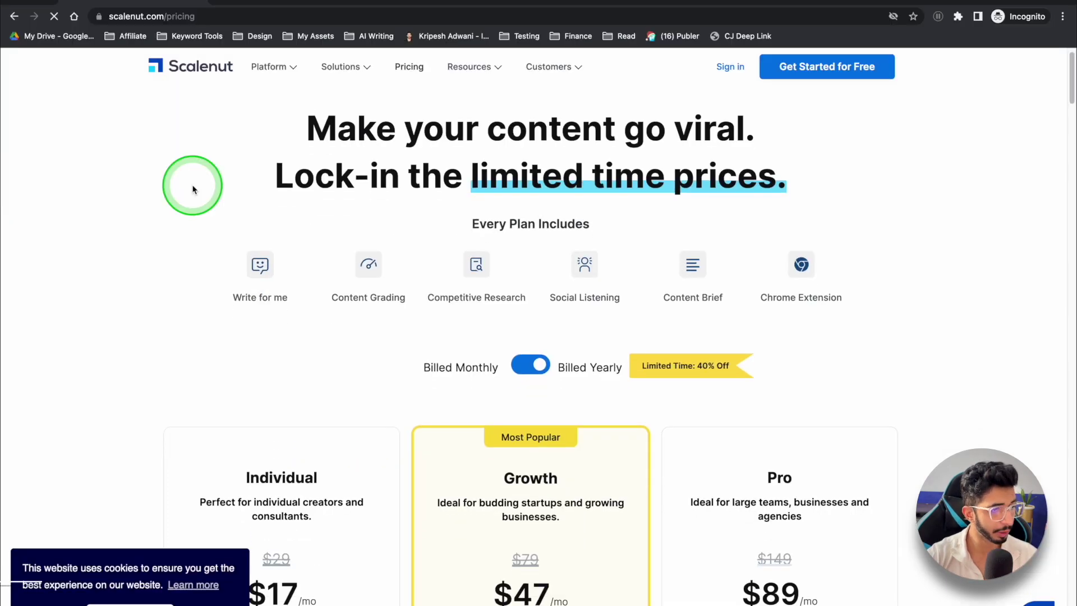
Review the yearly prices and included features of the Individual, Growth and Pro plans on the Scalenut pricing page
{"action": "scroll", "coordinate": [168, 185], "scroll_direction": "down", "scroll_amount": 5}
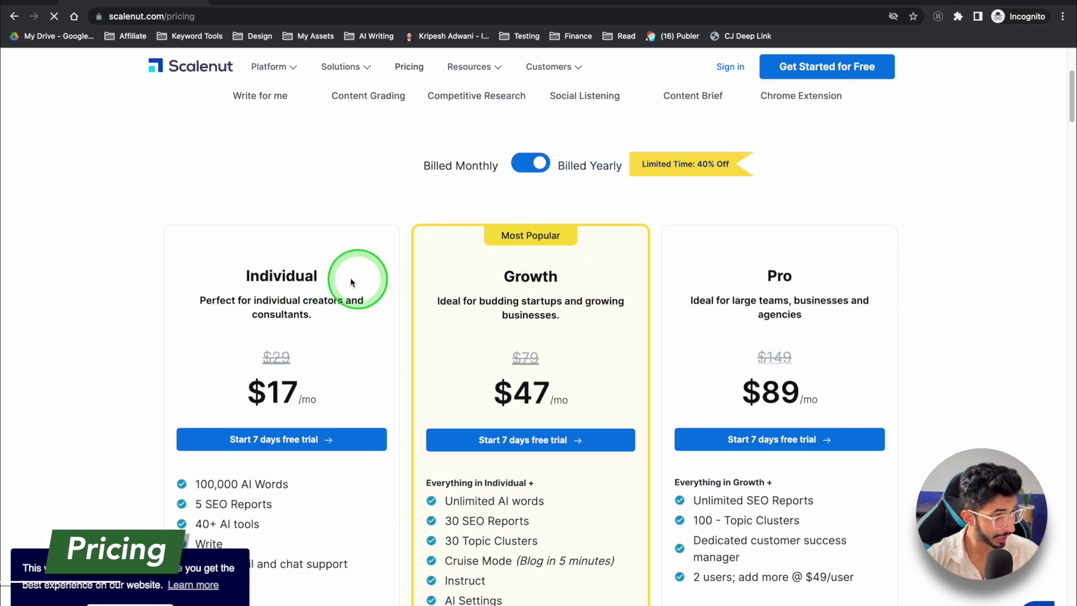
{"action": "scroll", "coordinate": [423, 280], "scroll_direction": "down", "scroll_amount": 1}
{"action": "scroll", "coordinate": [502, 300], "scroll_direction": "down", "scroll_amount": 1}
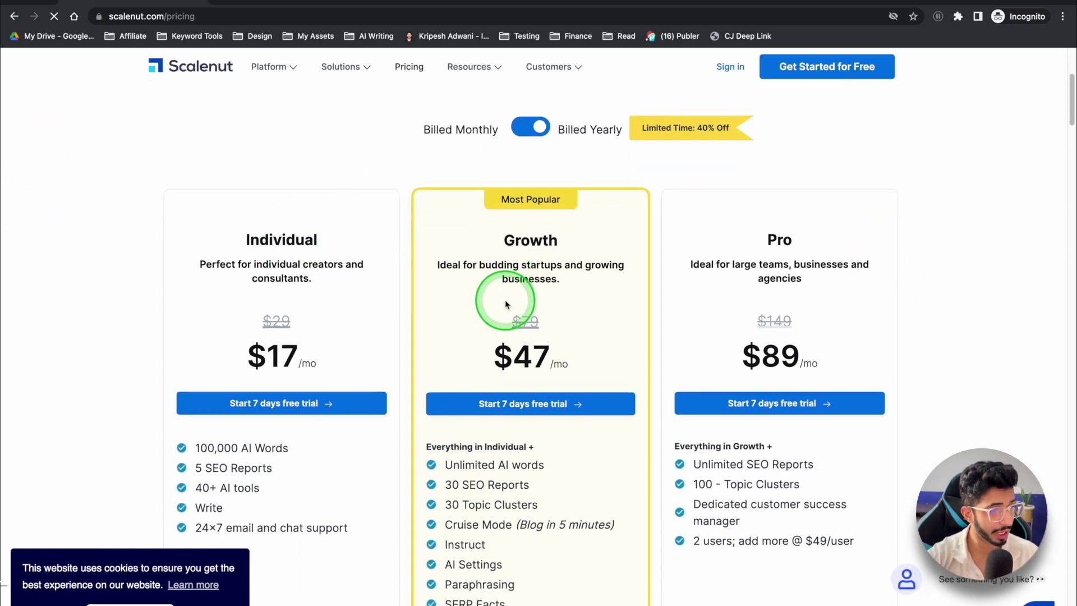
{"action": "scroll", "coordinate": [493, 268], "scroll_direction": "down", "scroll_amount": 3}
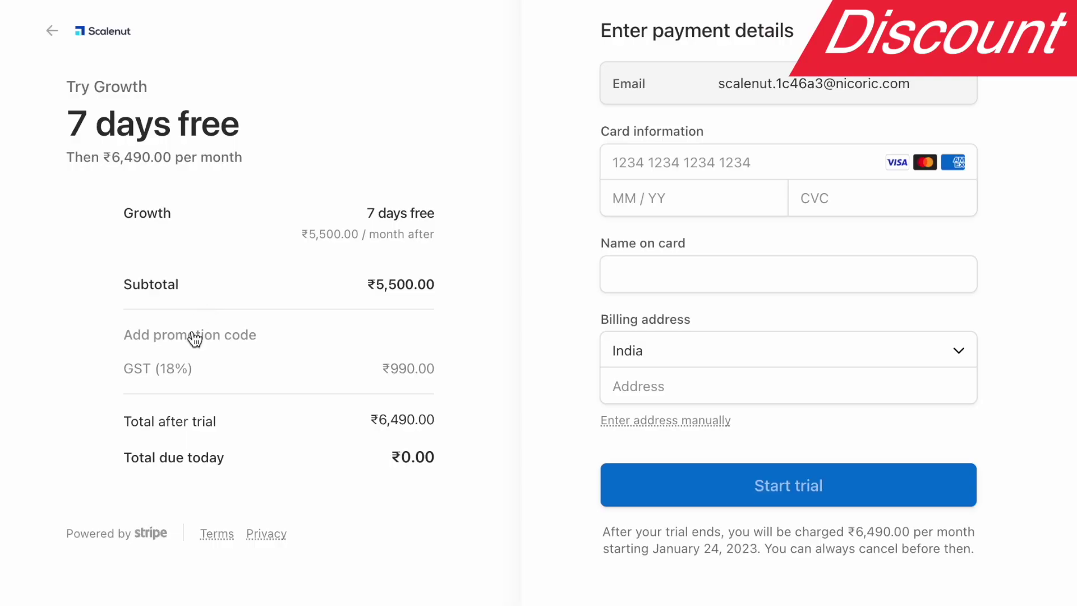
Enter the promotion code FIRST10 in the checkout for the Growth plan trial
{"action": "left_click", "coordinate": [194, 339]}
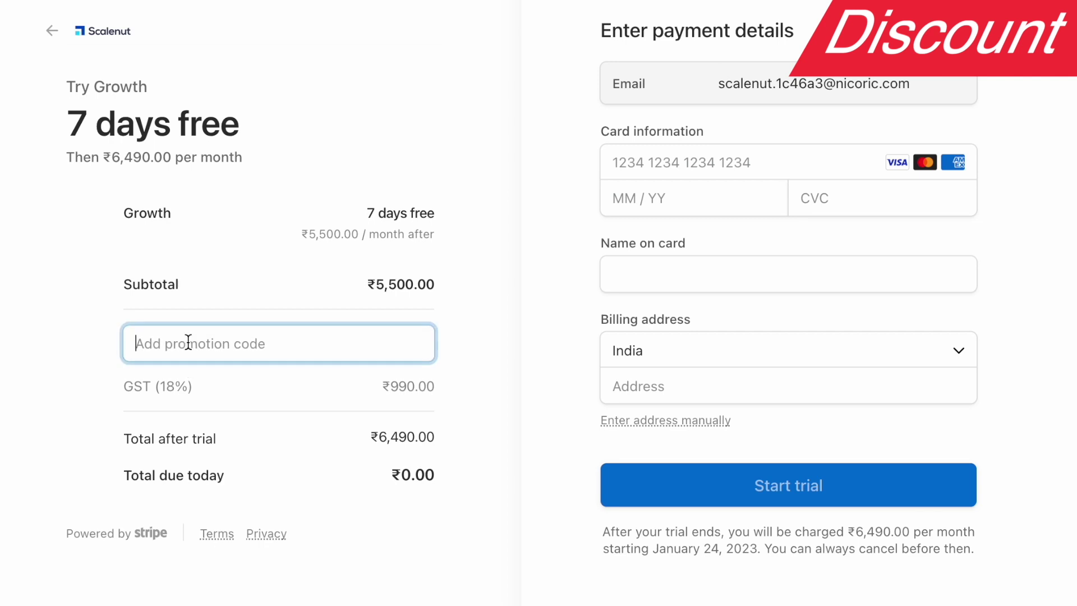
{"action": "type", "text": "FIRST"}
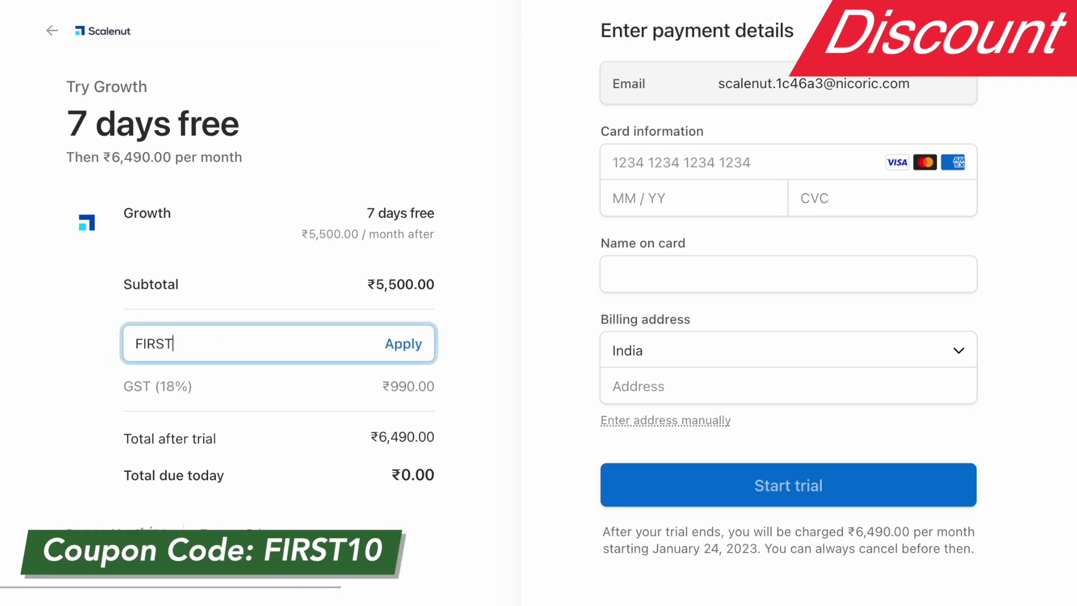